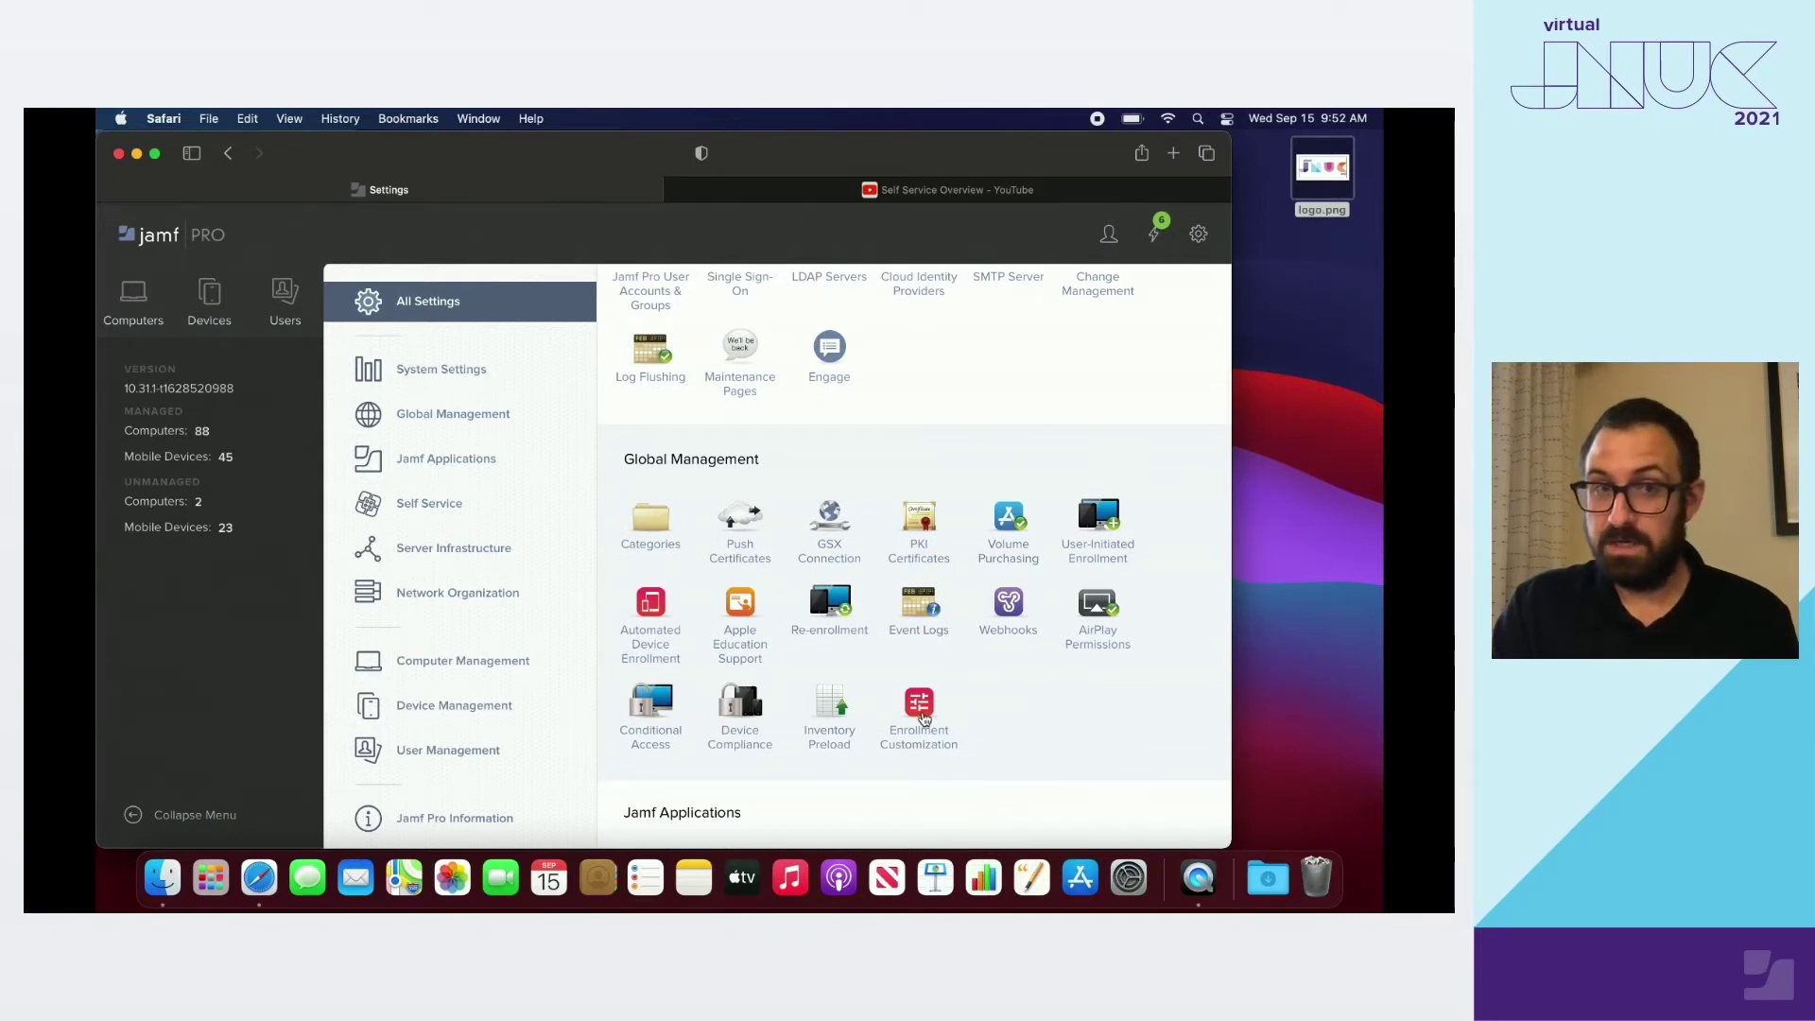
Find Enrollment Customization through the settings search and start a new configuration
{"action": "key", "text": "super+f"}
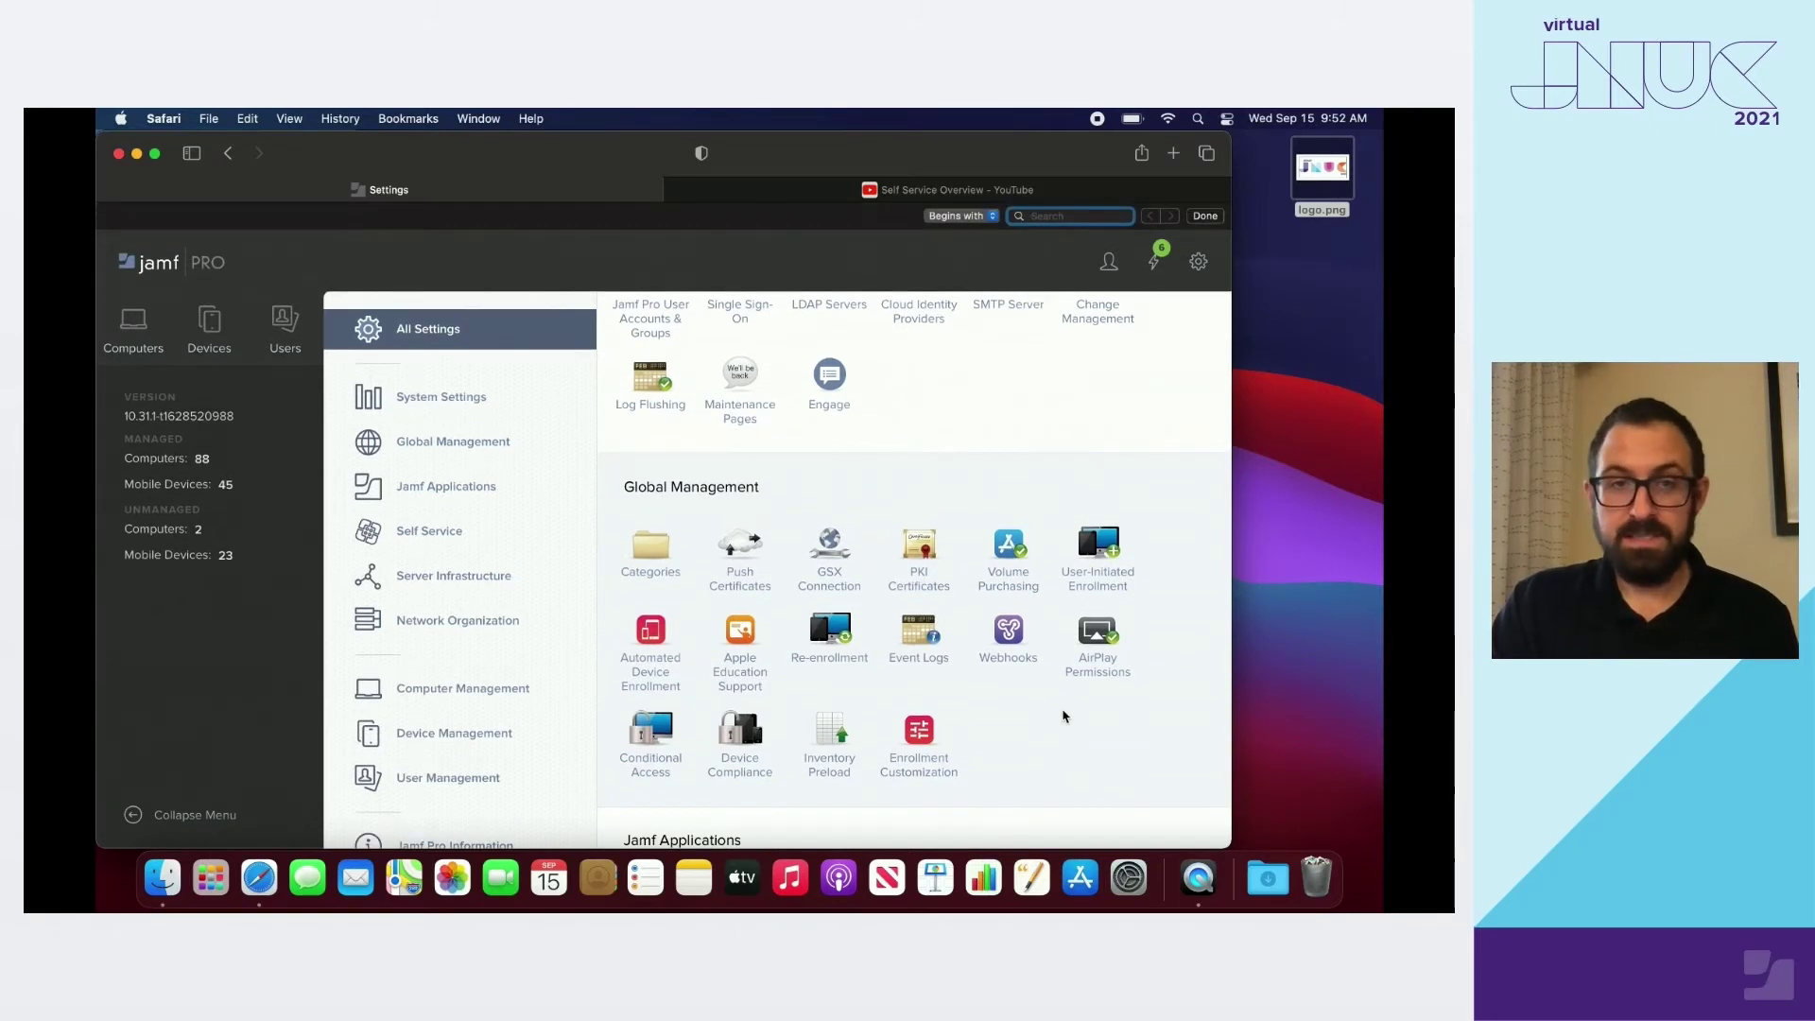
{"action": "type", "text": "enrollment cu"}
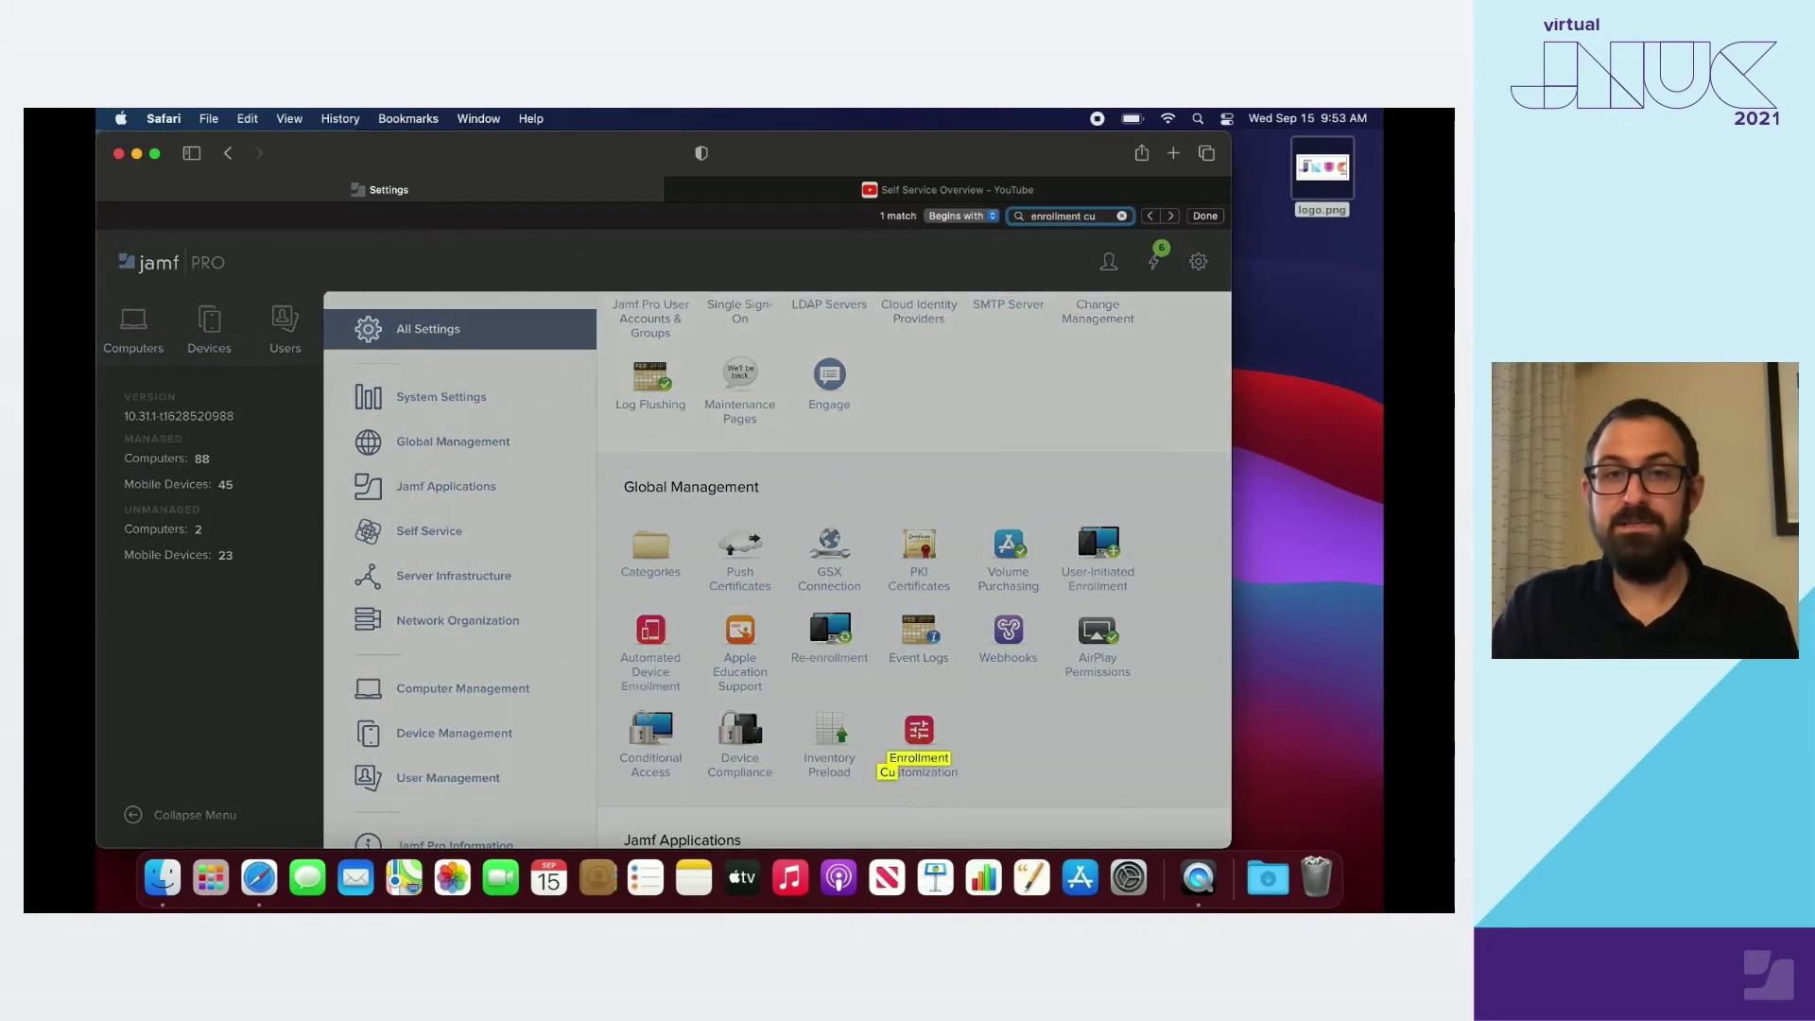
{"action": "left_click", "coordinate": [914, 747]}
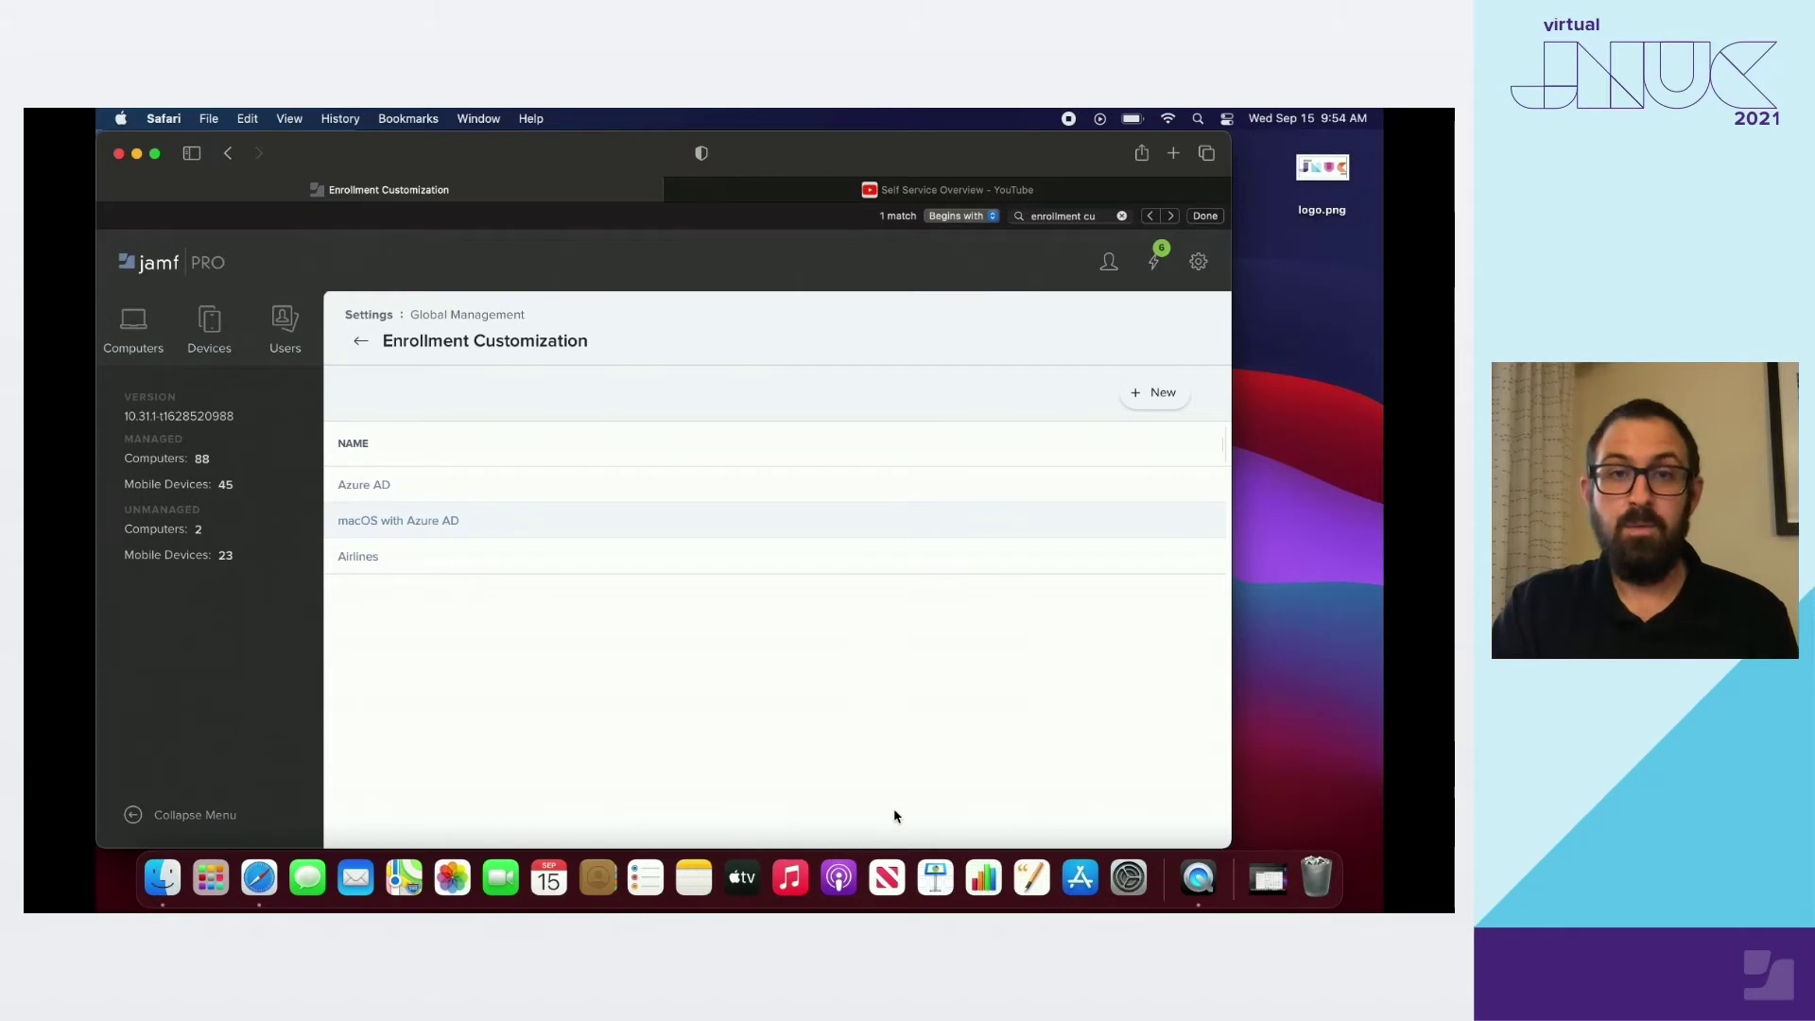
{"action": "left_click", "coordinate": [1150, 408]}
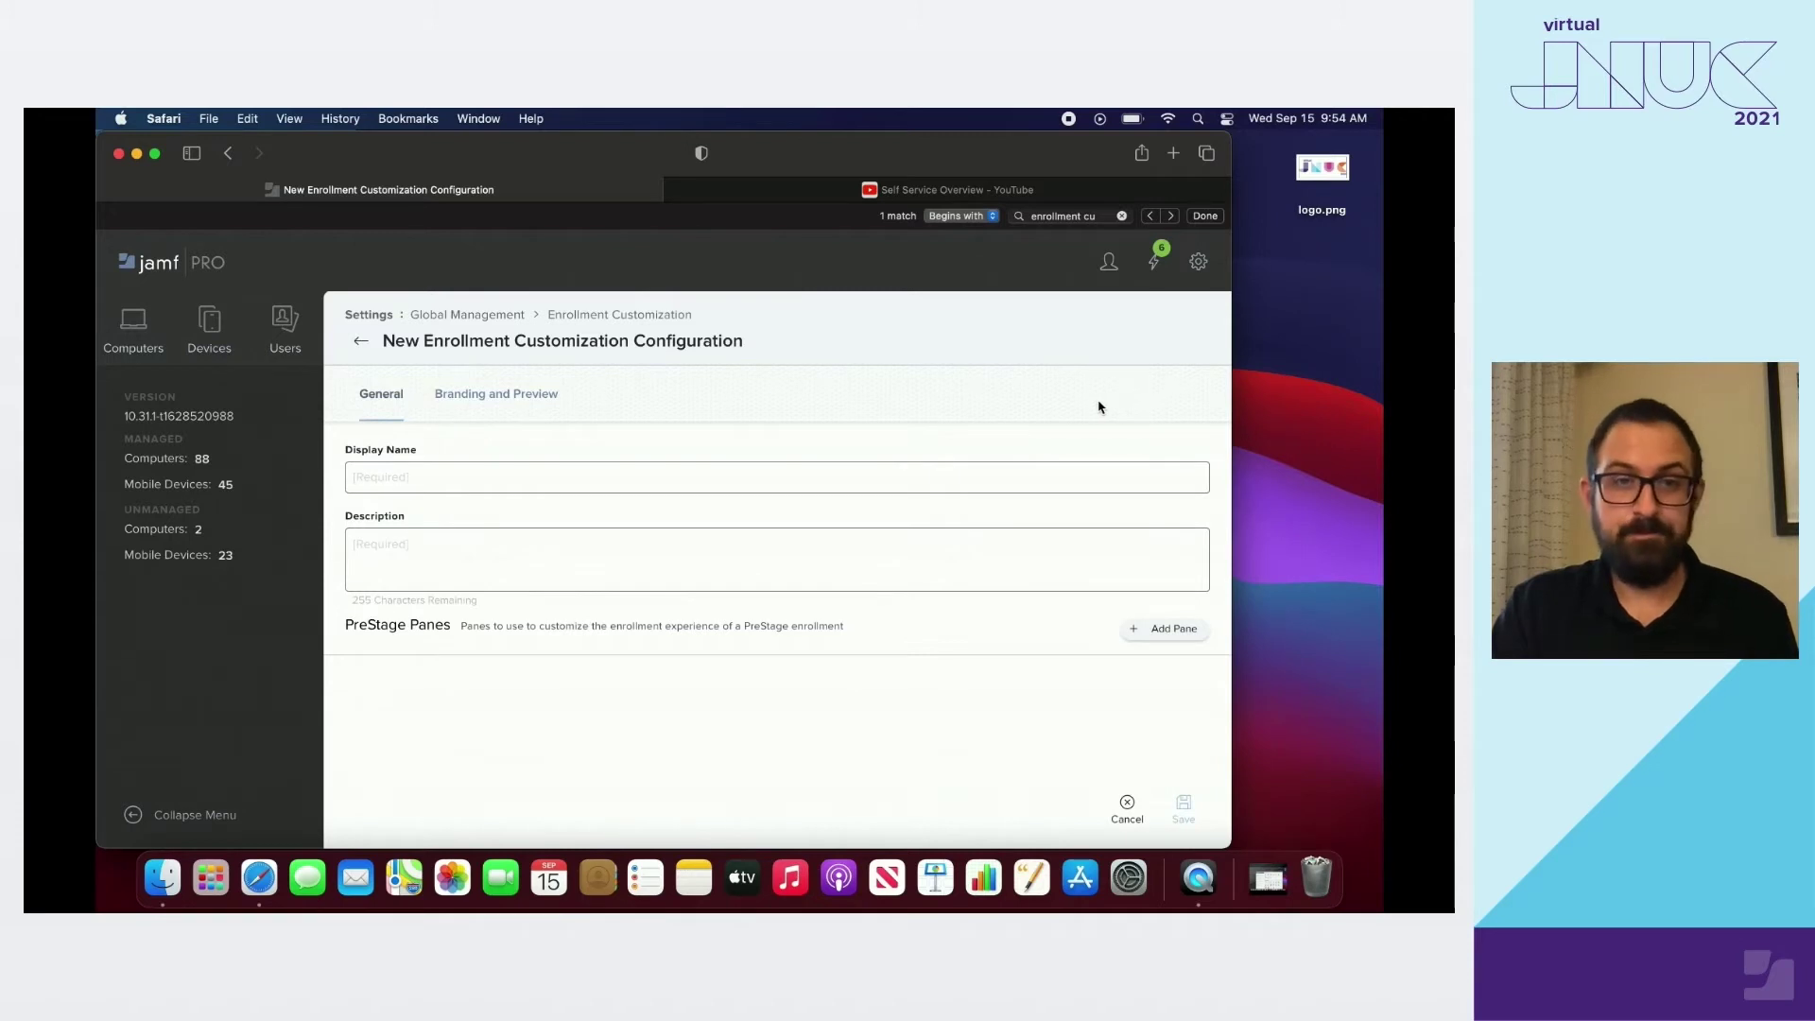
Name the configuration 'JNUC 2021 Device Enrollment' and describe it as applying to JNUC 2021 devices
{"action": "left_click", "coordinate": [387, 477]}
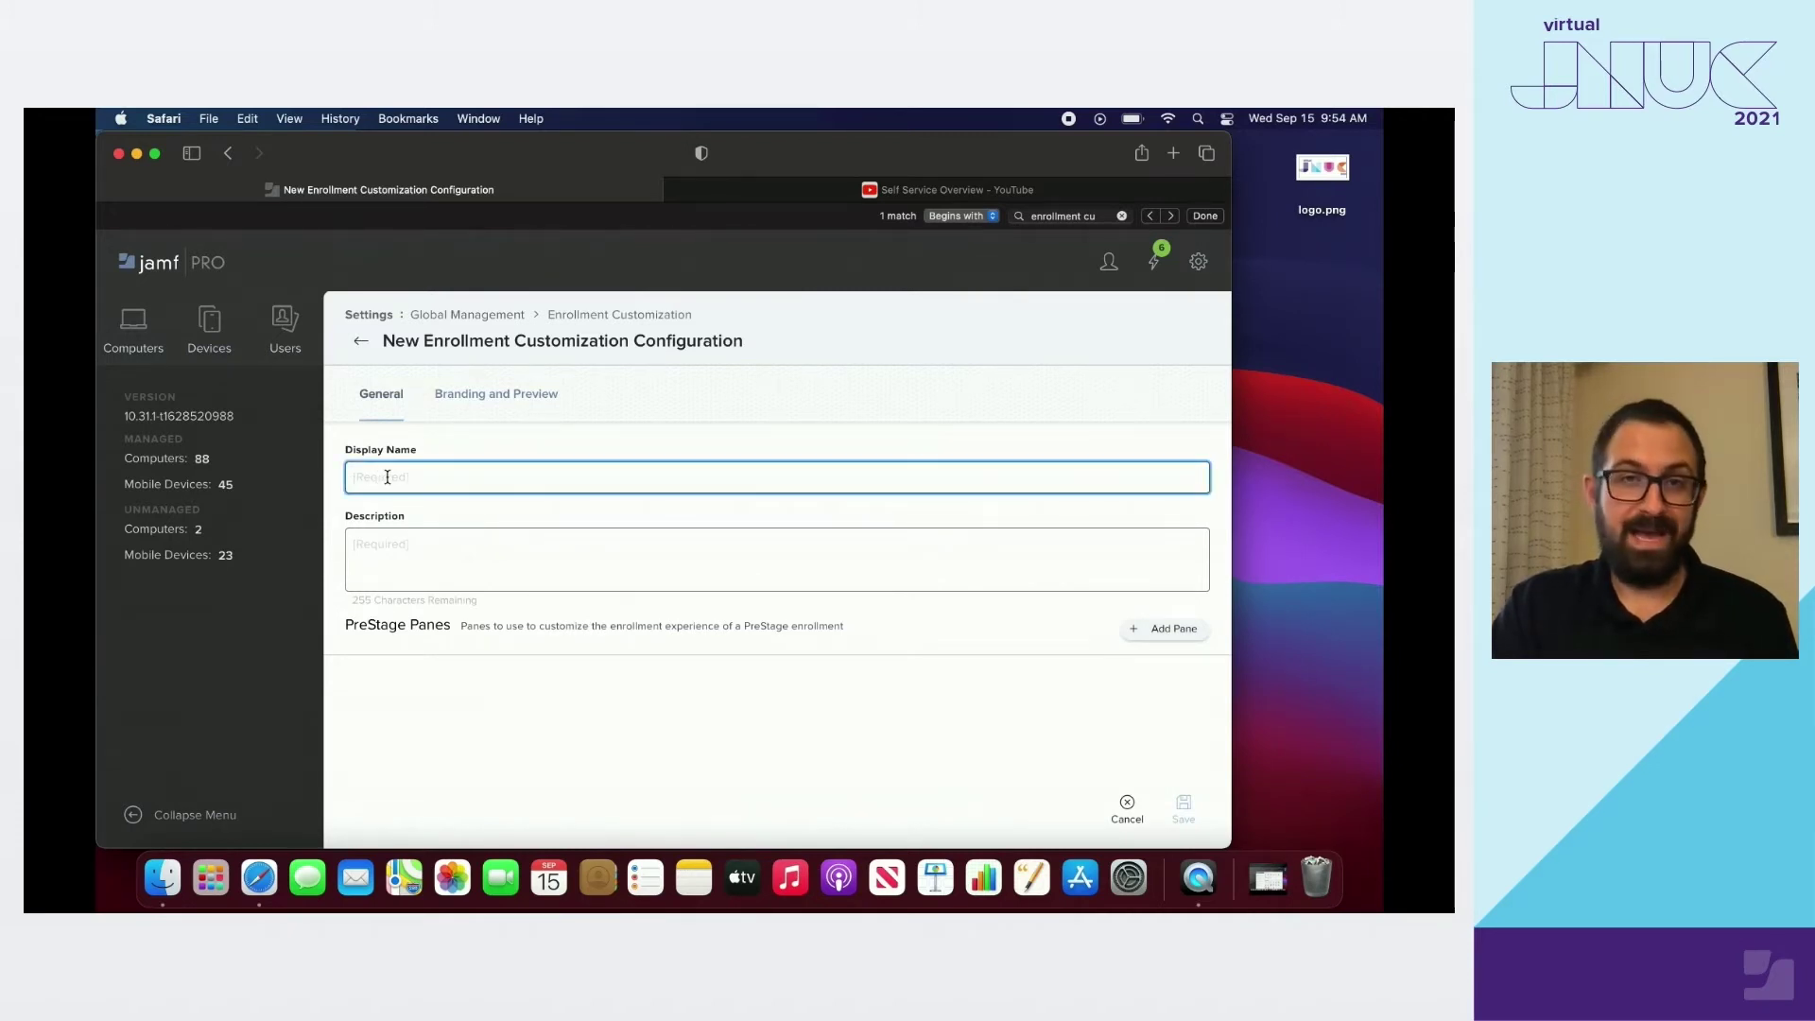
{"action": "type", "text": "JNUC 20"}
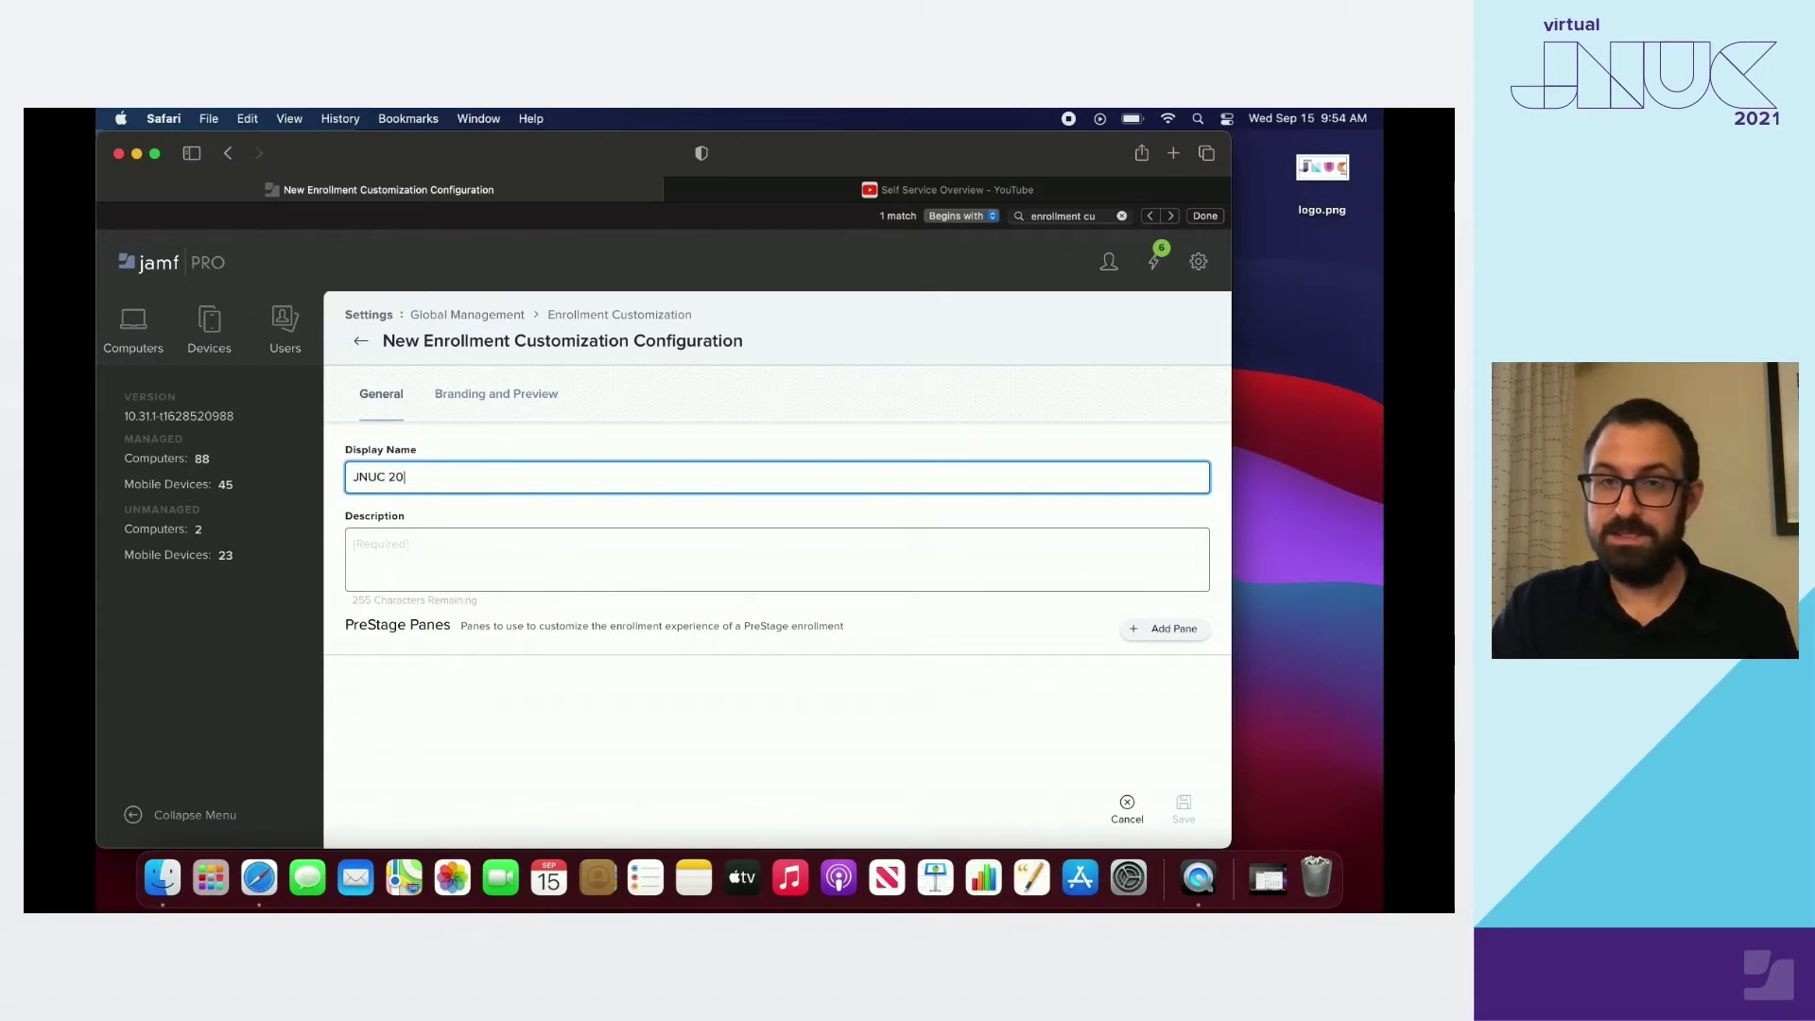
{"action": "type", "text": "21 D"}
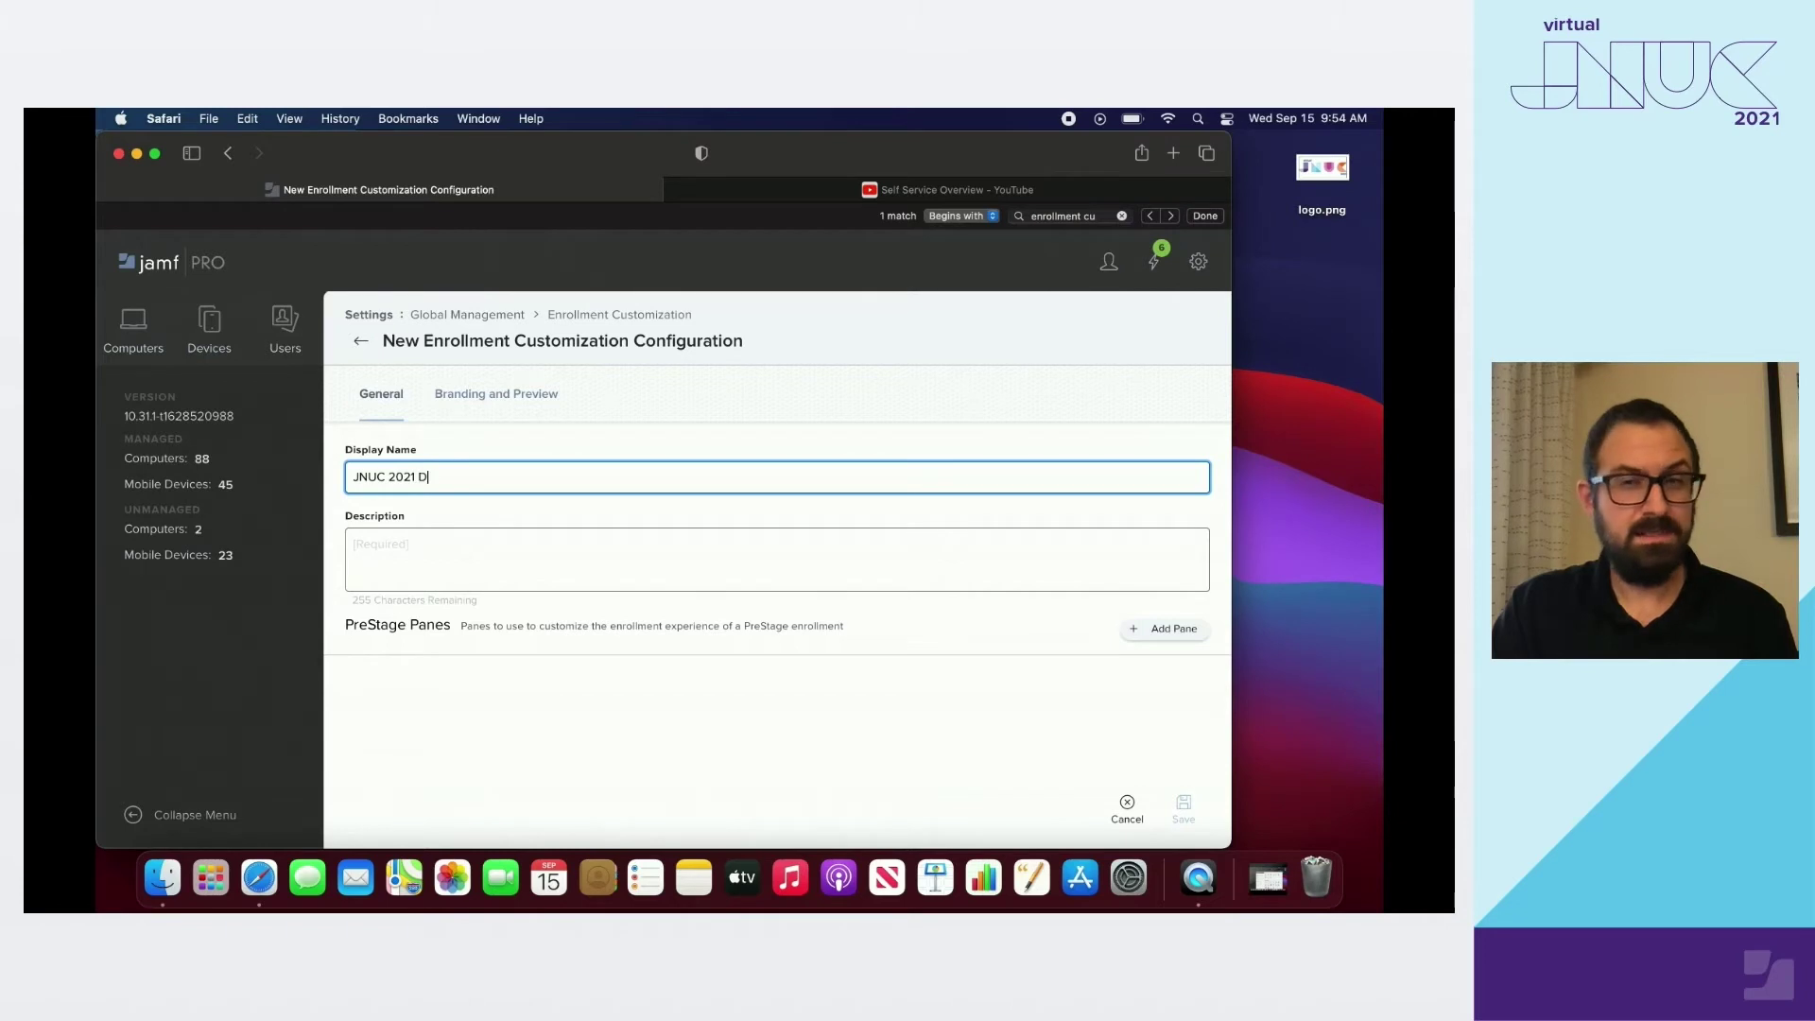
{"action": "type", "text": "evice Enrollment"}
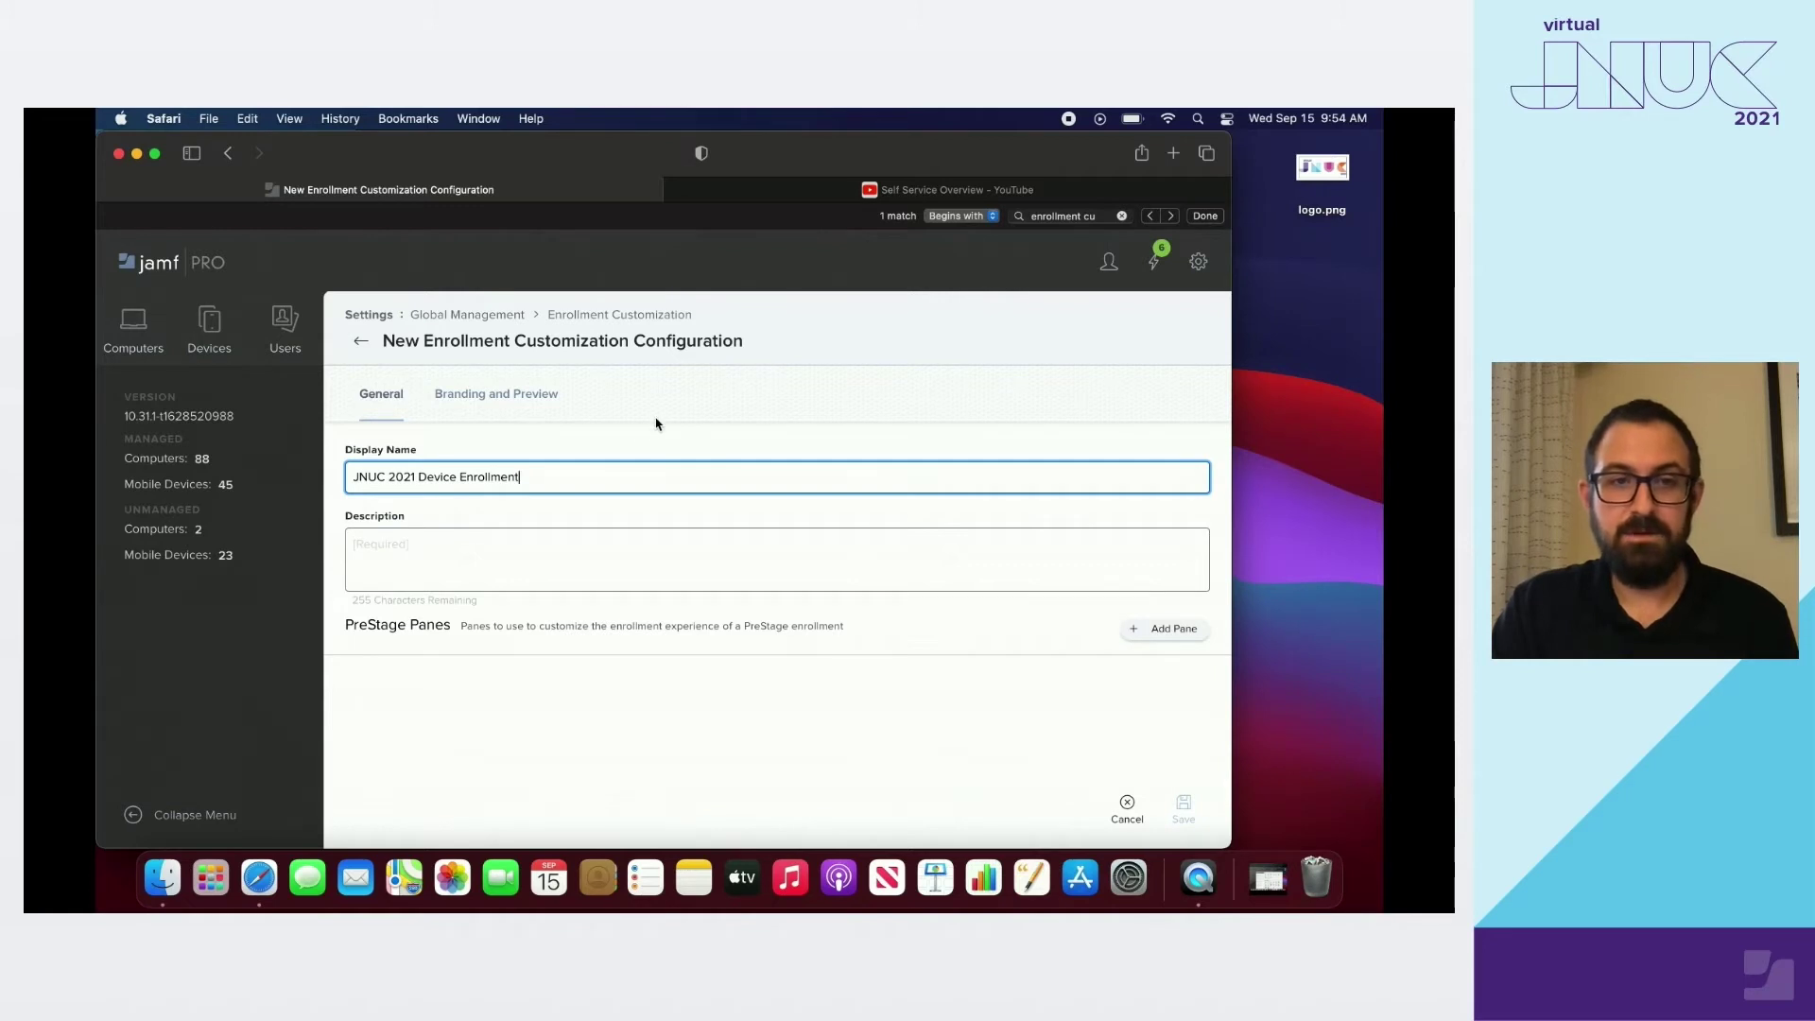
{"action": "left_click", "coordinate": [470, 556]}
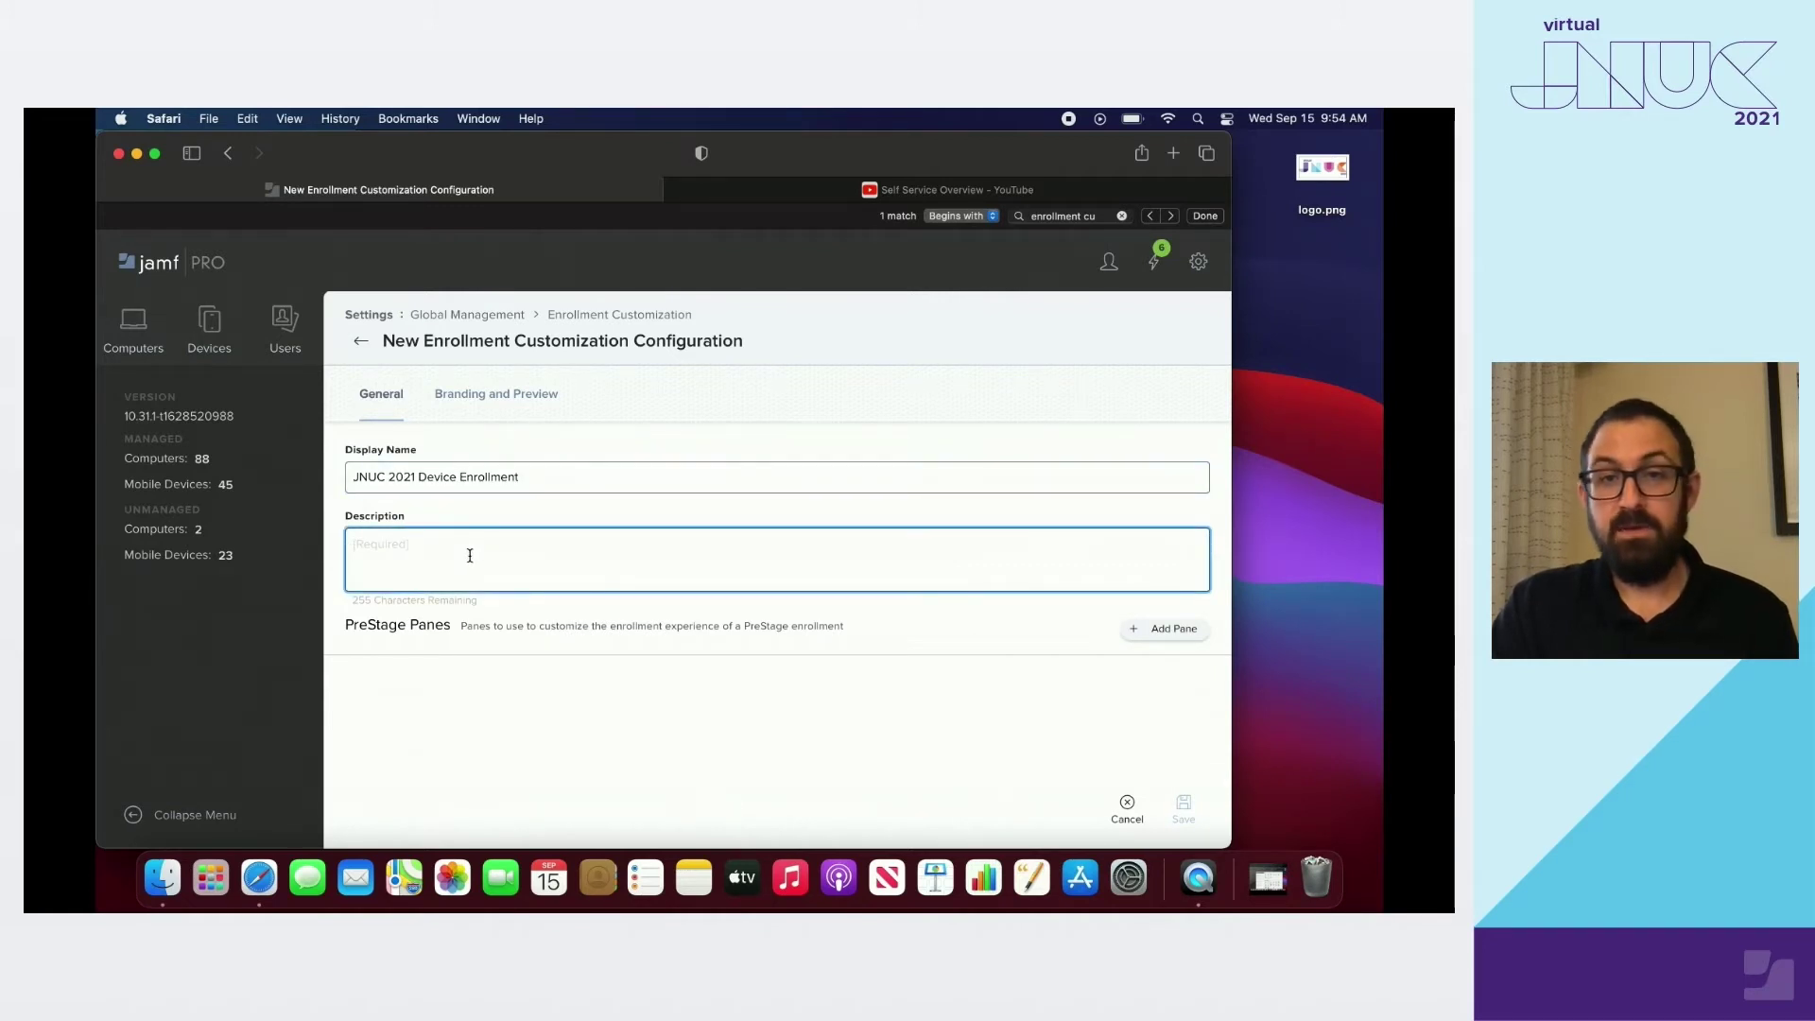
{"action": "type", "text": "Devi"}
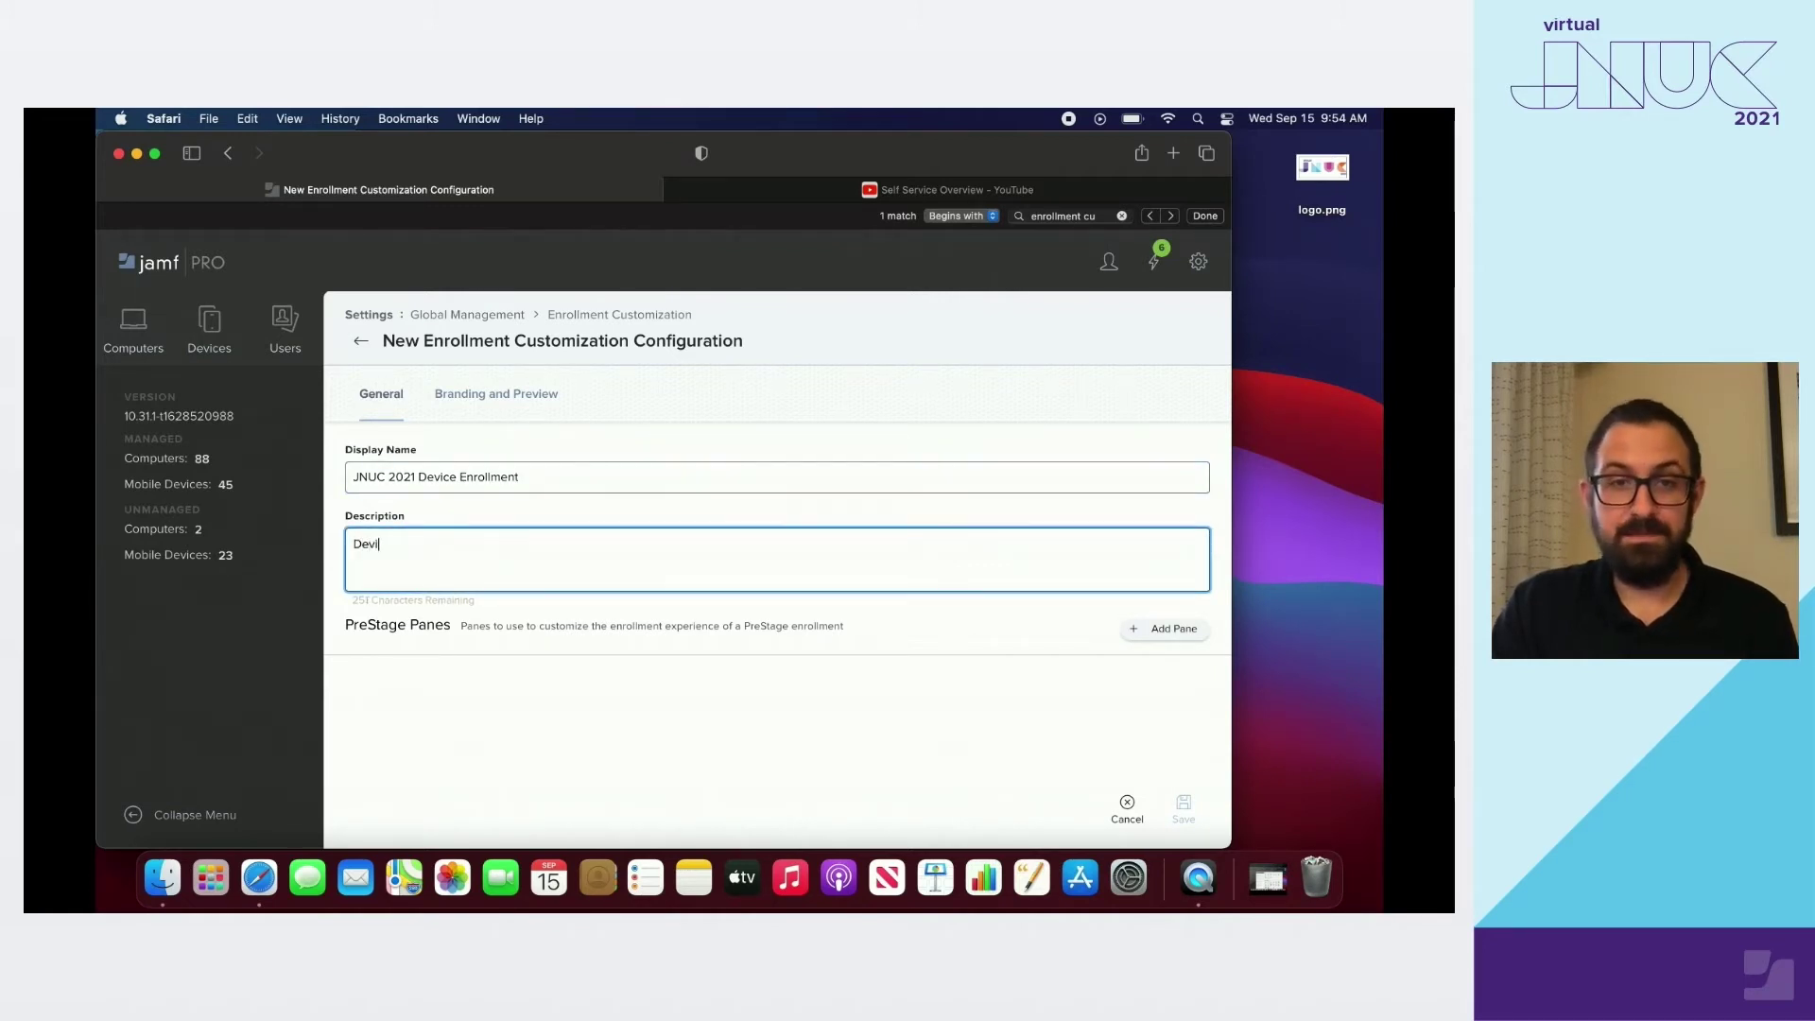
{"action": "type", "text": "ces enrolled "}
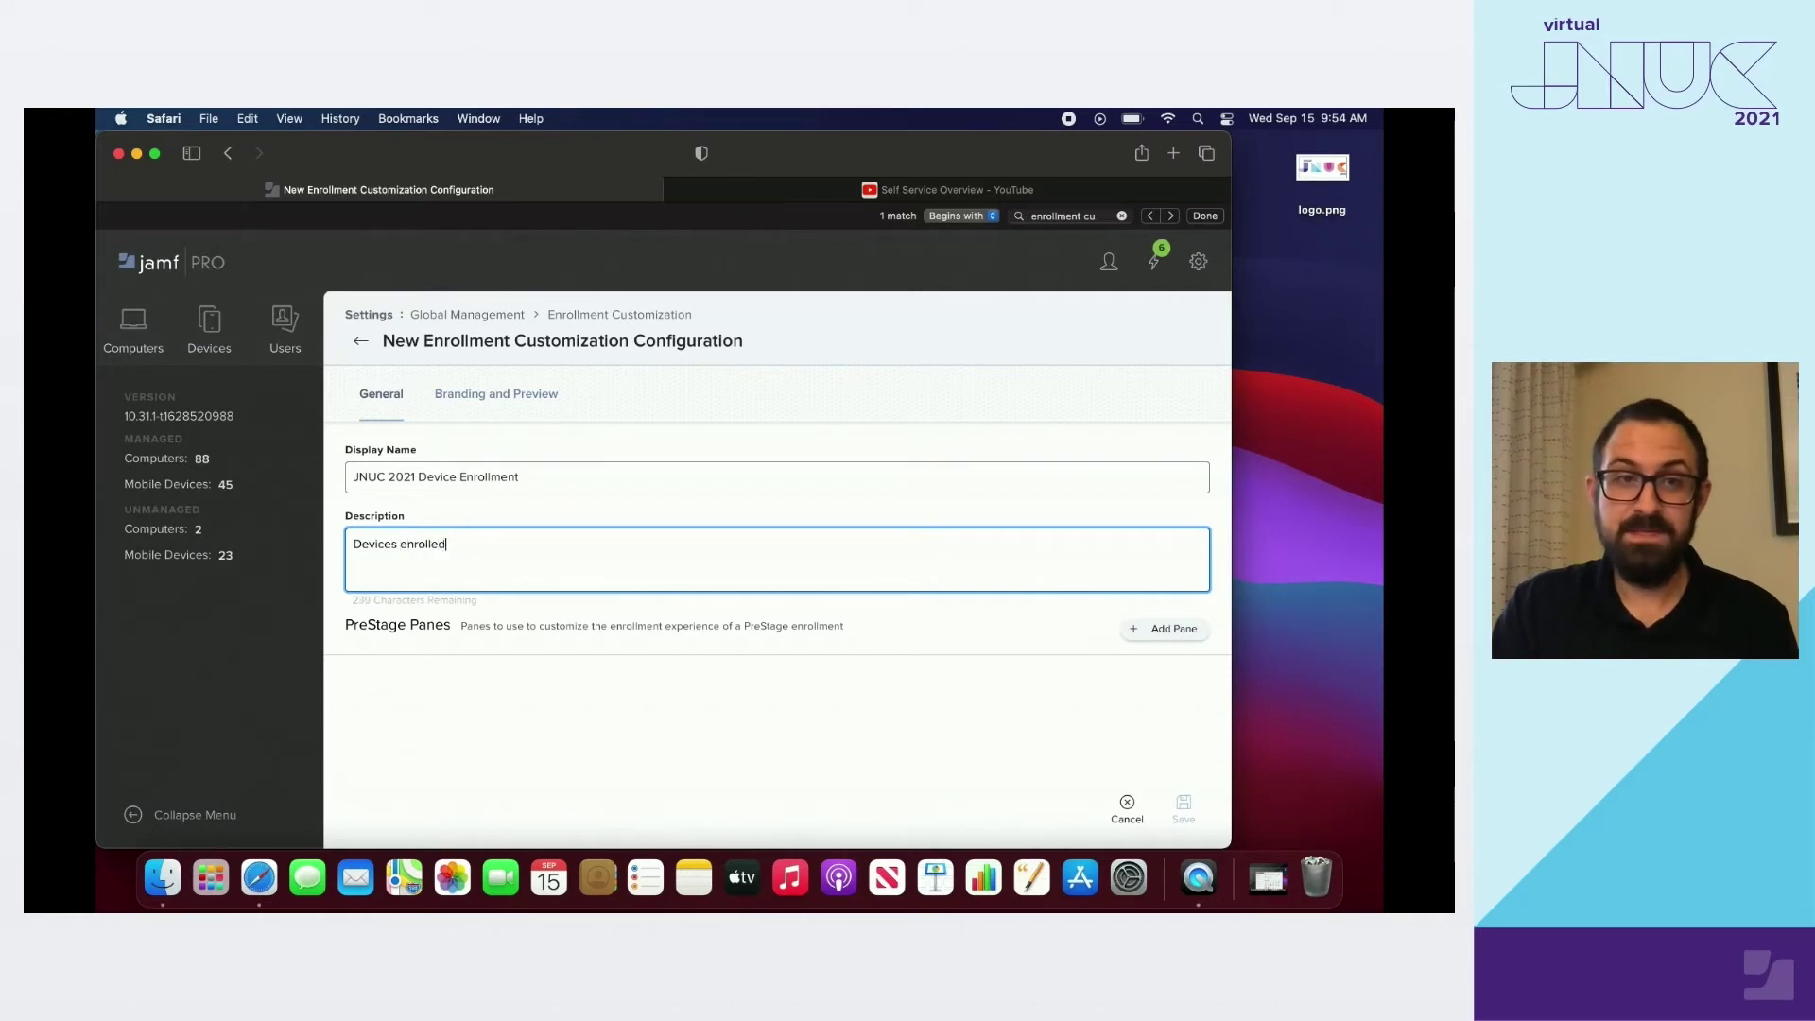
{"action": "type", "text": "for JNUC "}
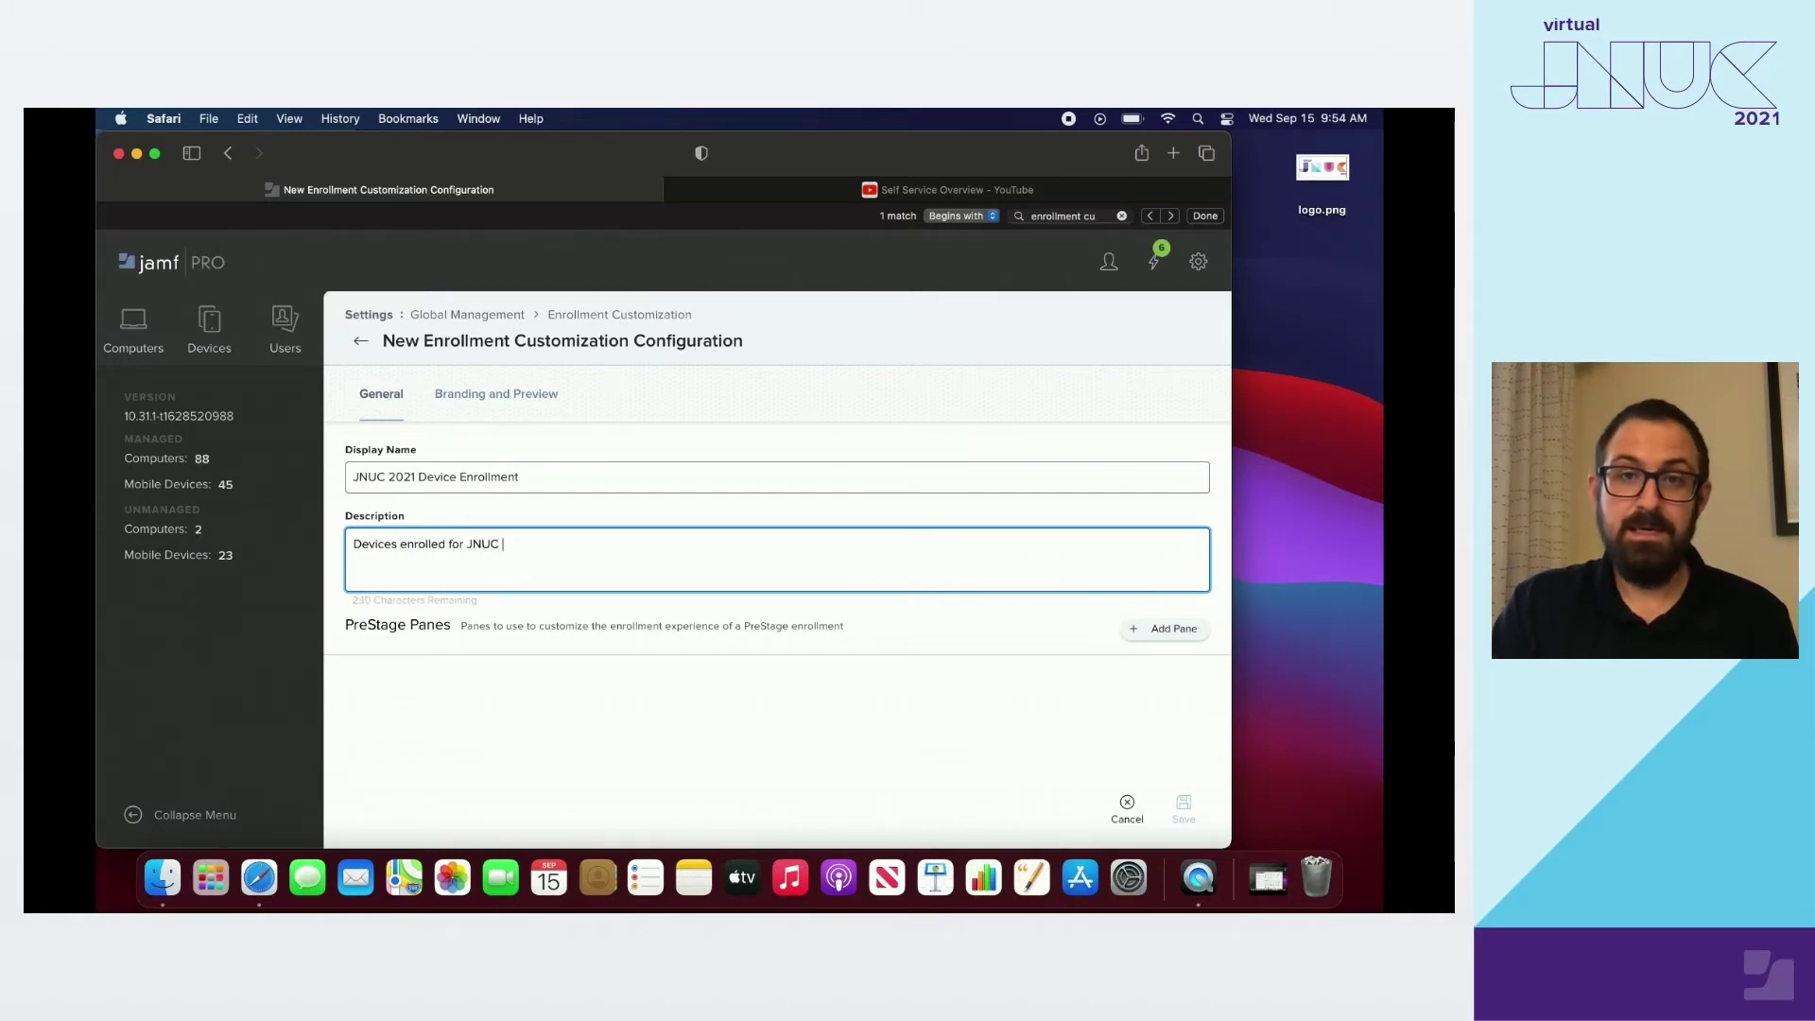
{"action": "type", "text": "2021 wil"}
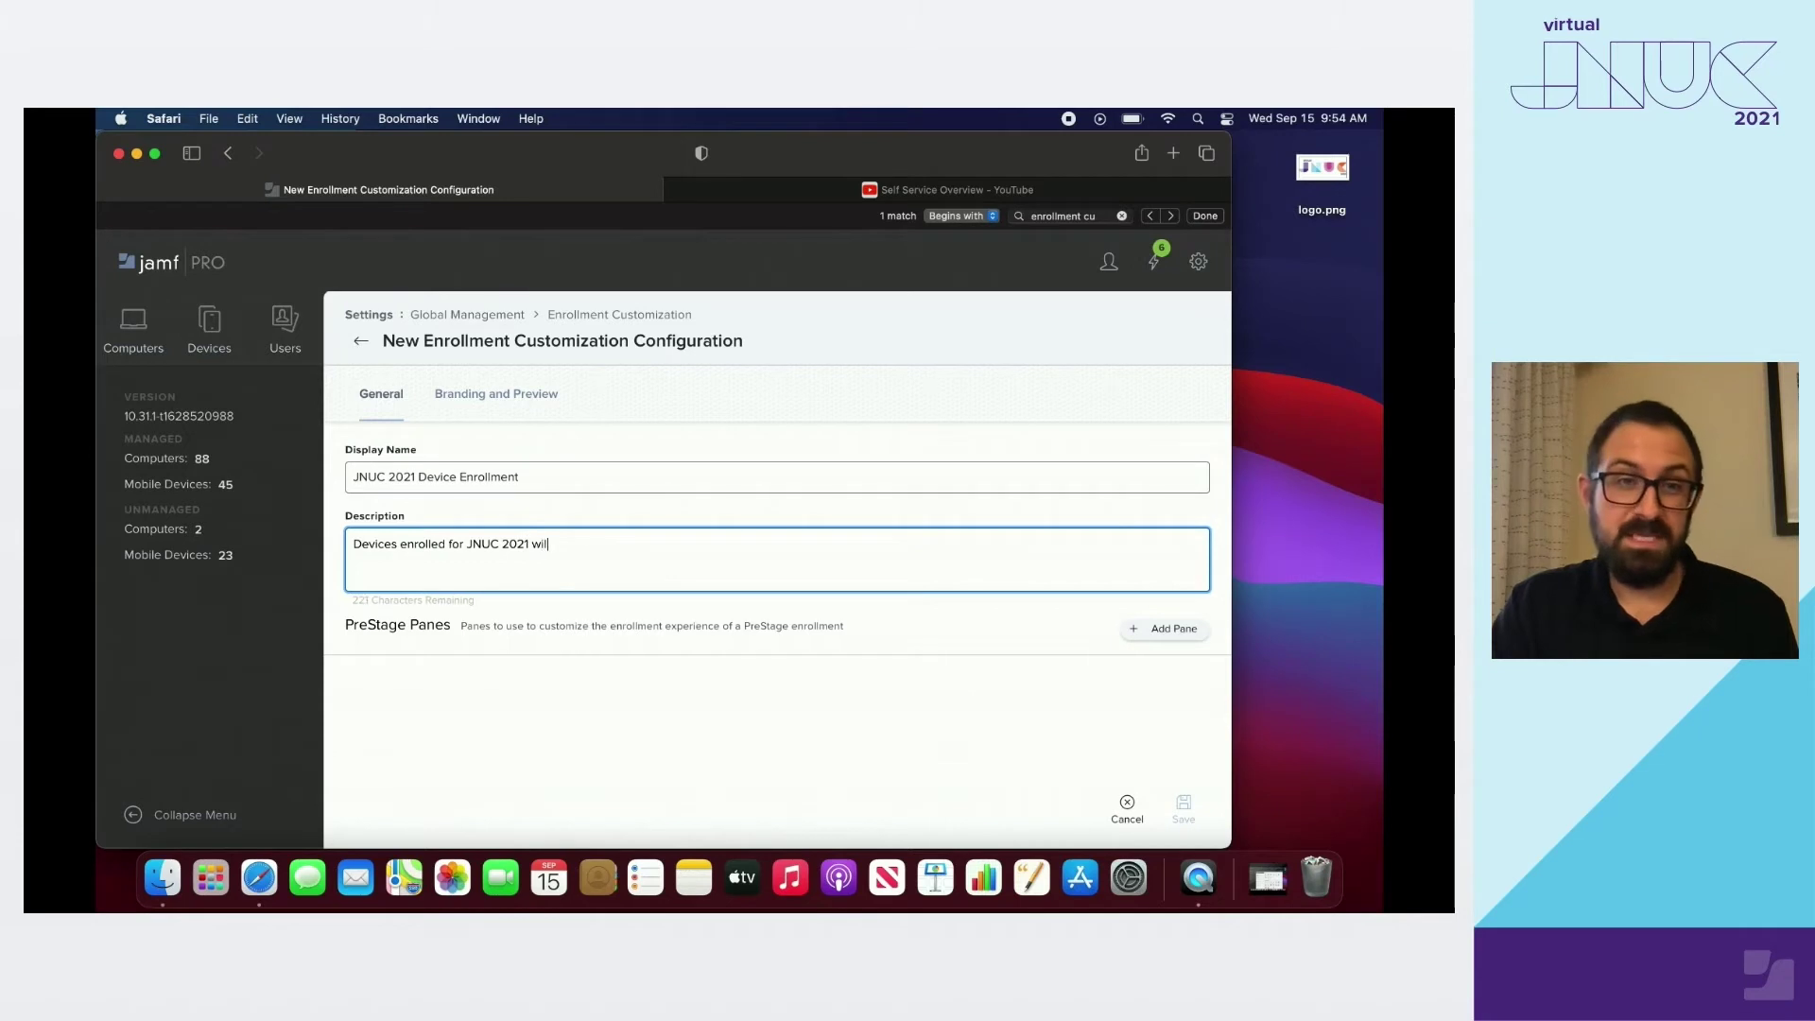
{"action": "type", "text": "l receive "}
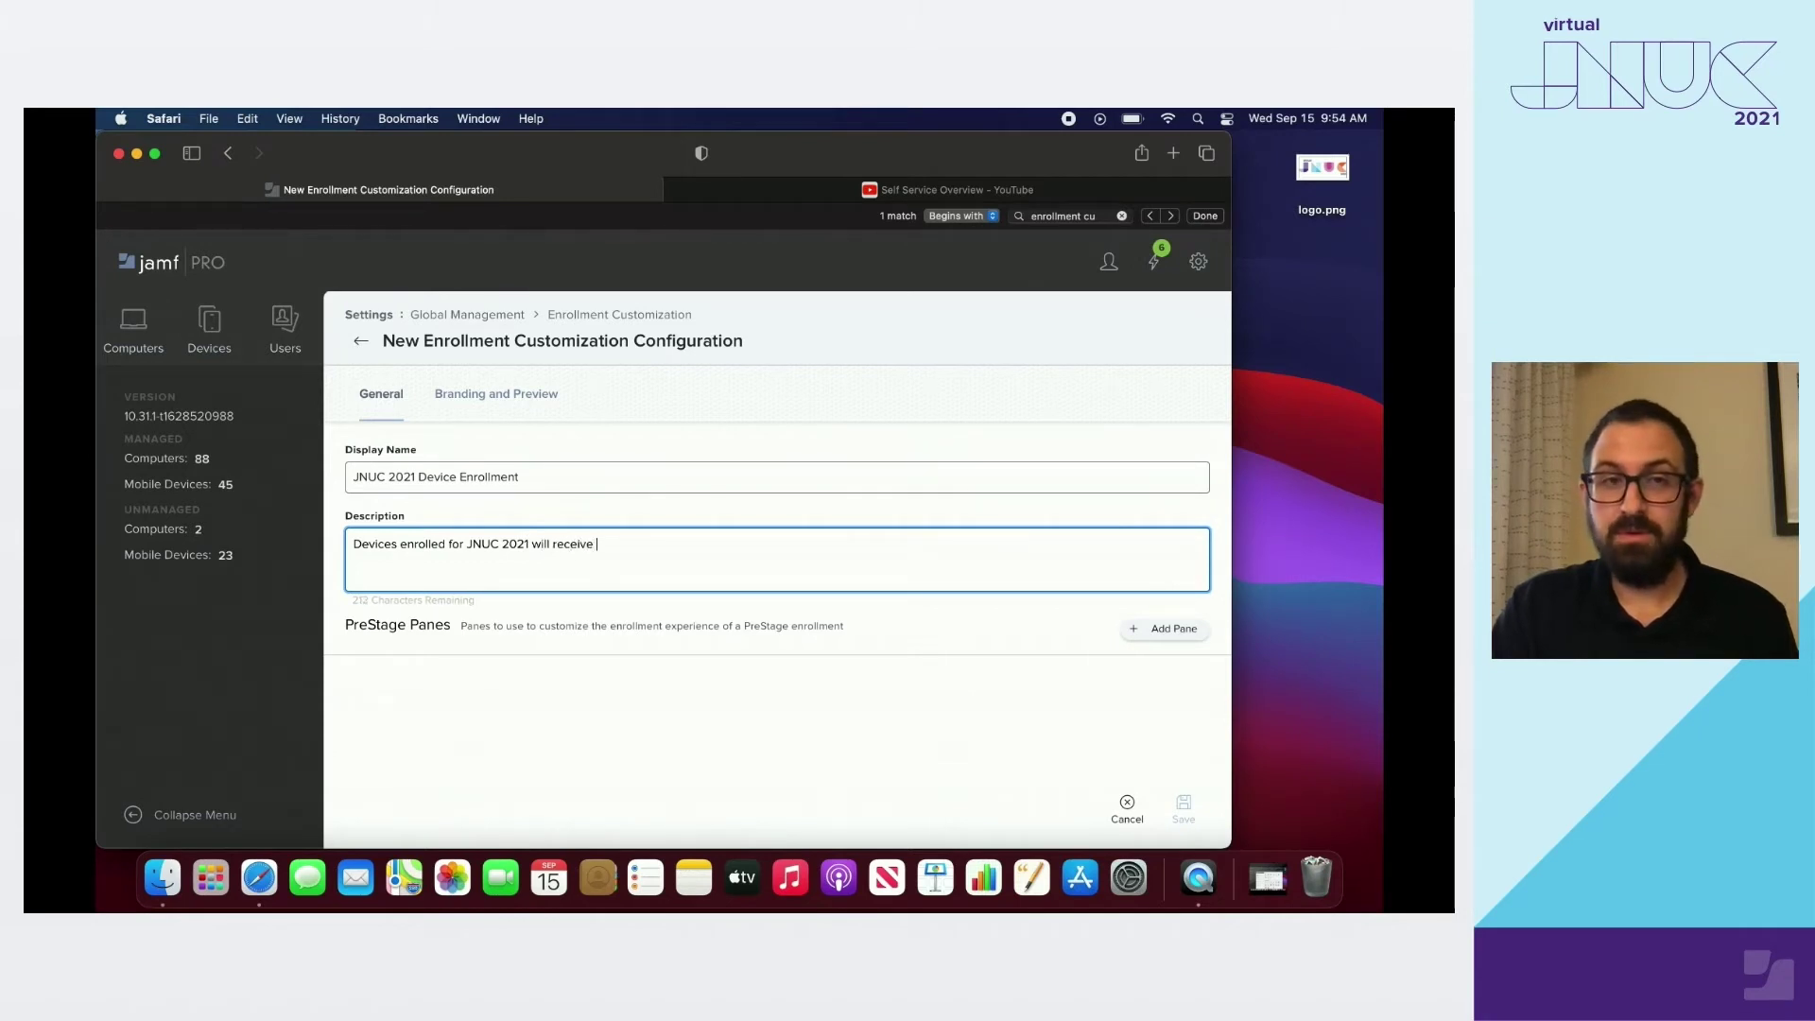
{"action": "type", "text": "this Enrollment C"}
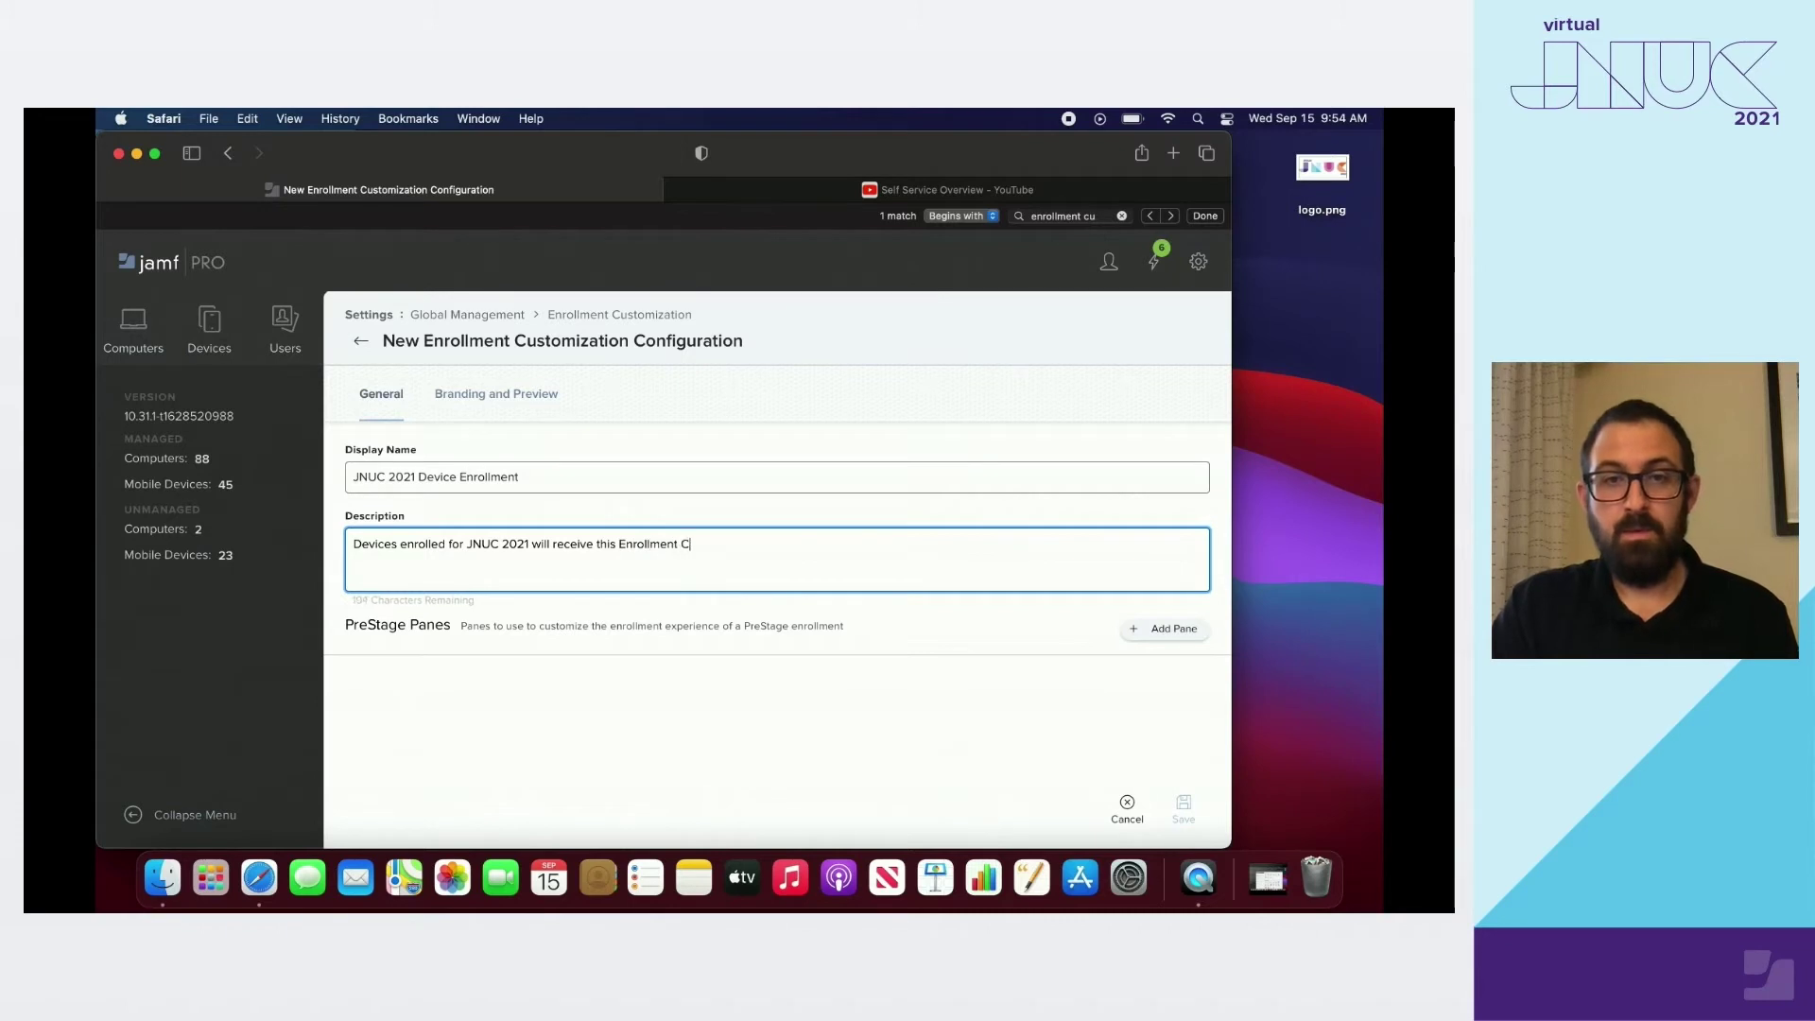
{"action": "type", "text": "ustomization."}
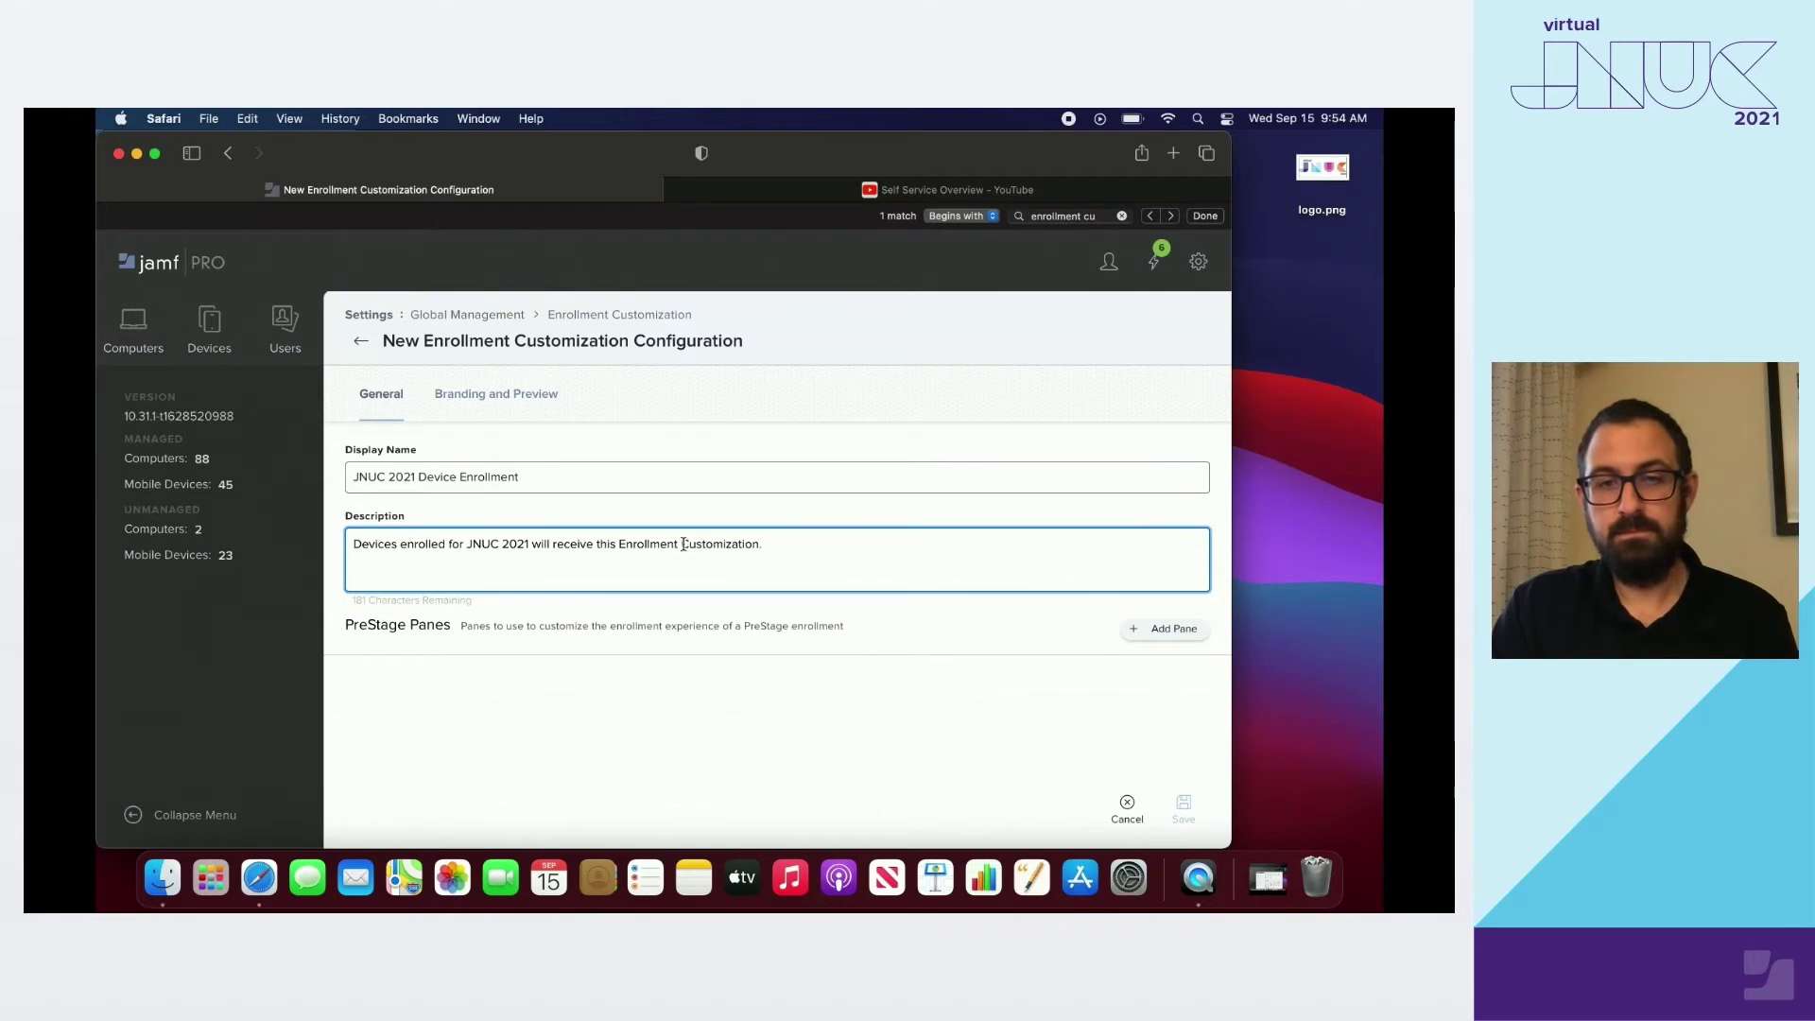
{"action": "left_click", "coordinate": [1162, 629]}
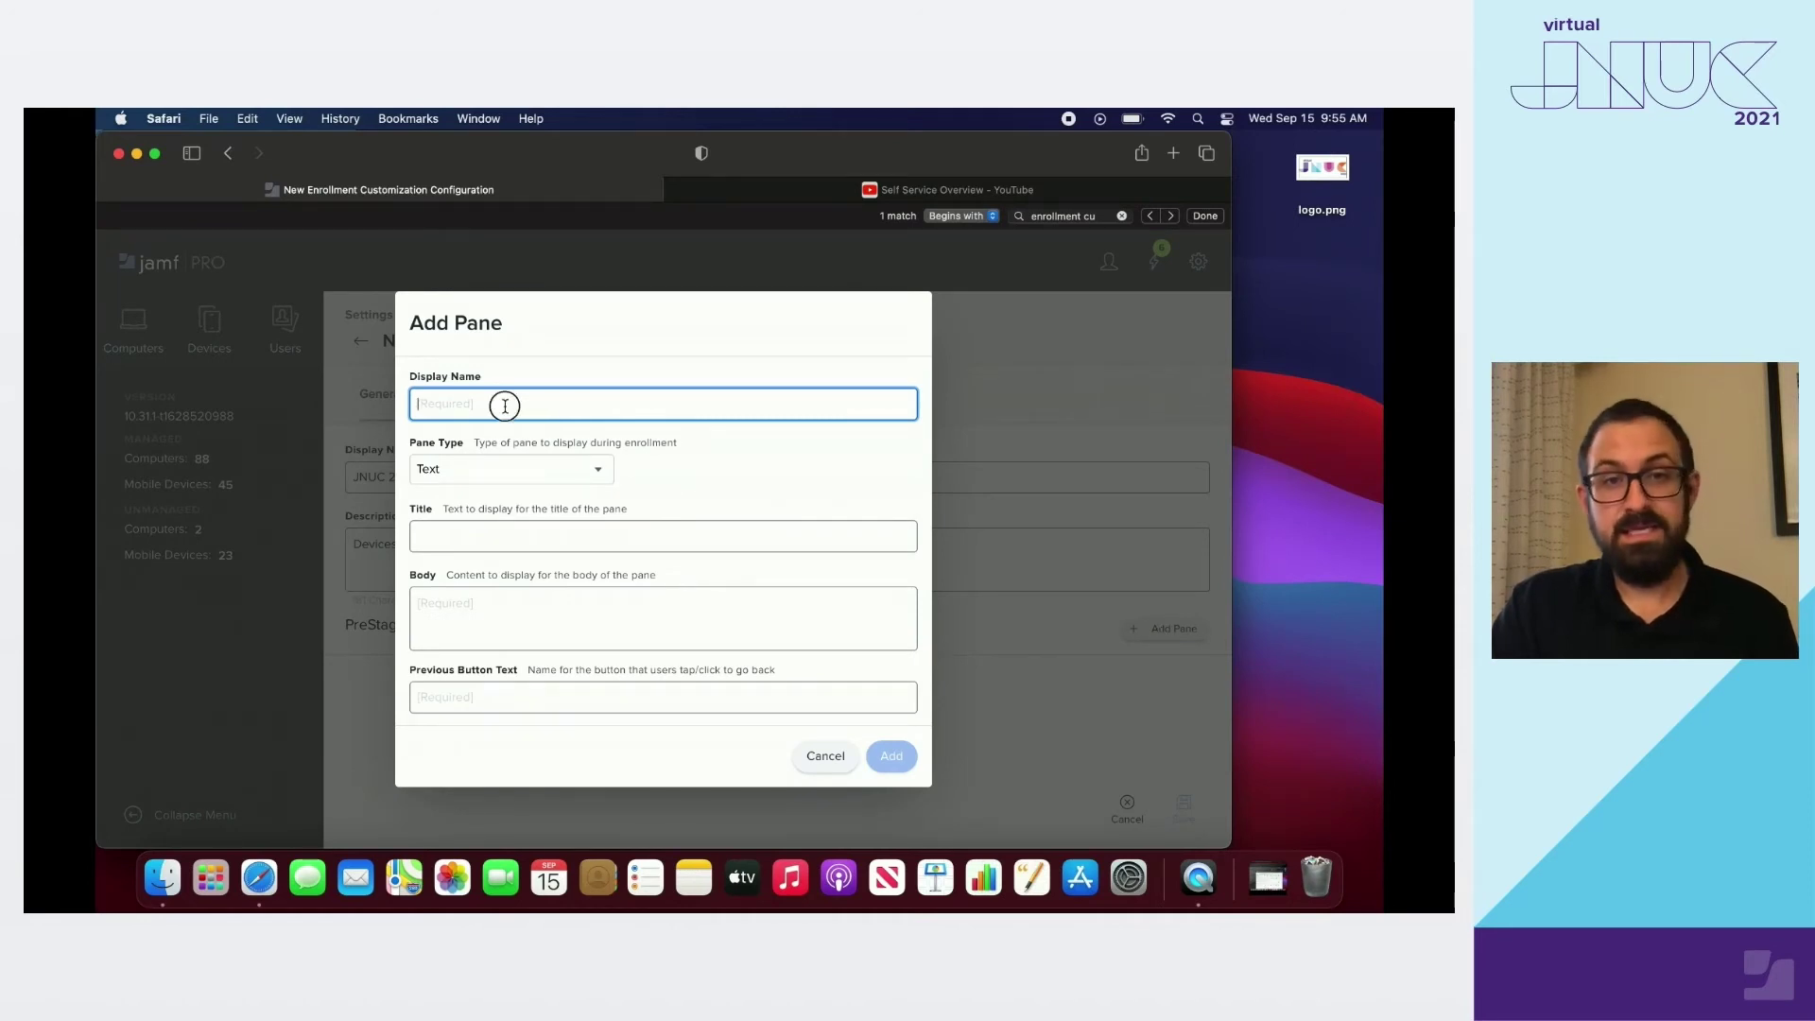
Create a Text pane named and titled 'Welcome to JNUC 2021!' with a congratulations body
{"action": "type", "text": "Welcome to JNUC 20"}
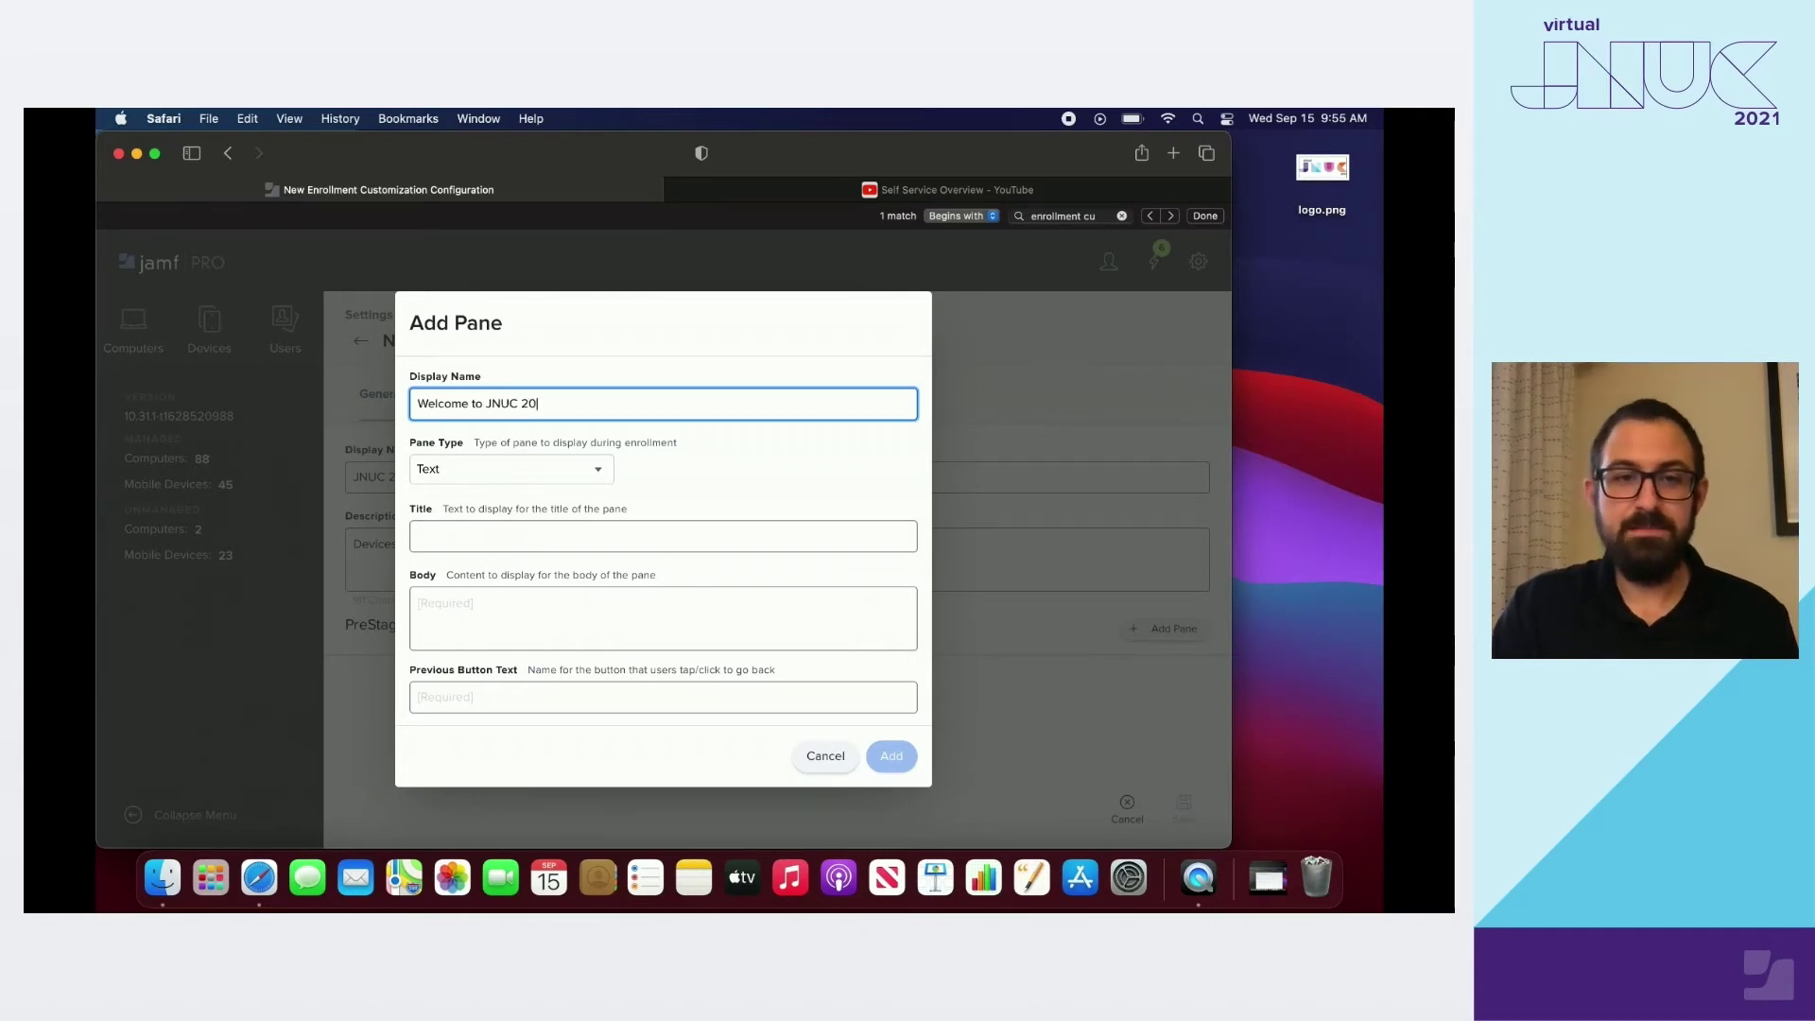
{"action": "type", "text": "21!"}
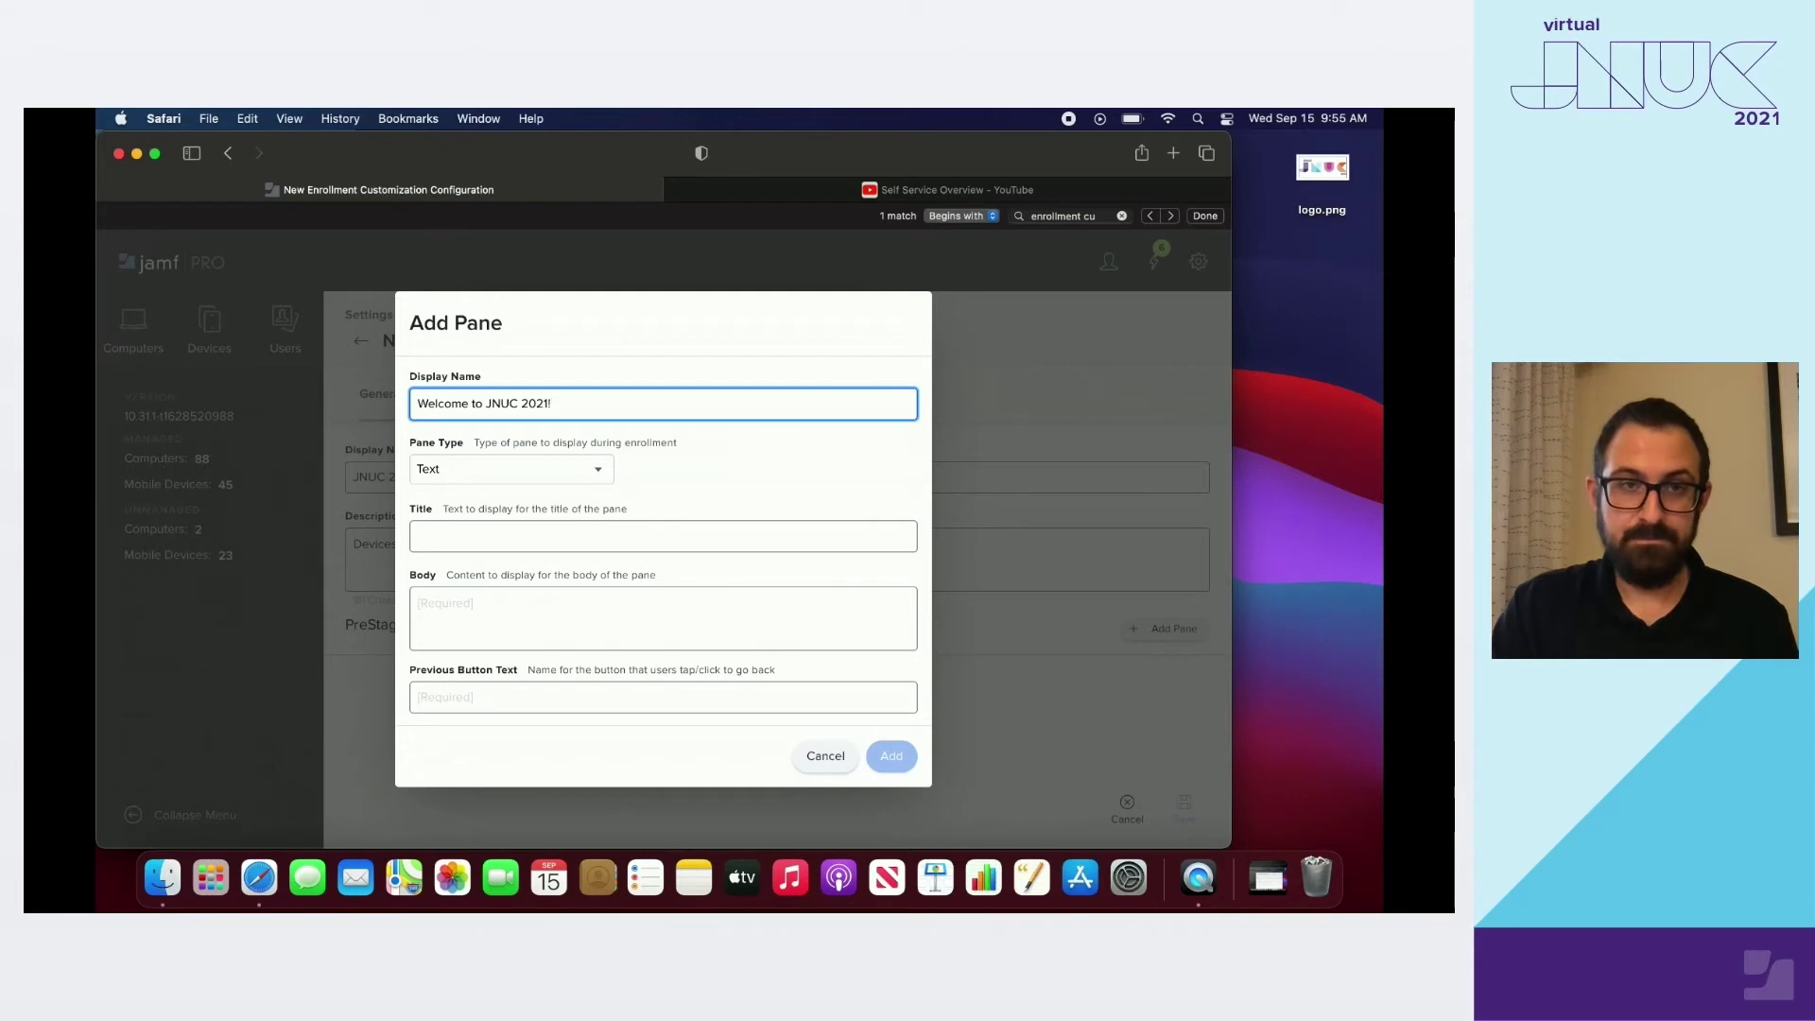
{"action": "left_click", "coordinate": [520, 533]}
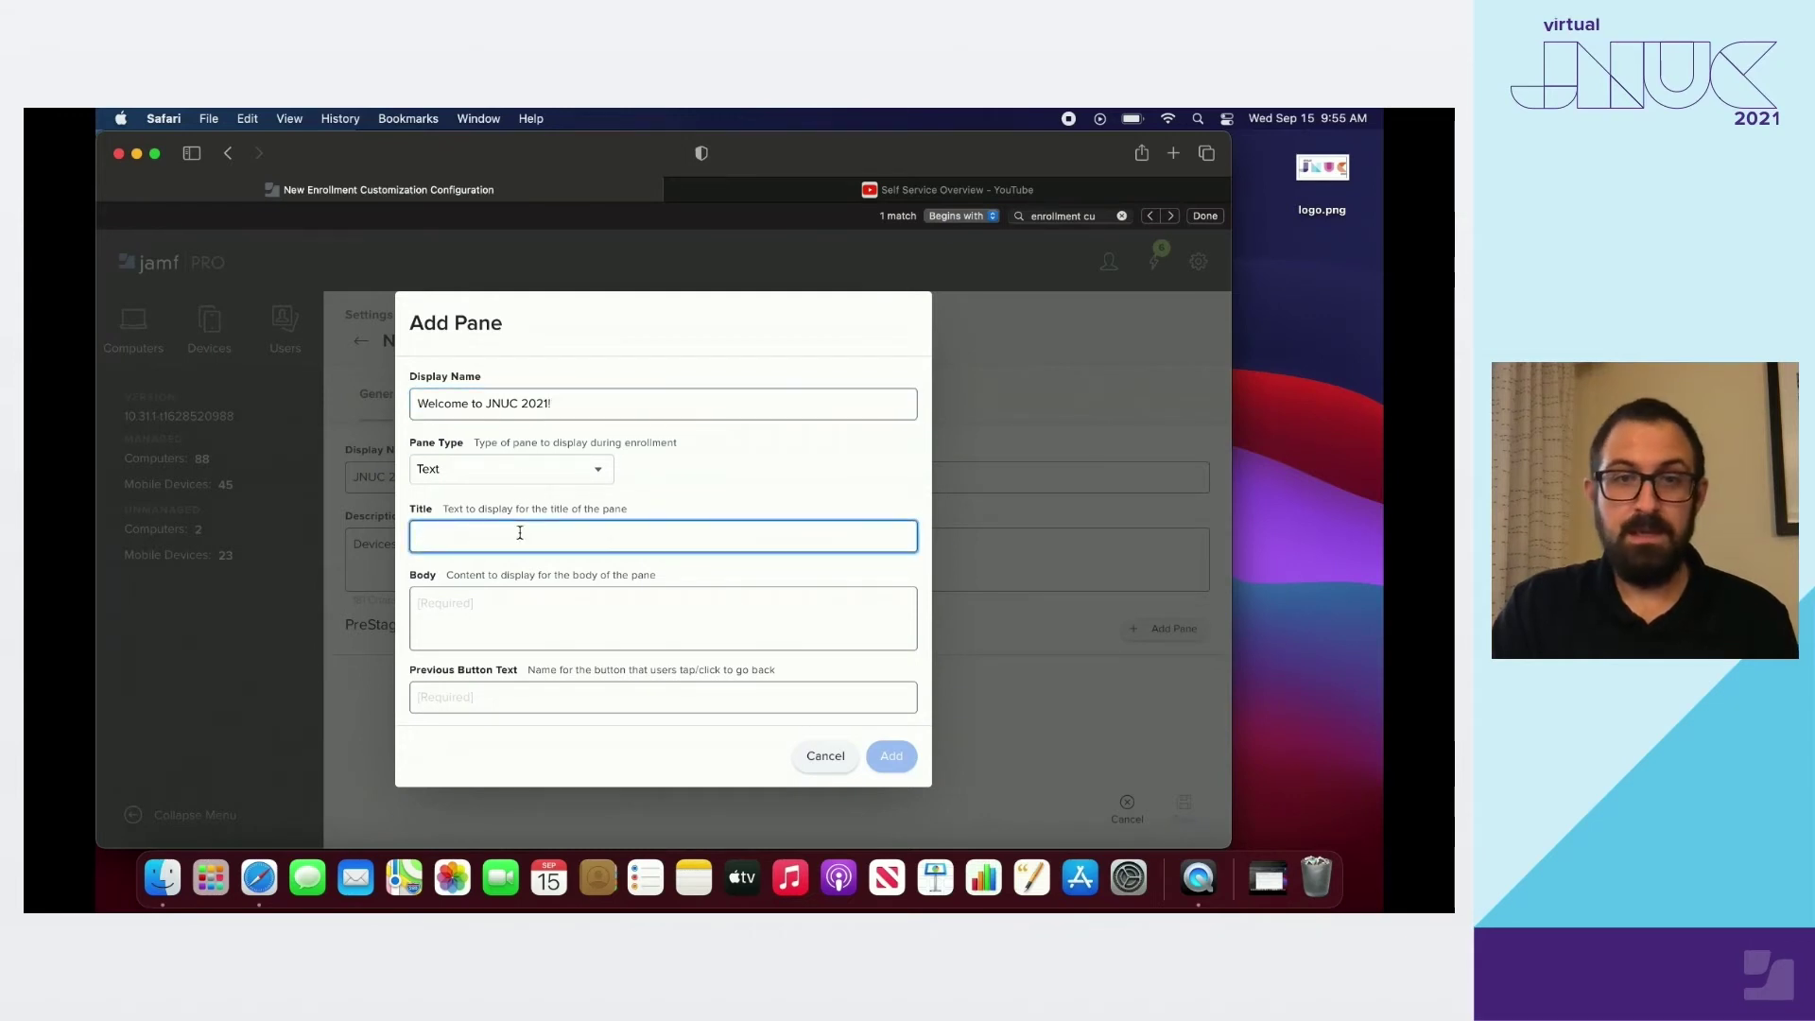
{"action": "type", "text": "W"}
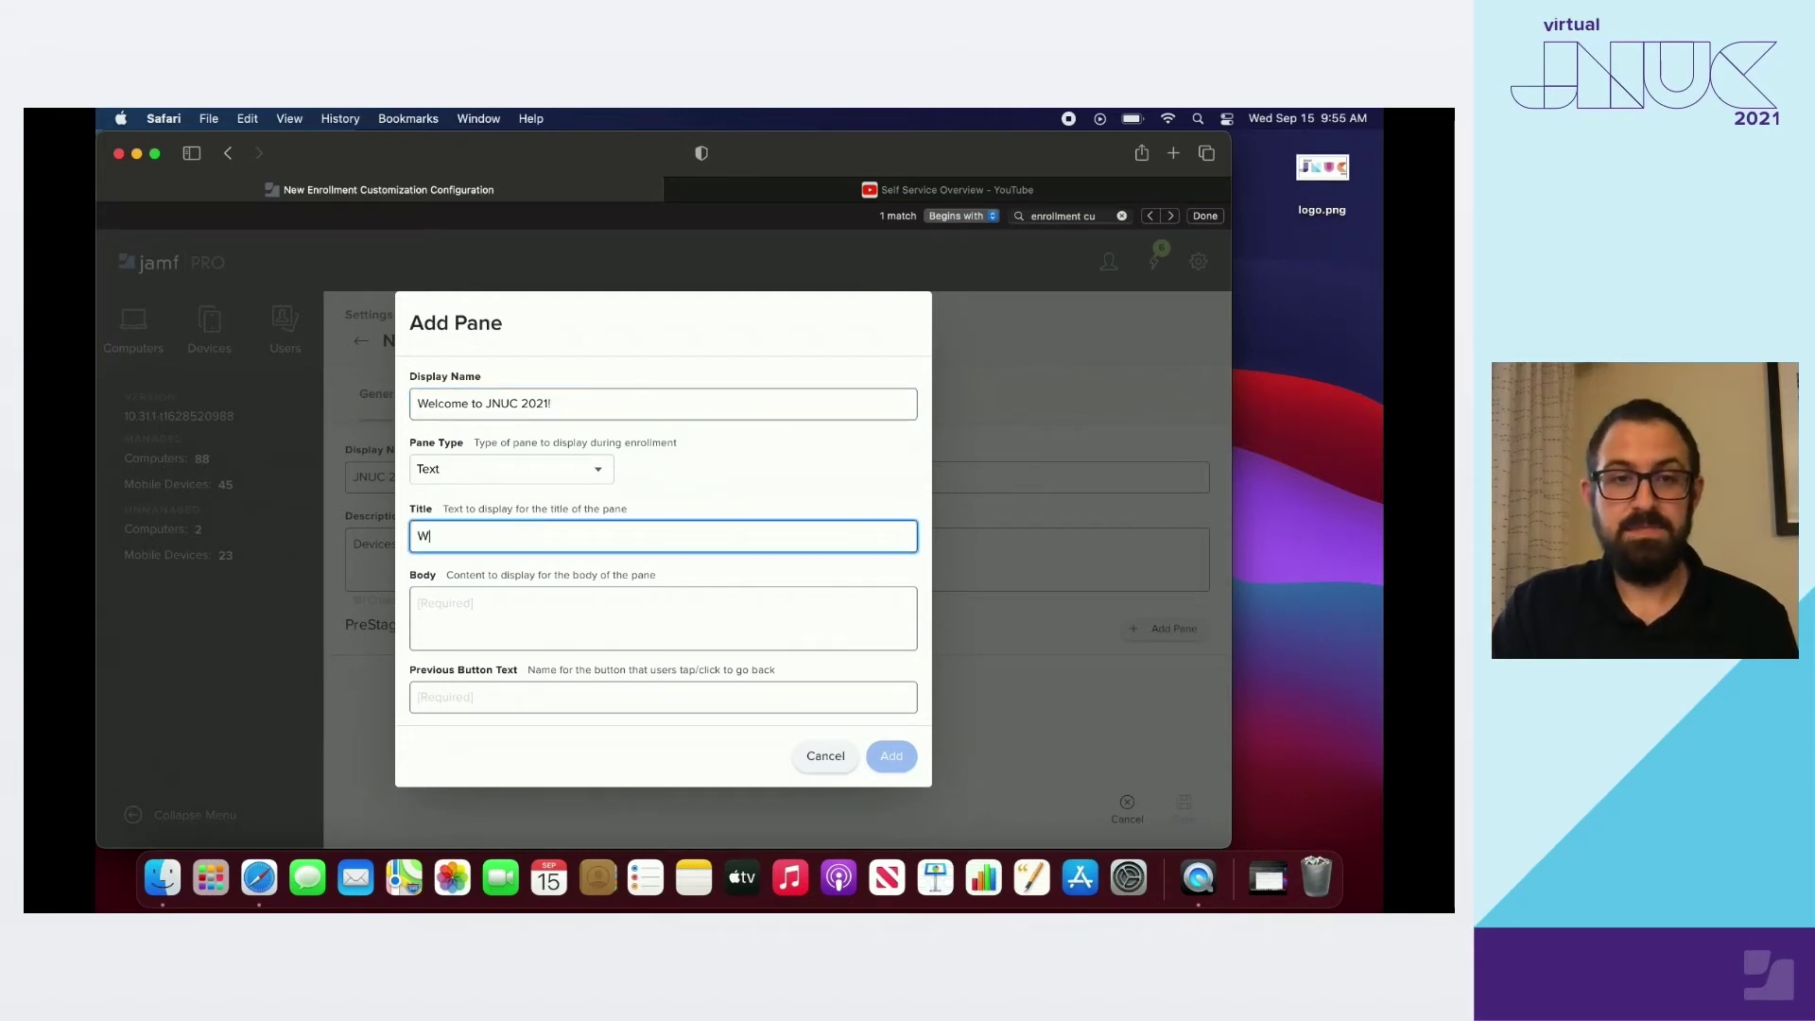
{"action": "type", "text": "elcome to JNUC 2021!"}
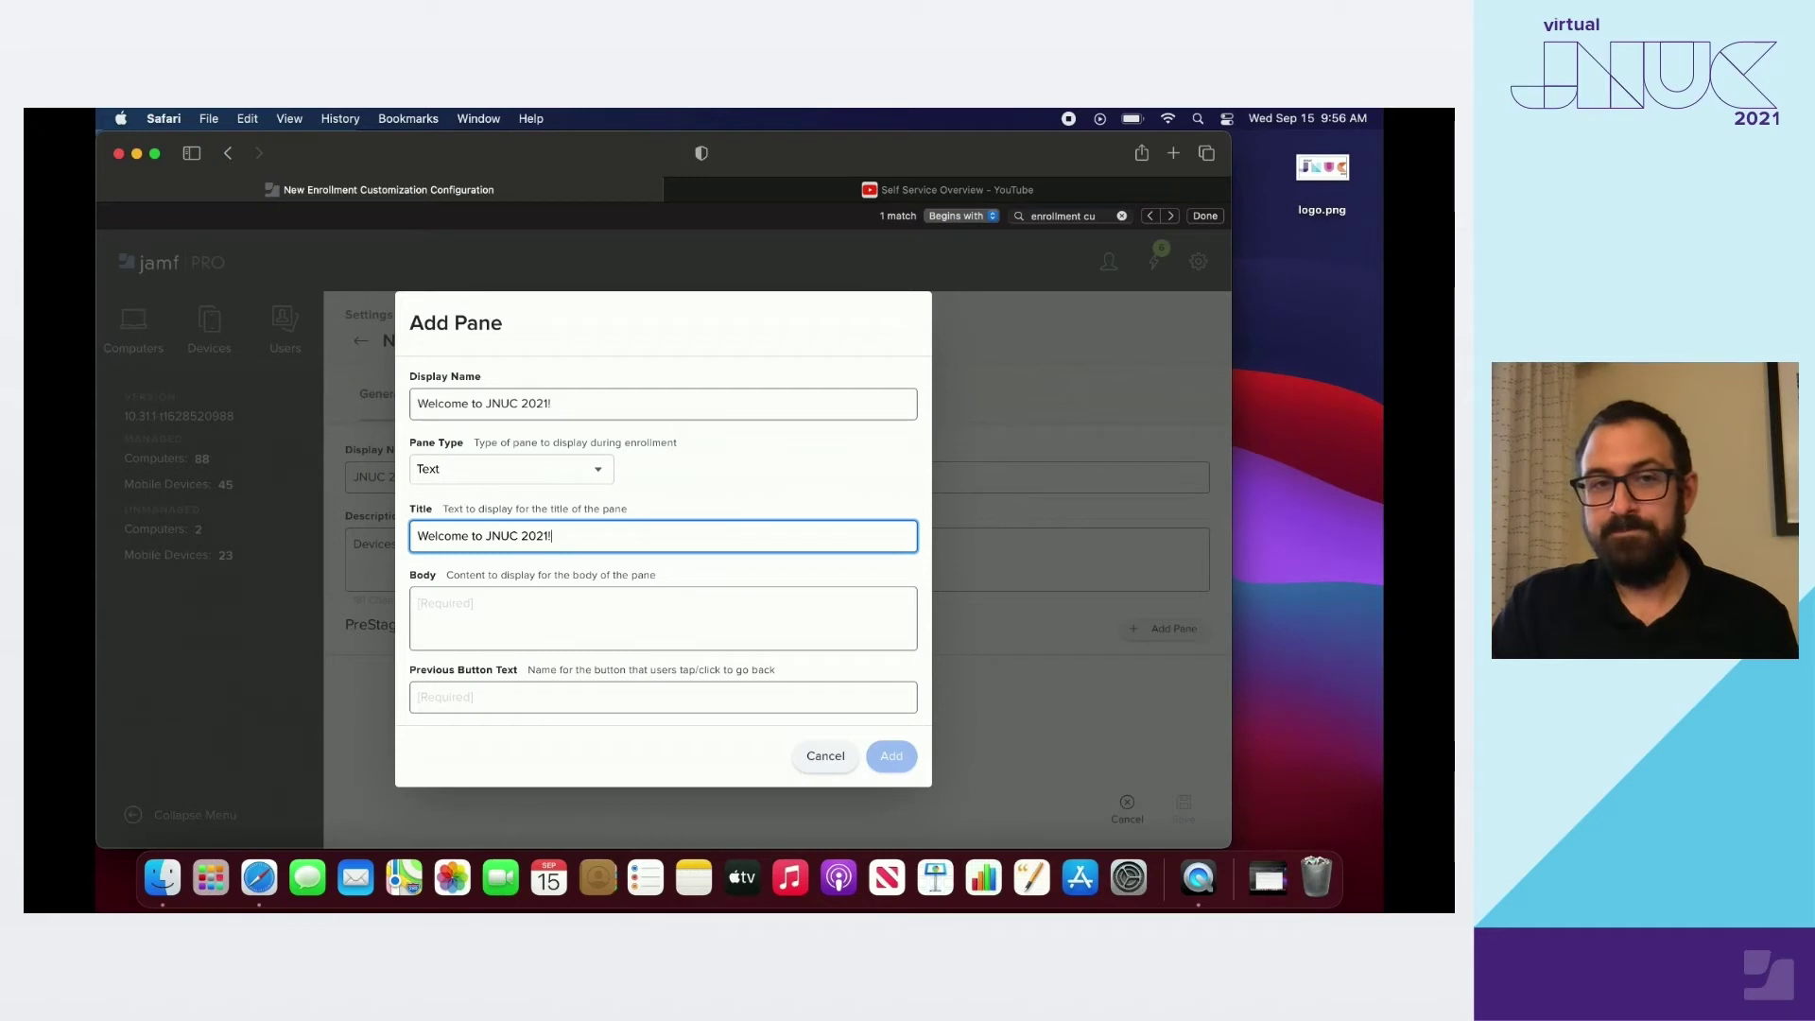
{"action": "left_click", "coordinate": [570, 614]}
{"action": "type", "text": "Welcome to JNUC 2021! C"}
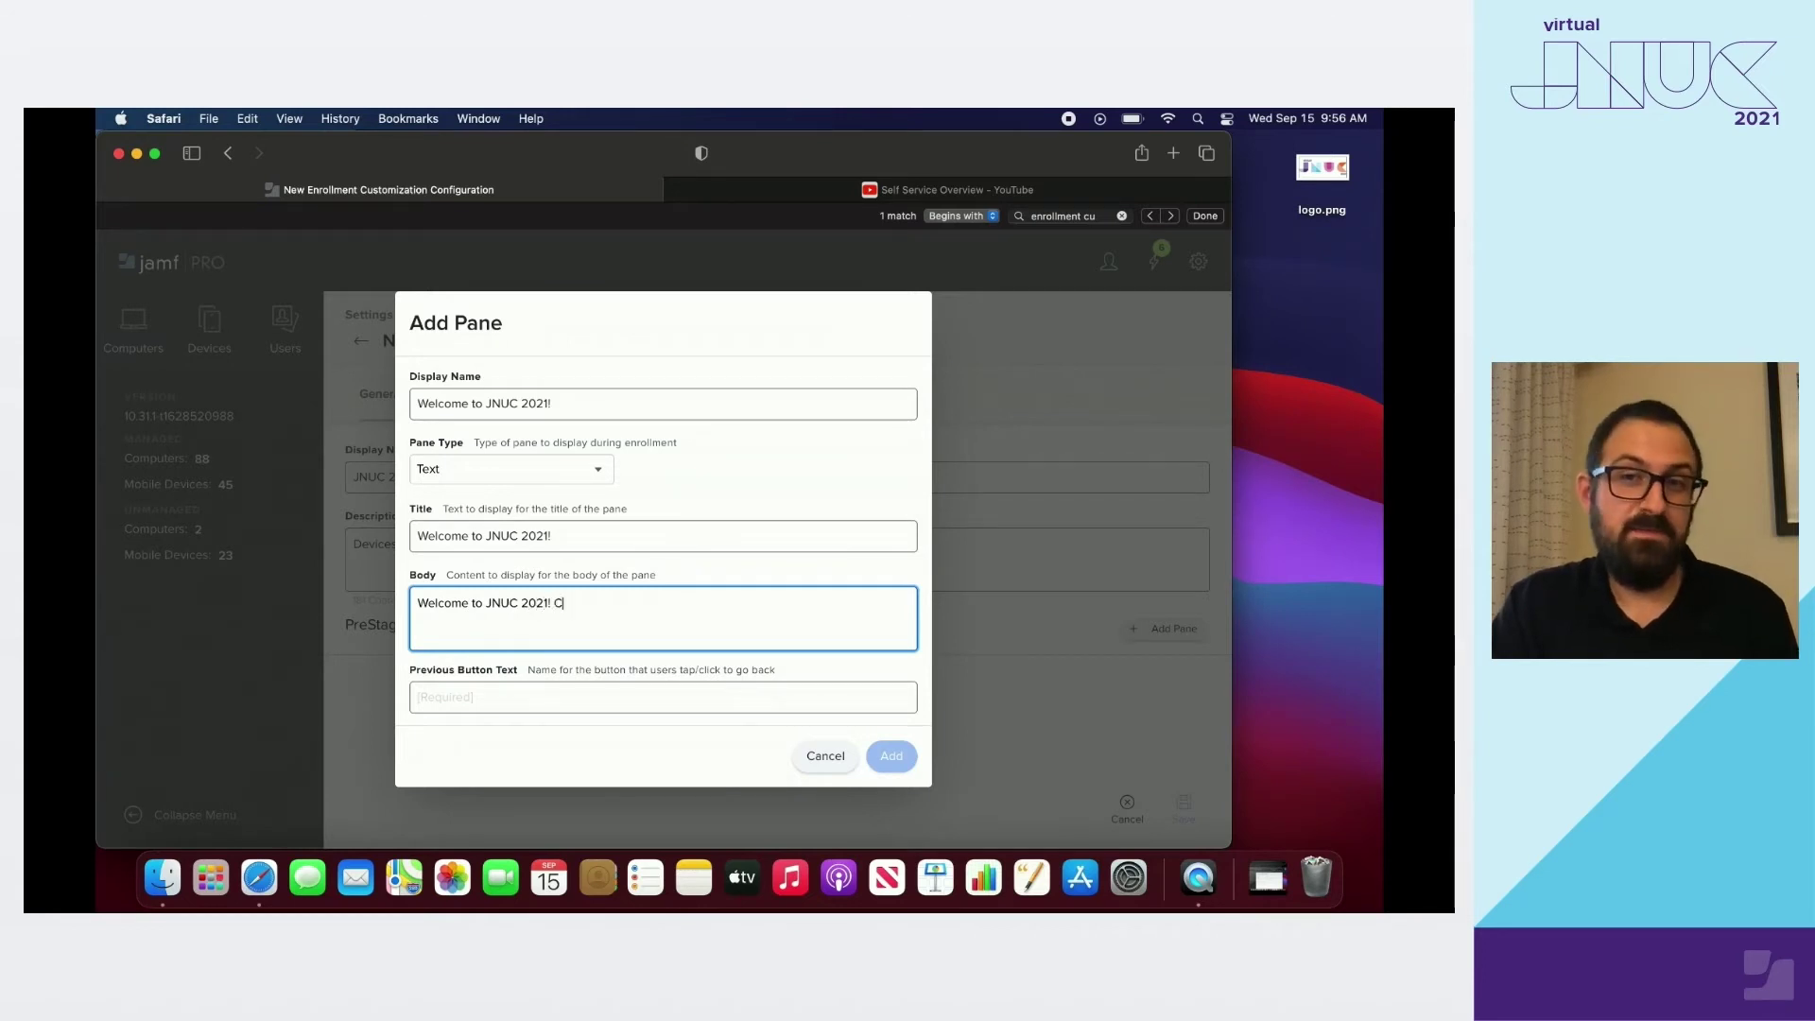
{"action": "type", "text": "ongrat"}
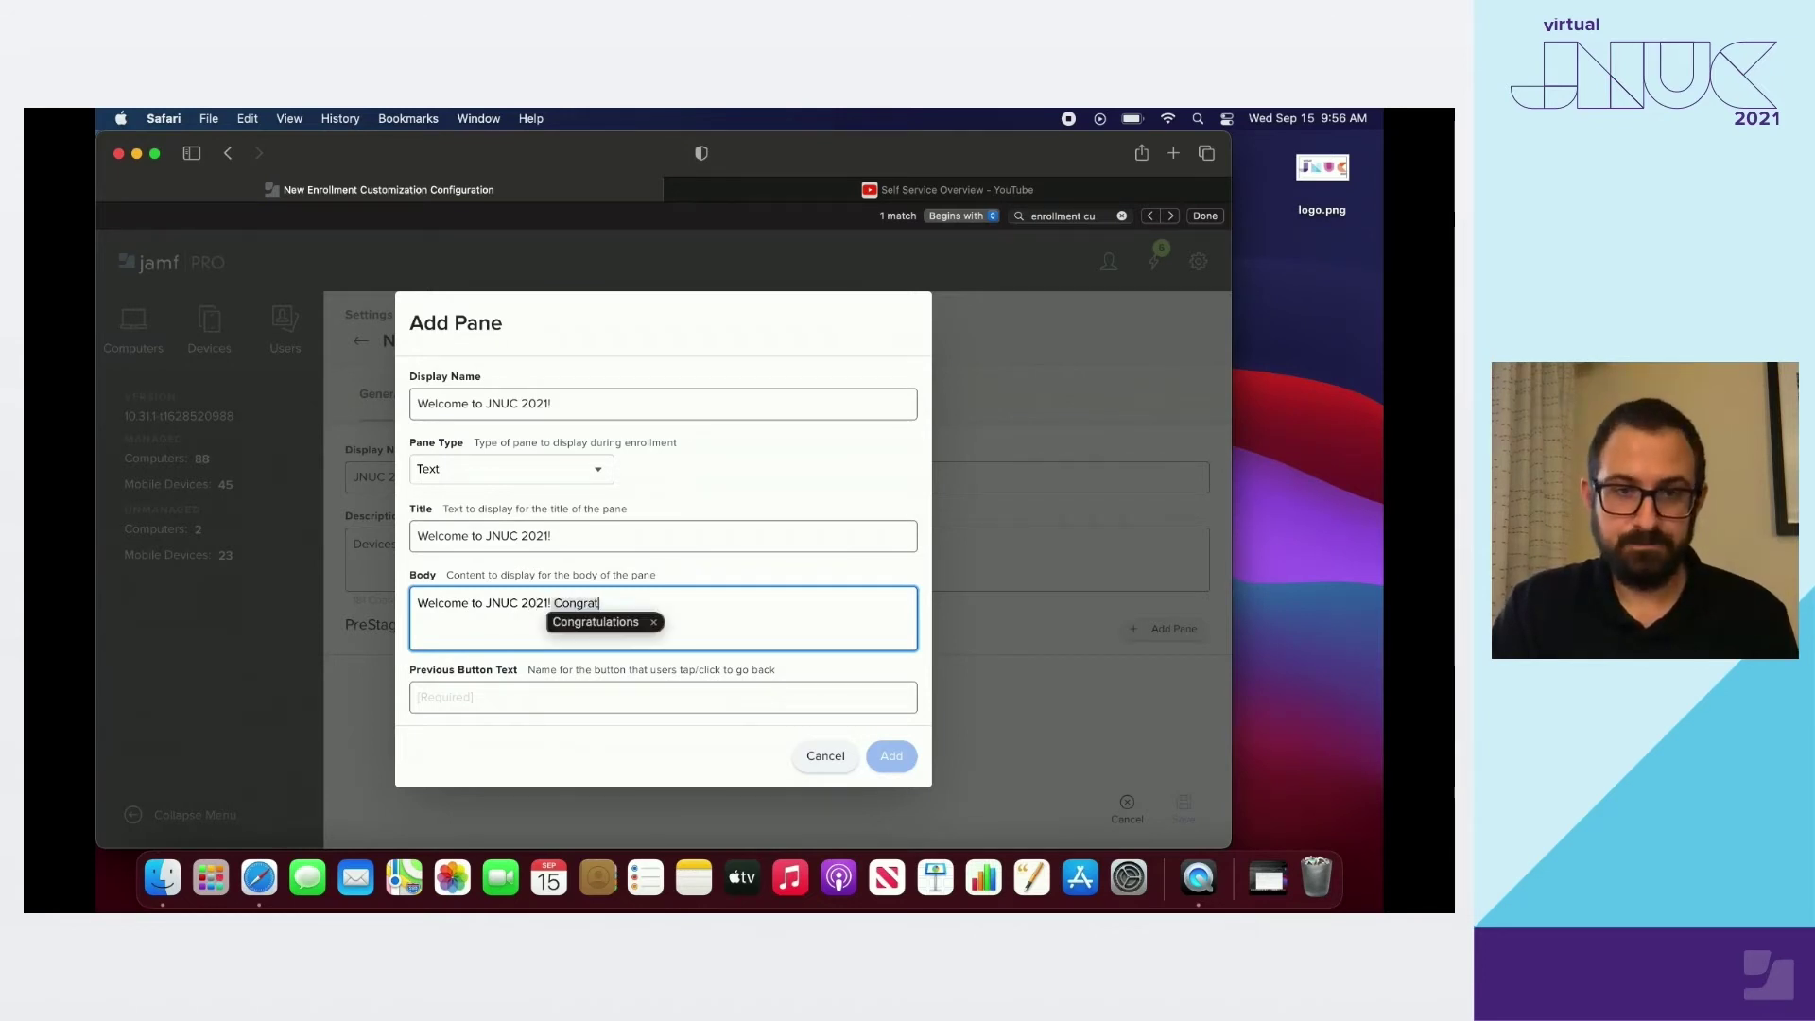
{"action": "type", "text": "ulations on your n"}
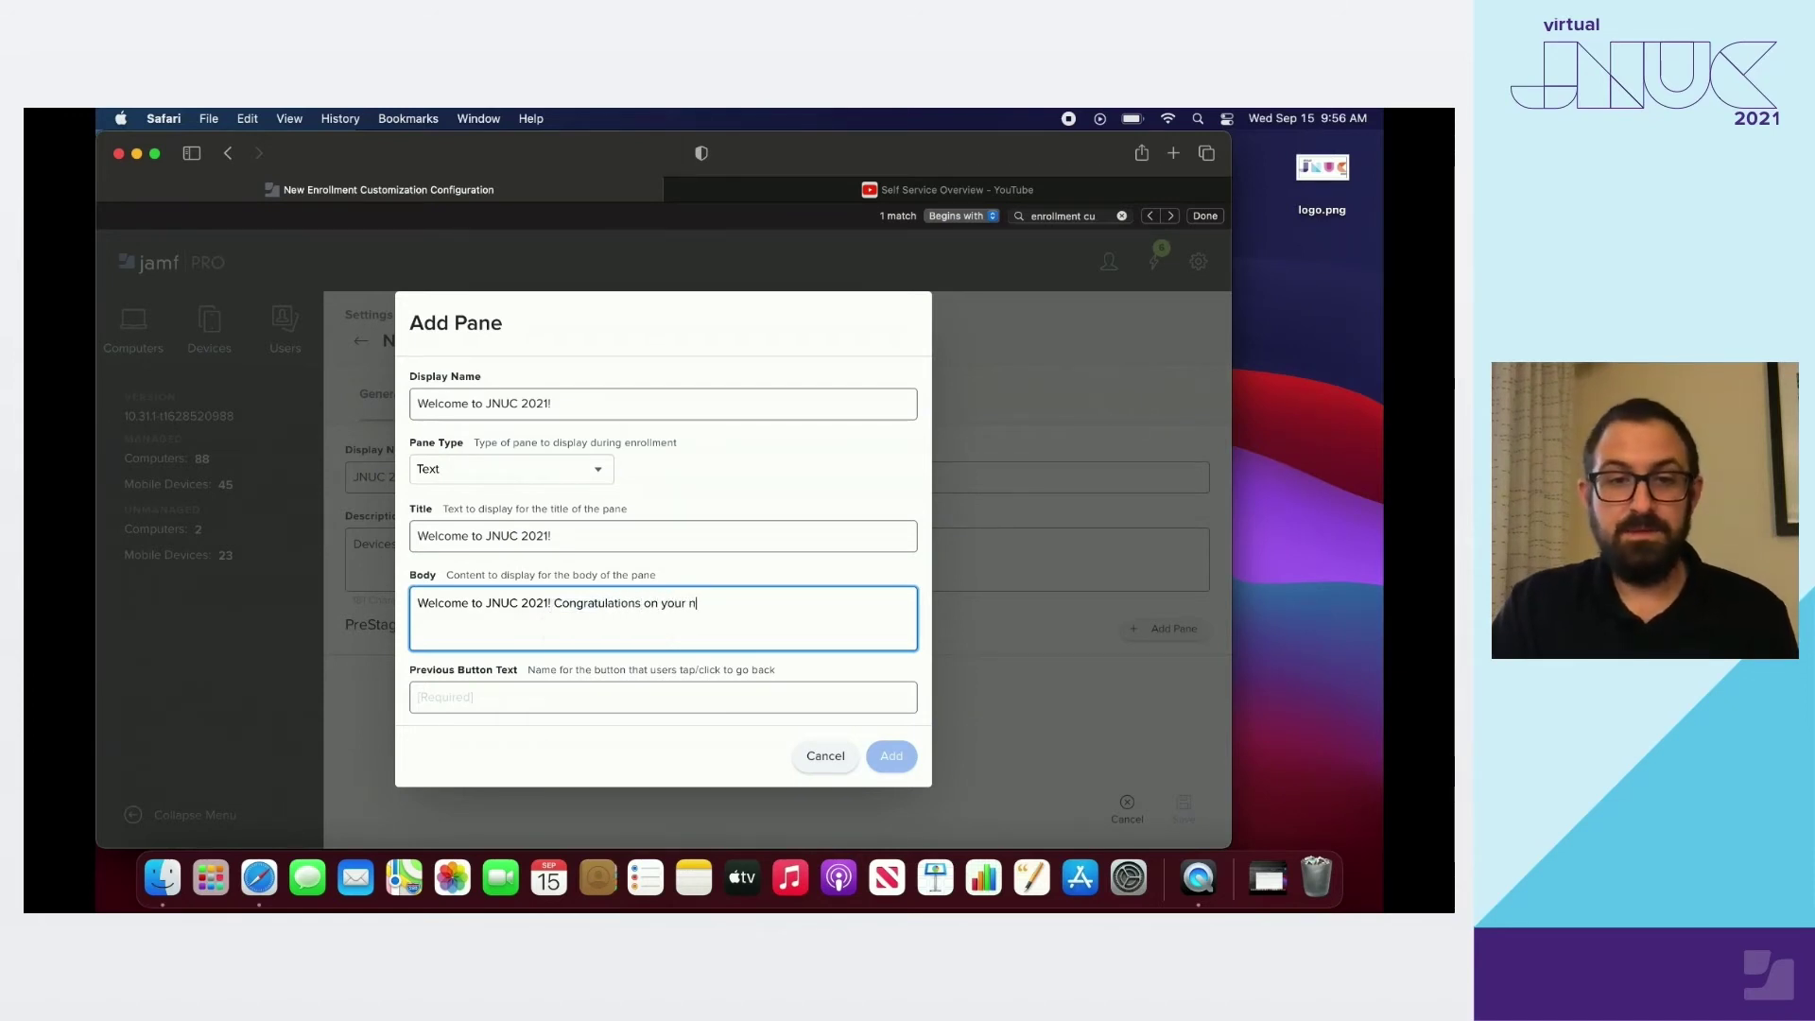
{"action": "type", "text": "ew device!"}
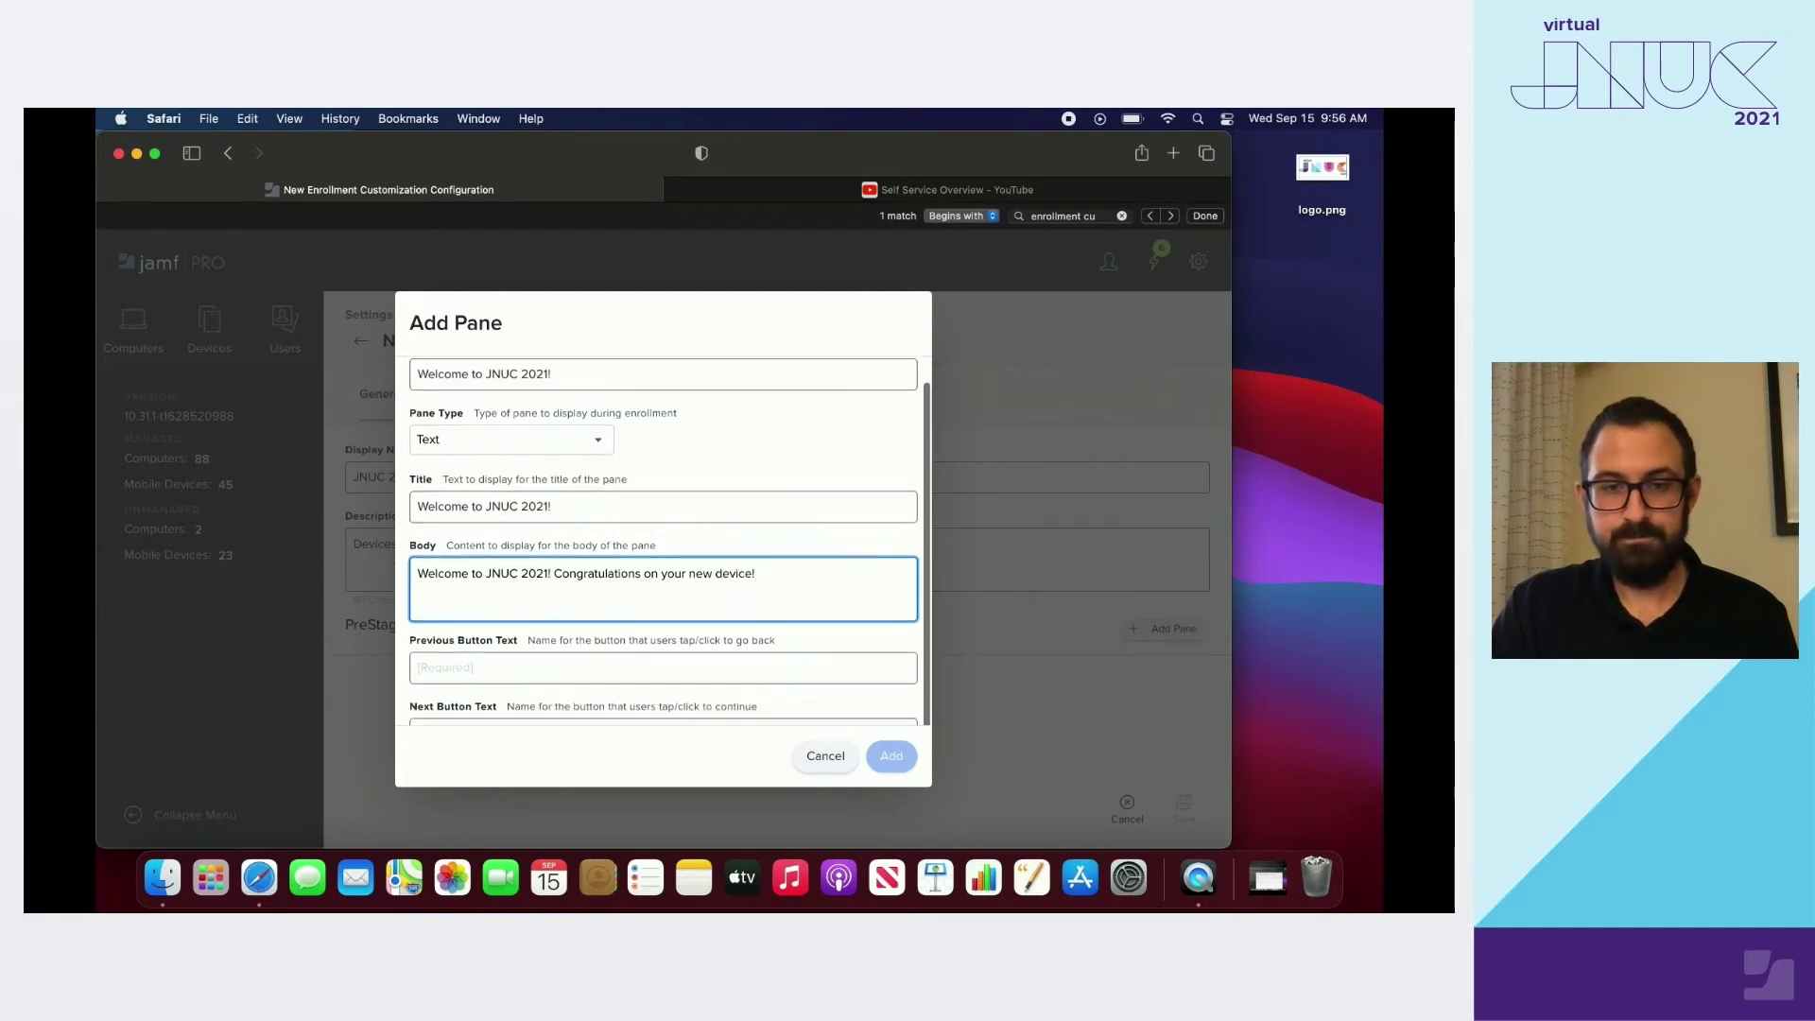
Label the welcome pane's buttons Back and Next and add it
{"action": "scroll", "coordinate": [534, 616], "scroll_direction": "down", "scroll_amount": 2}
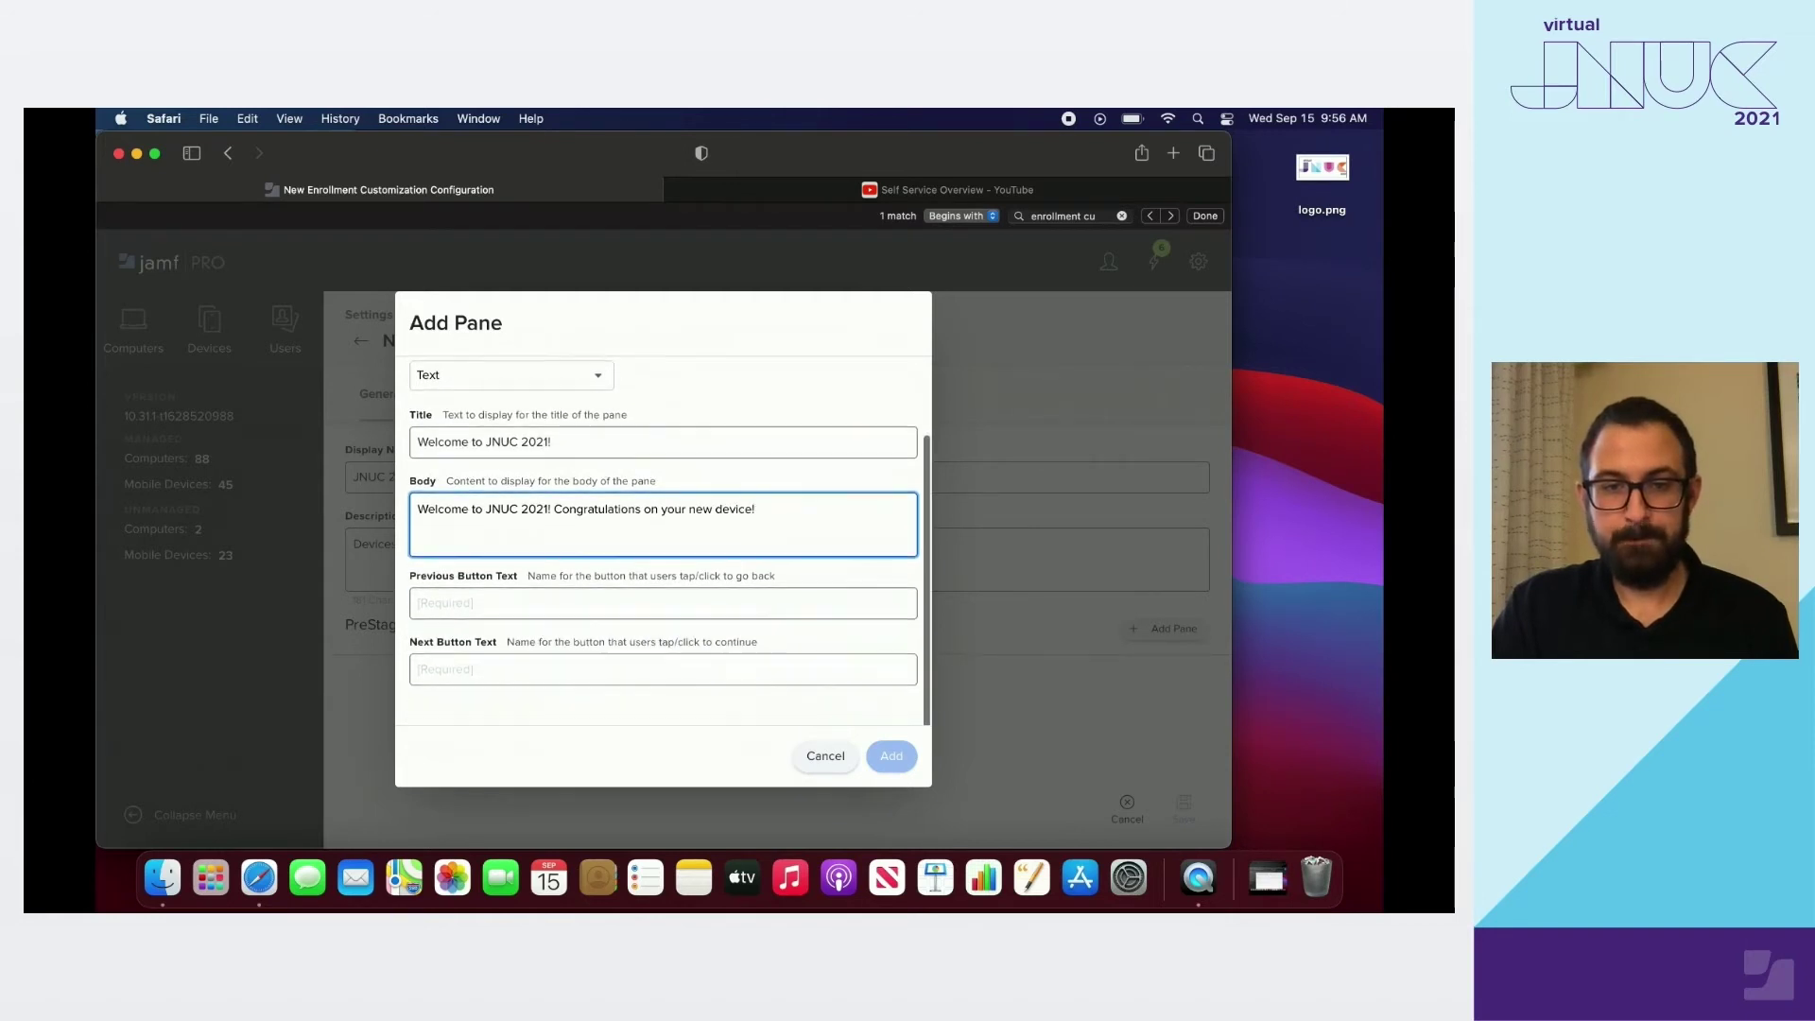
{"action": "left_click", "coordinate": [534, 615]}
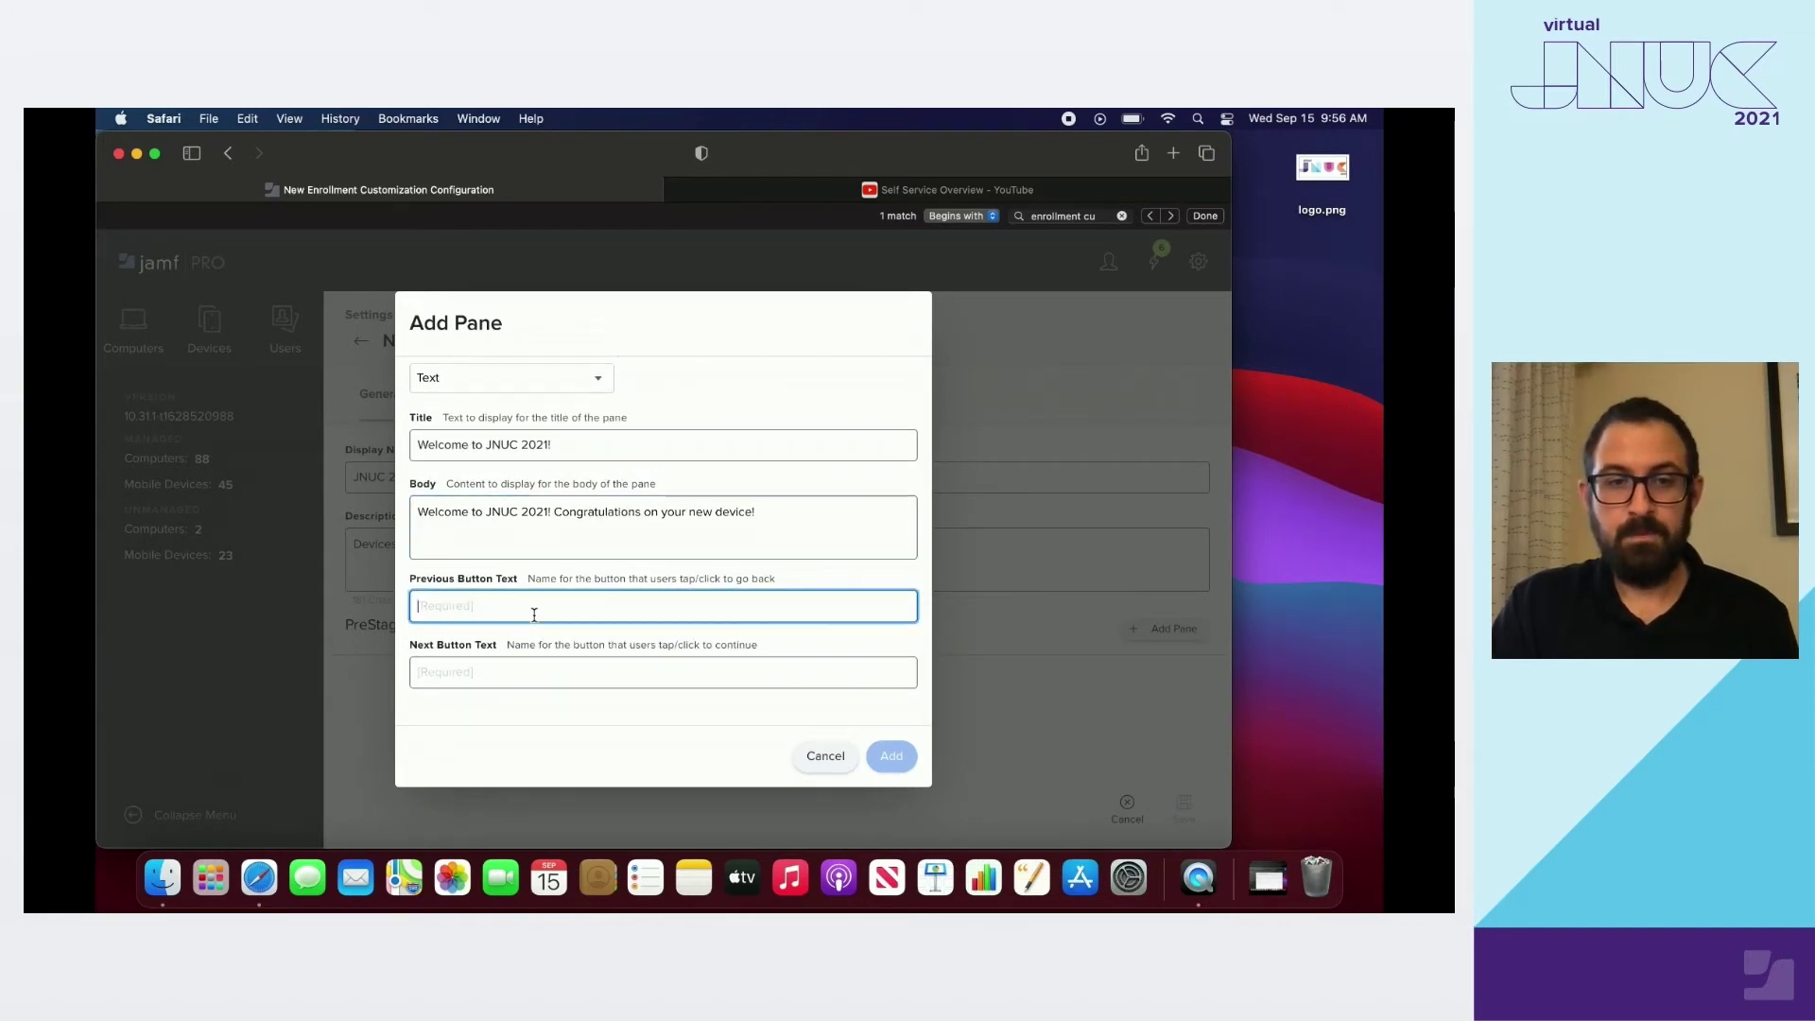
{"action": "type", "text": "Back"}
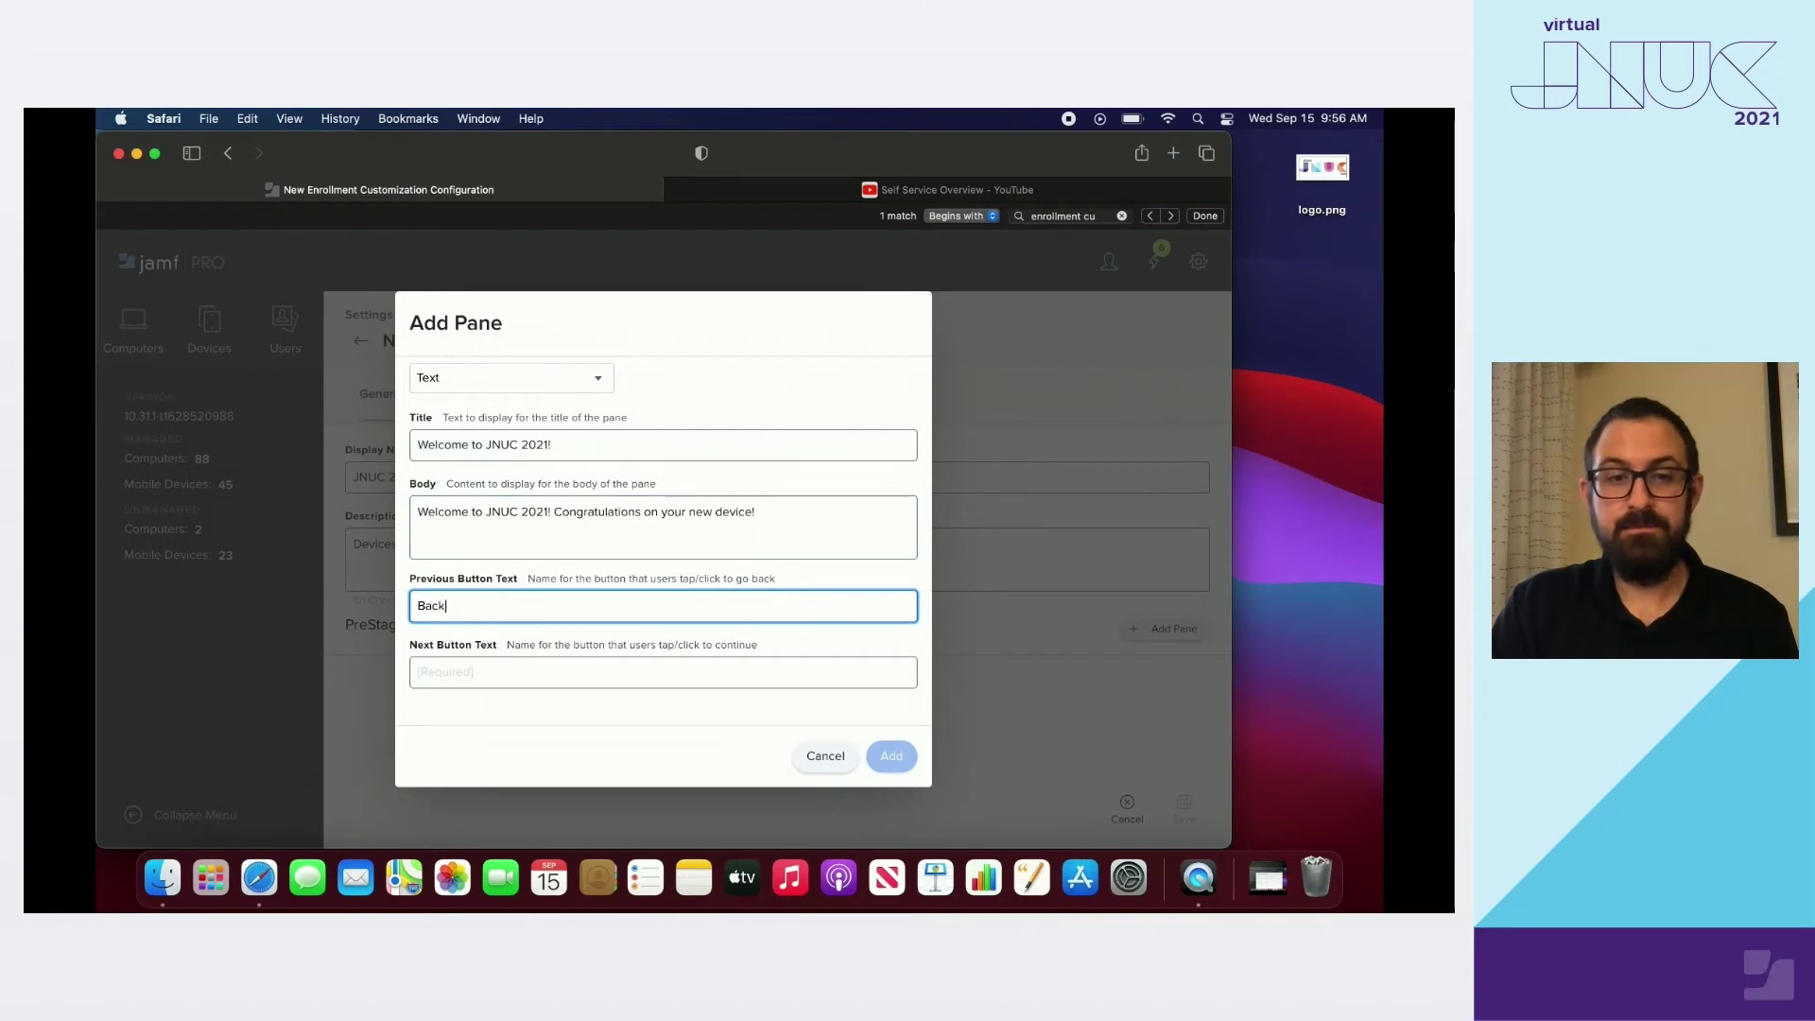
{"action": "left_click", "coordinate": [510, 672]}
{"action": "type", "text": "Next"}
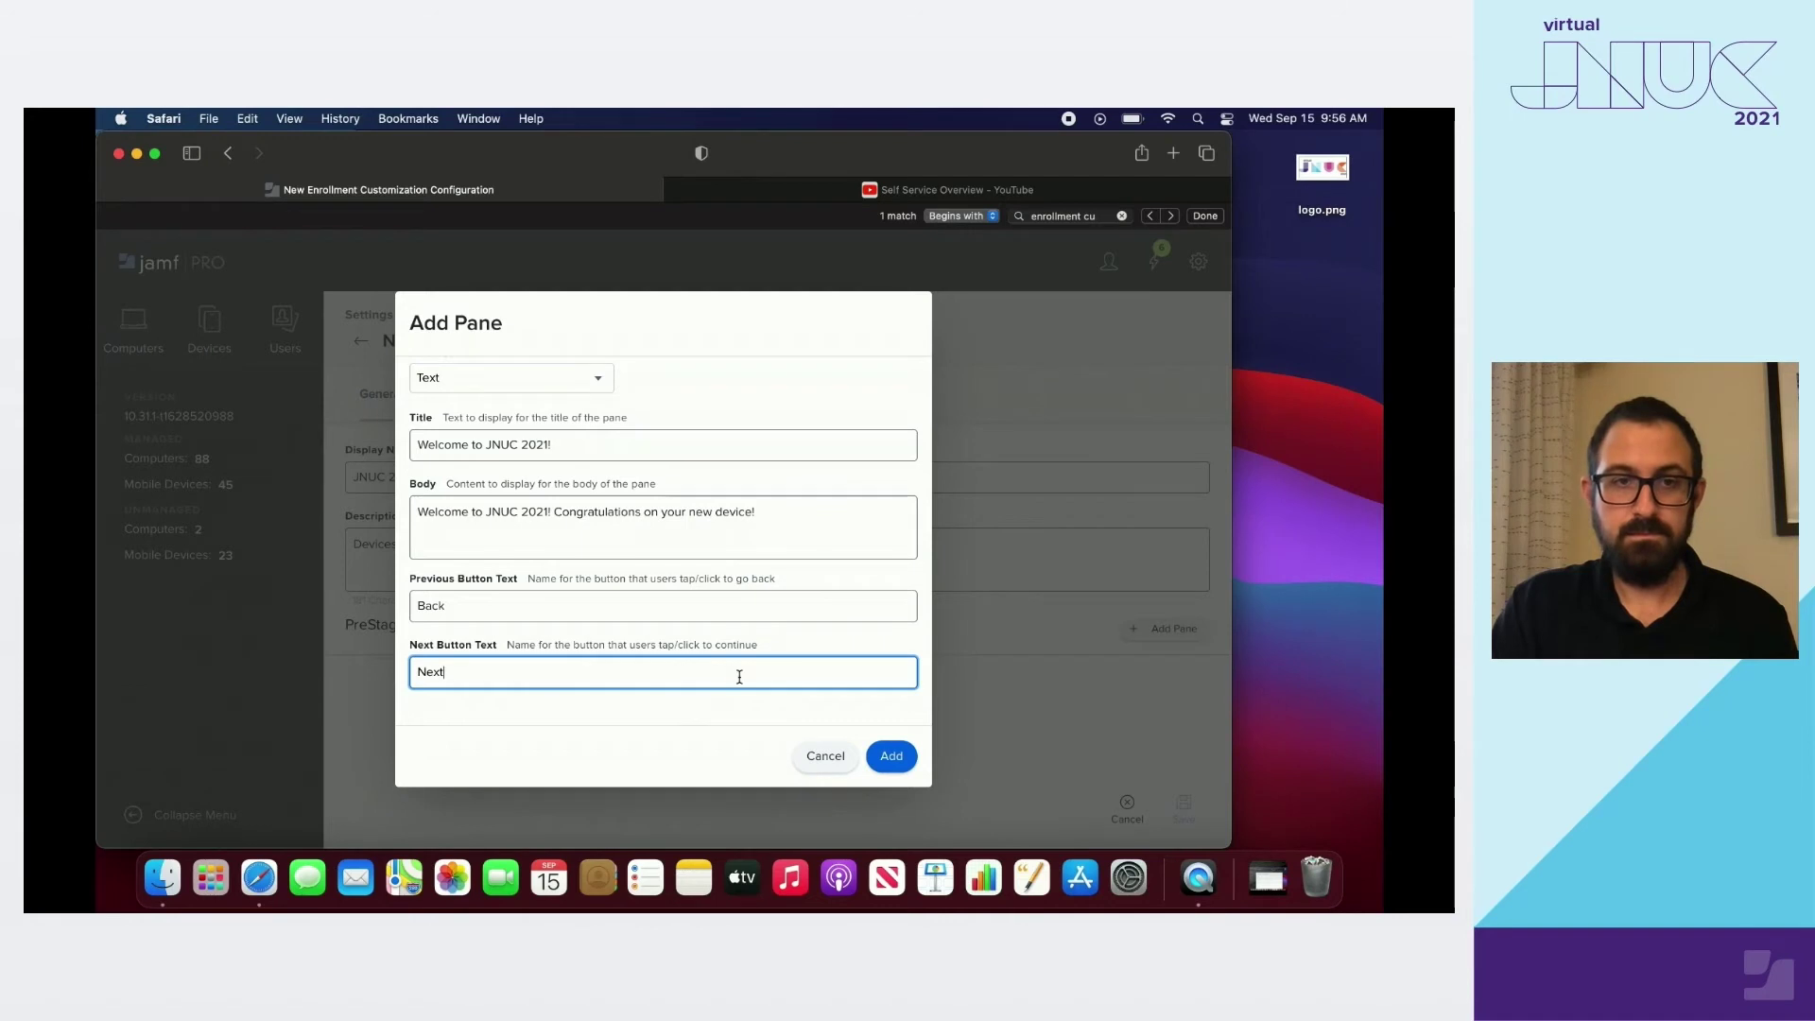
{"action": "left_click", "coordinate": [891, 757]}
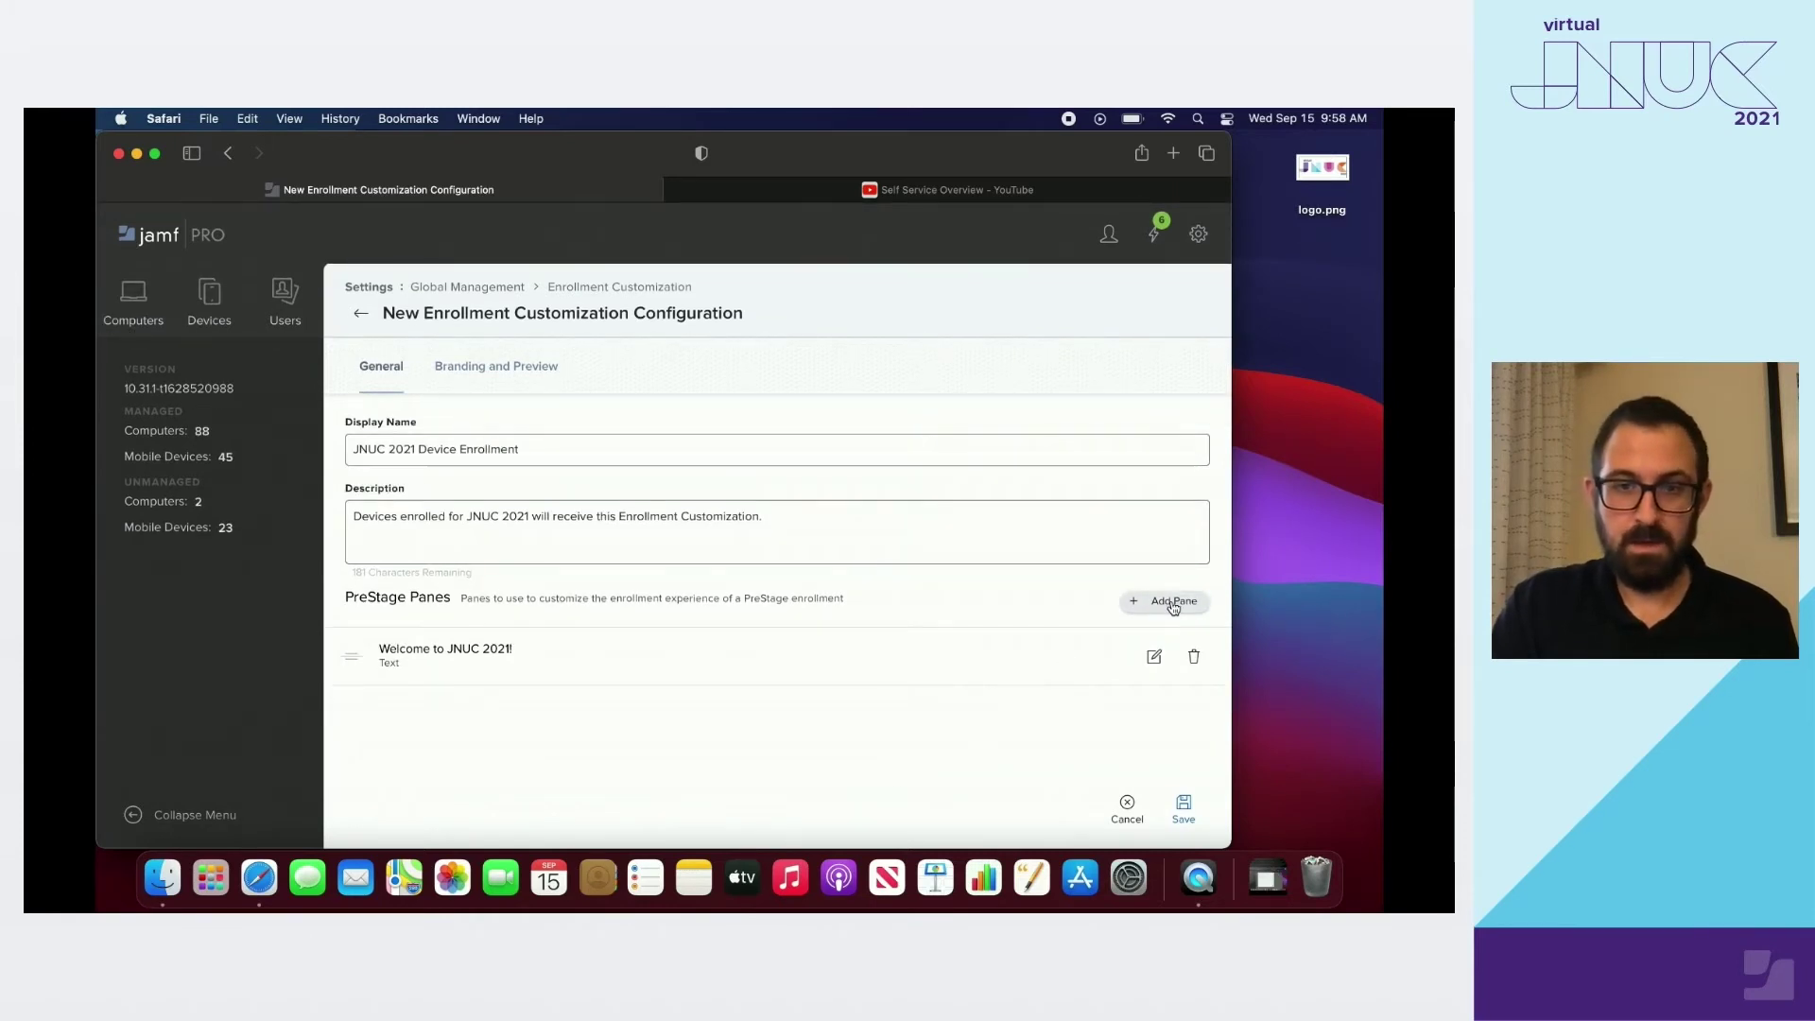
{"action": "left_click", "coordinate": [1173, 602]}
{"action": "type", "text": "Acceptabl"}
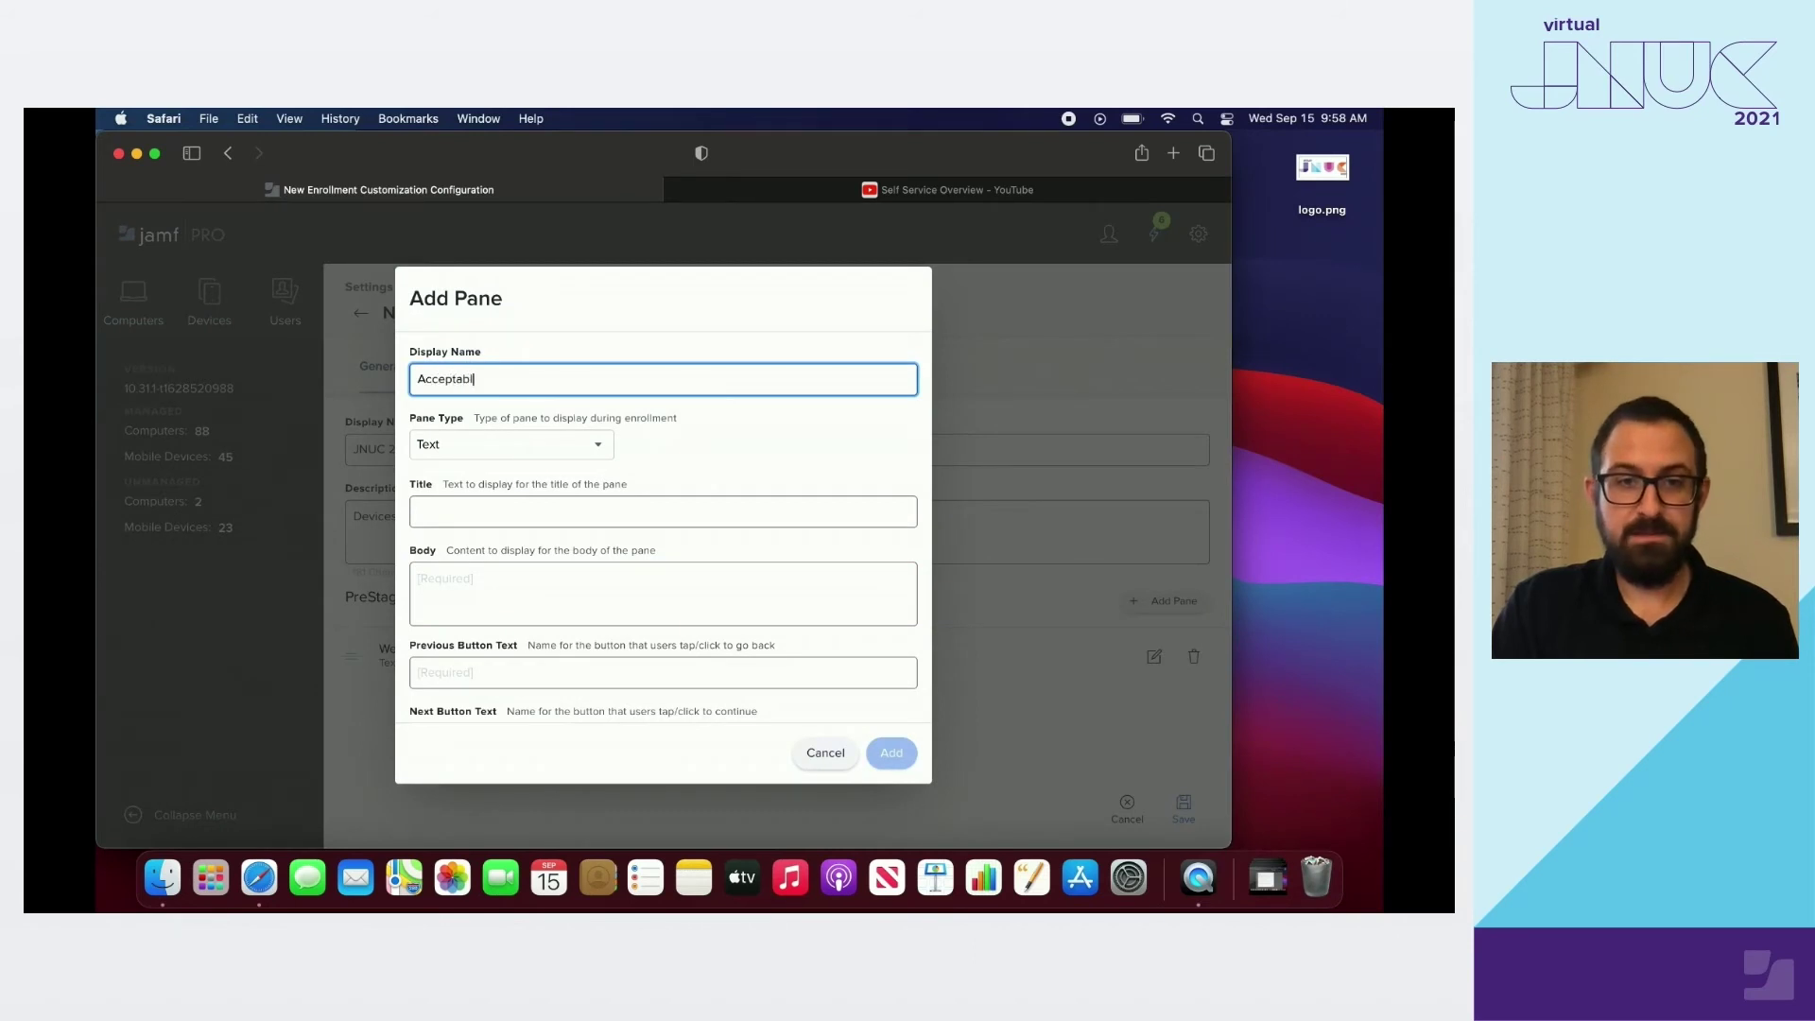
{"action": "type", "text": "e Use Po"}
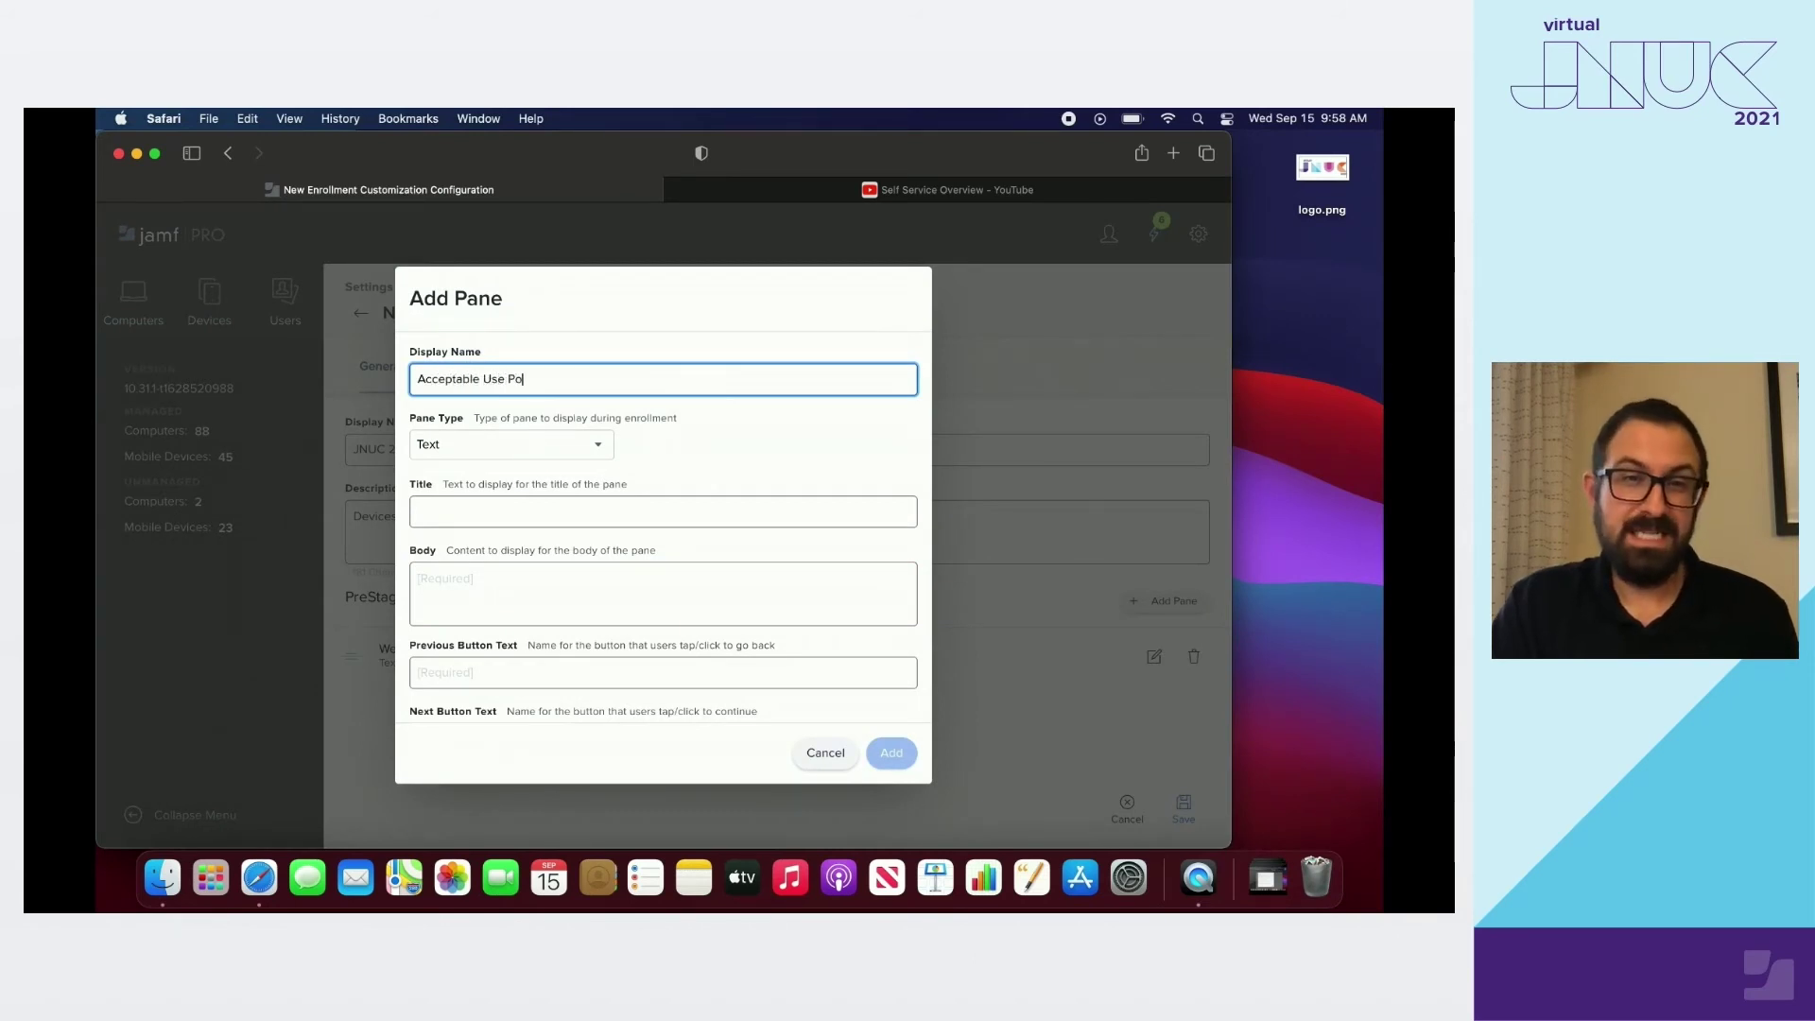
{"action": "type", "text": "licy"}
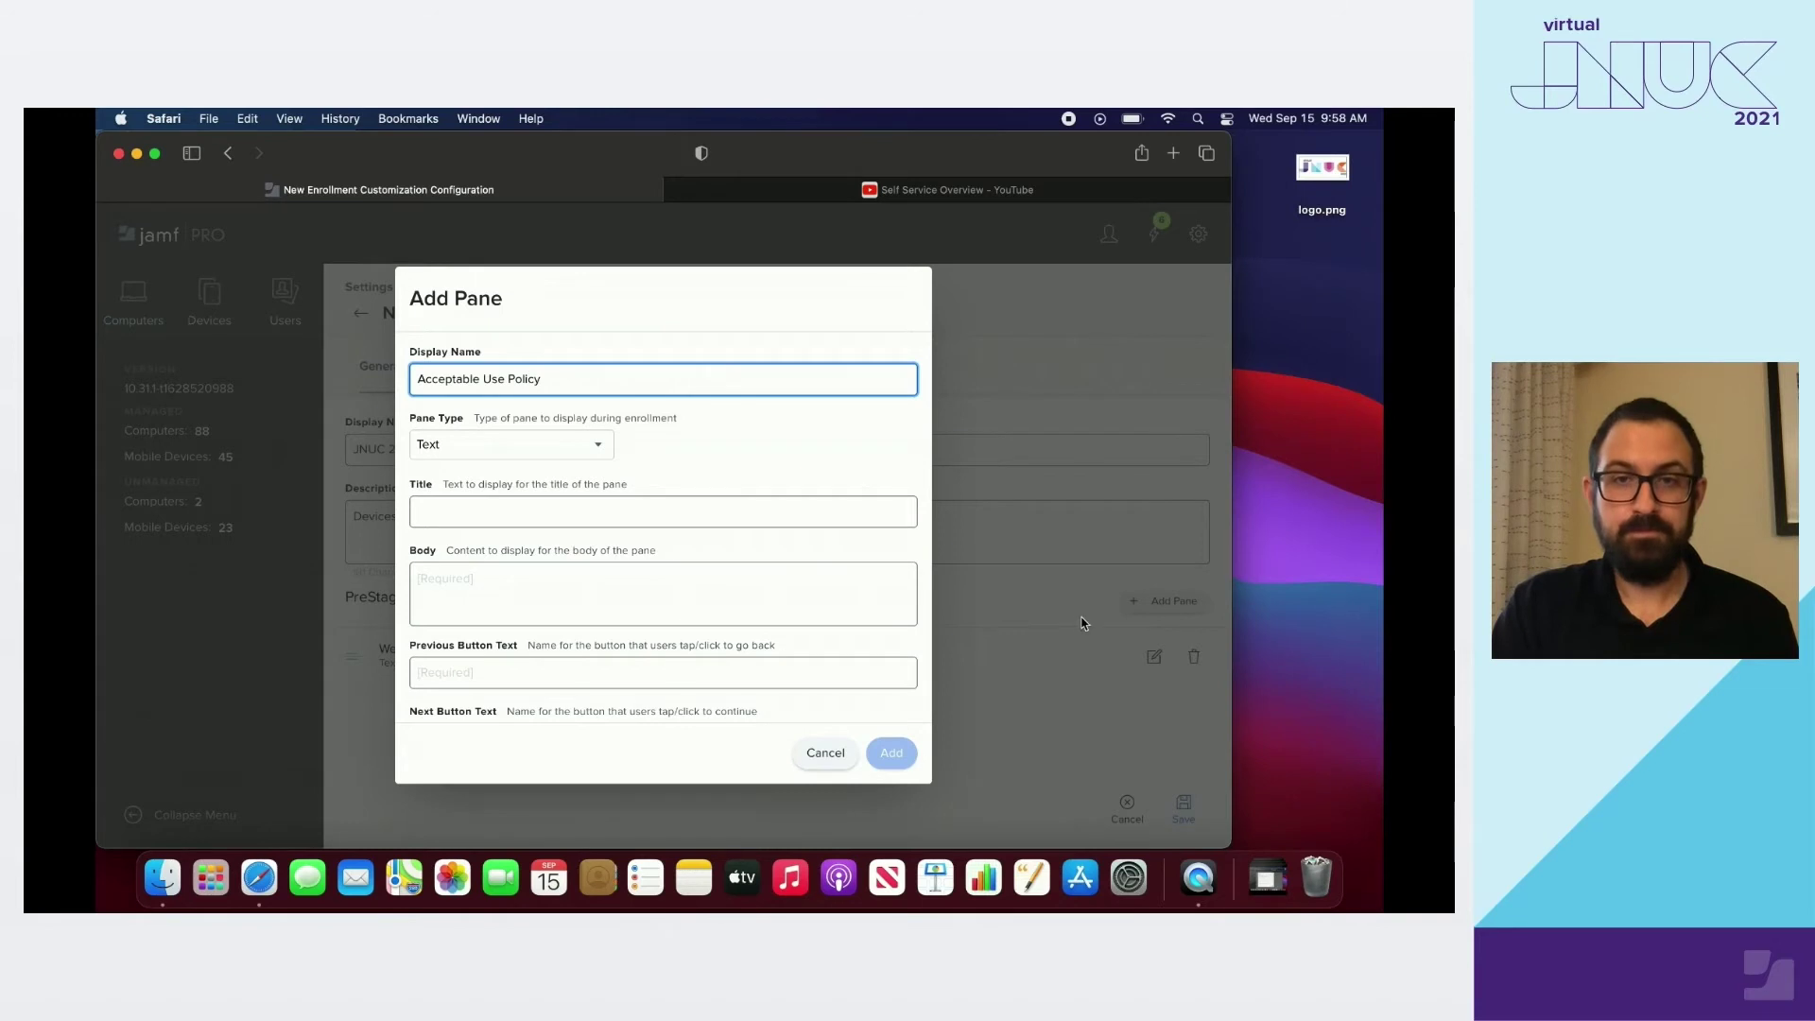
{"action": "left_click", "coordinate": [480, 516]}
{"action": "type", "text": "Acceptable Use Policy"}
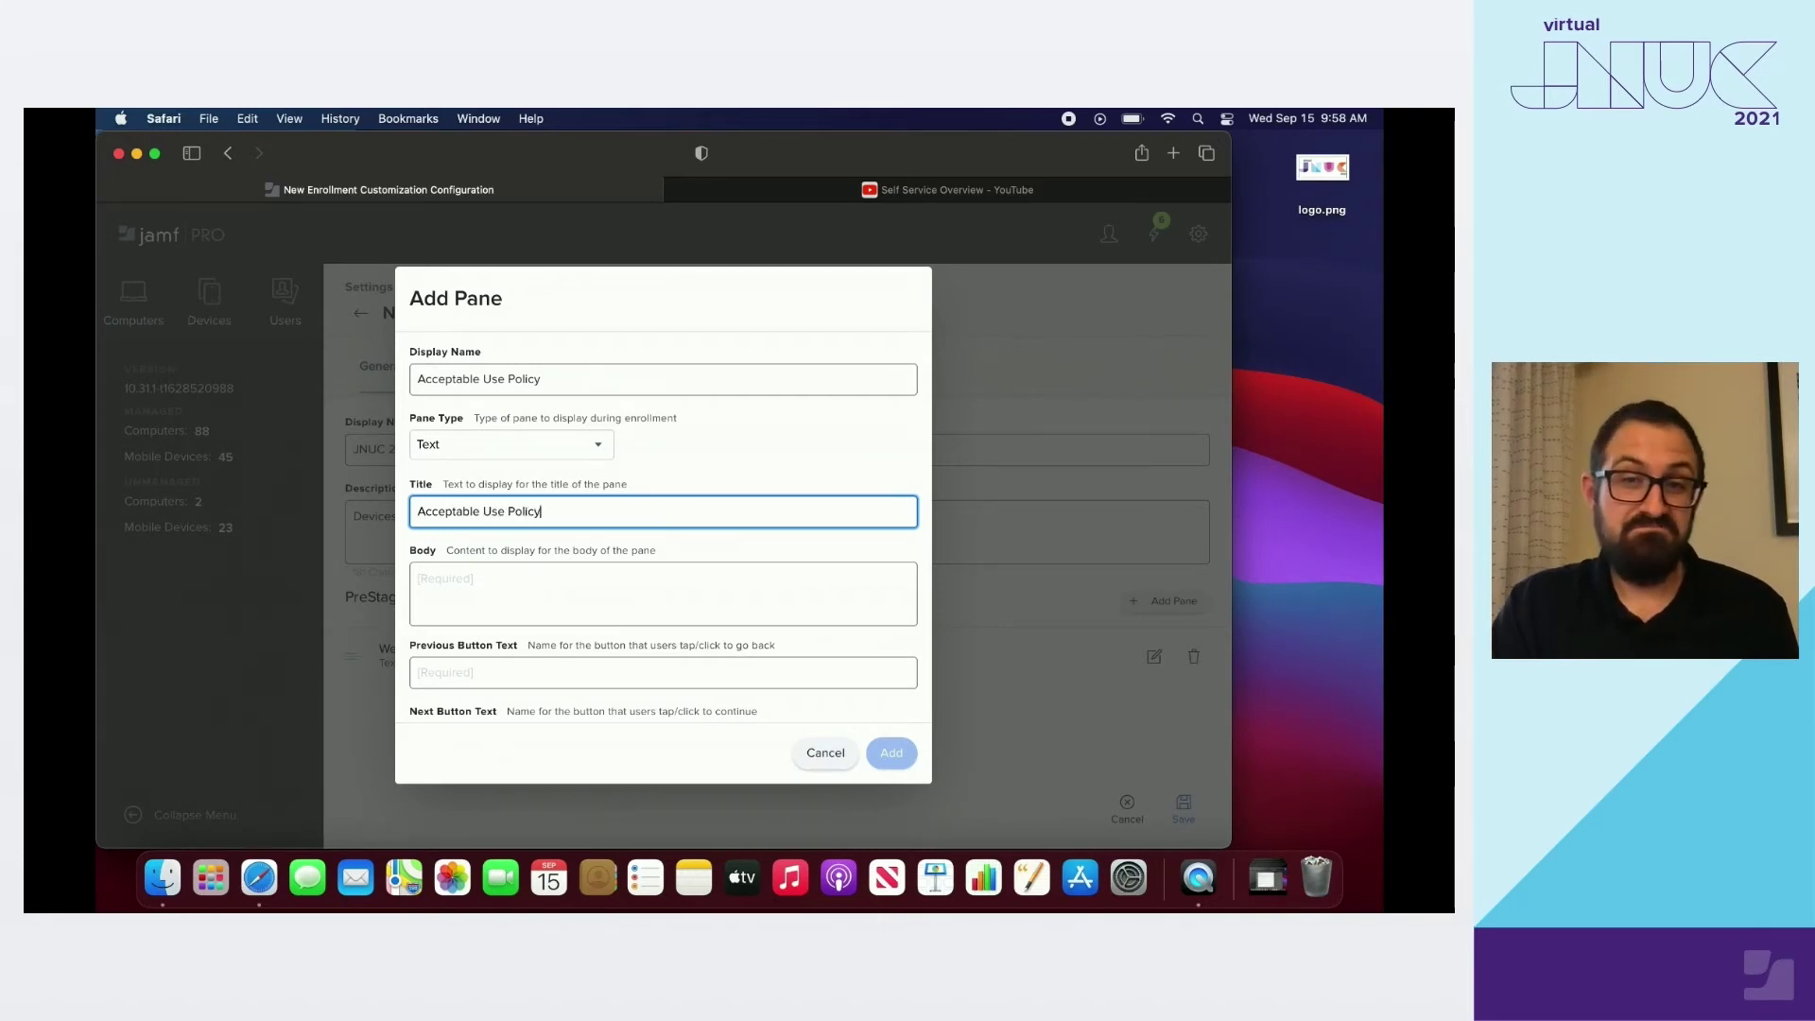
{"action": "left_click", "coordinate": [459, 582]}
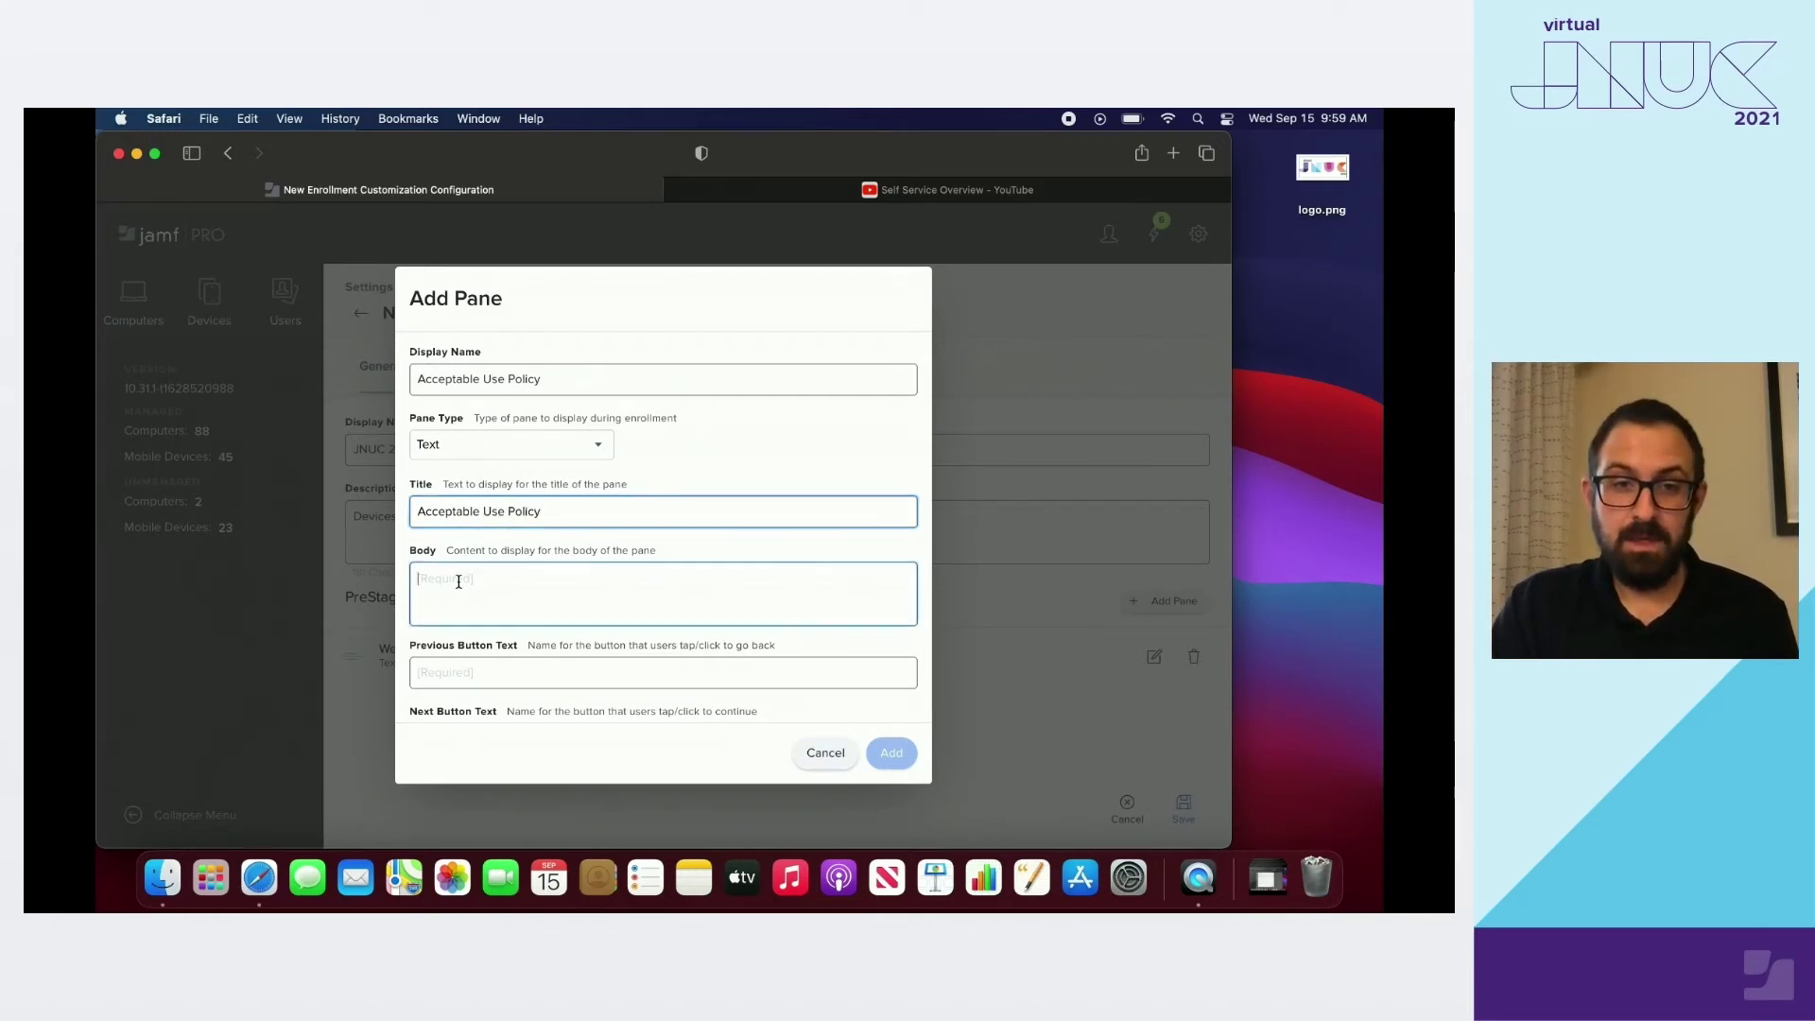
{"action": "type", "text": "Please foll"}
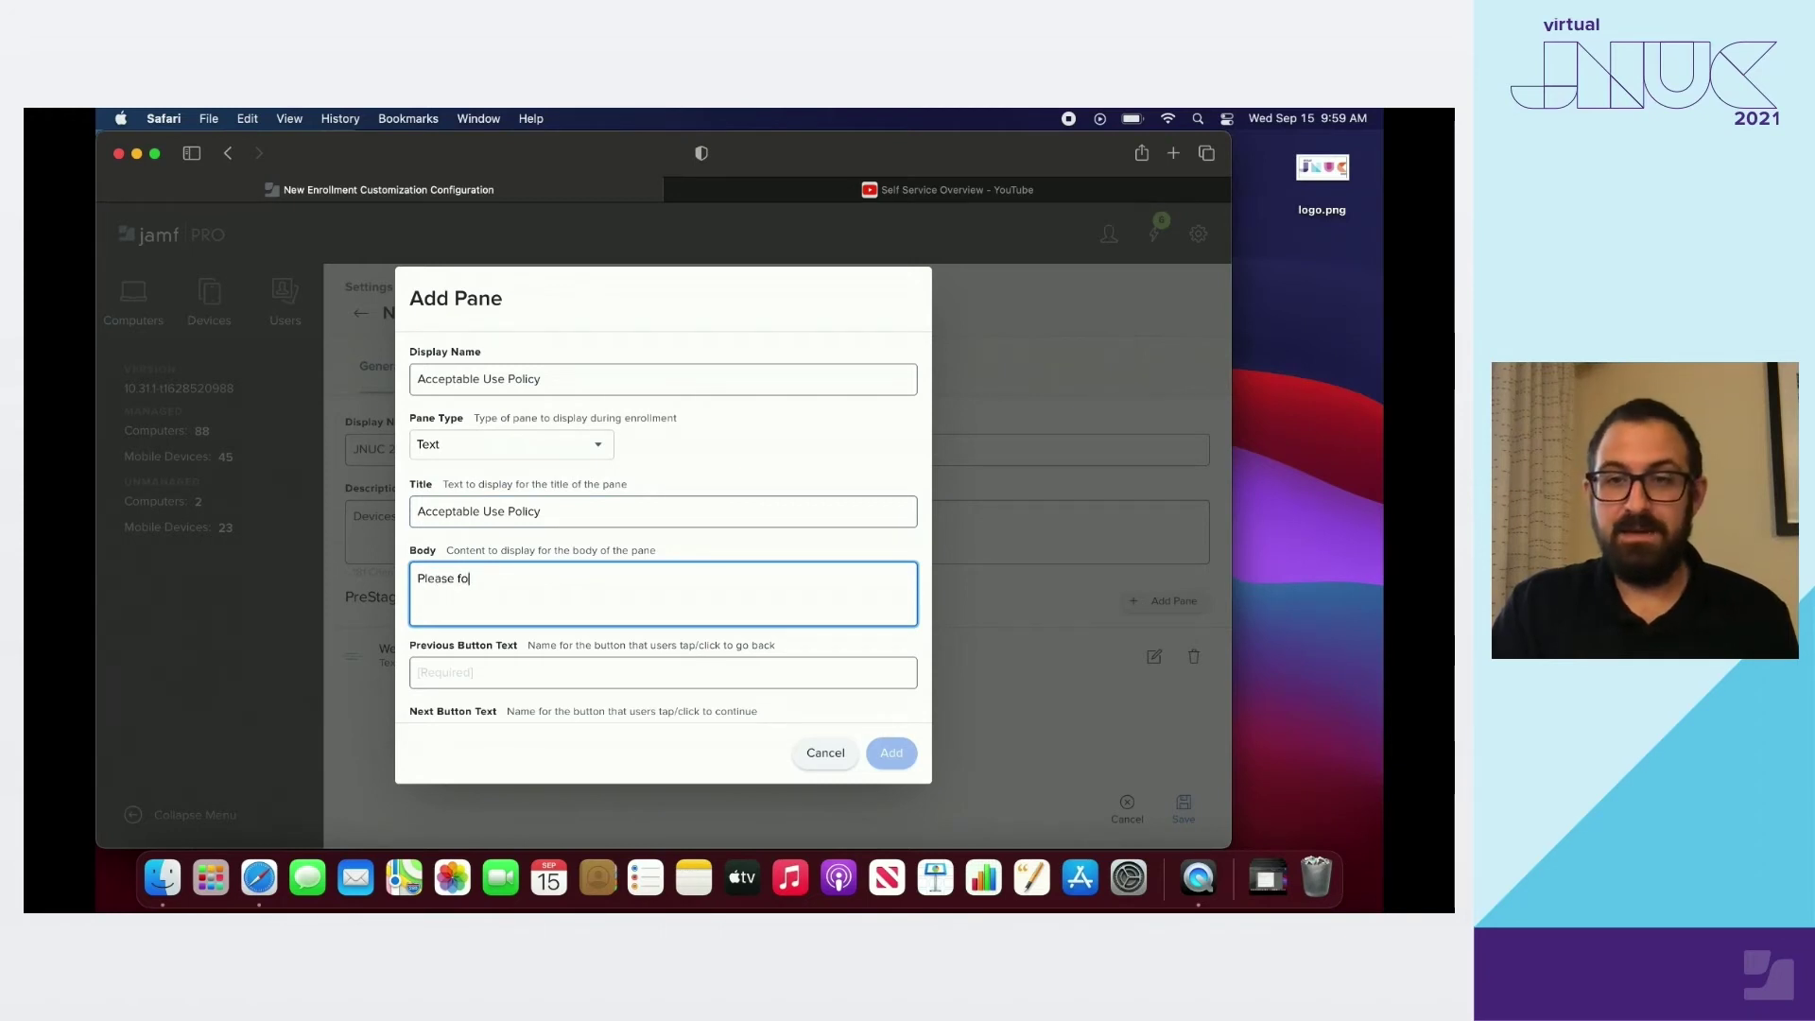
{"action": "type", "text": "ow the bel"}
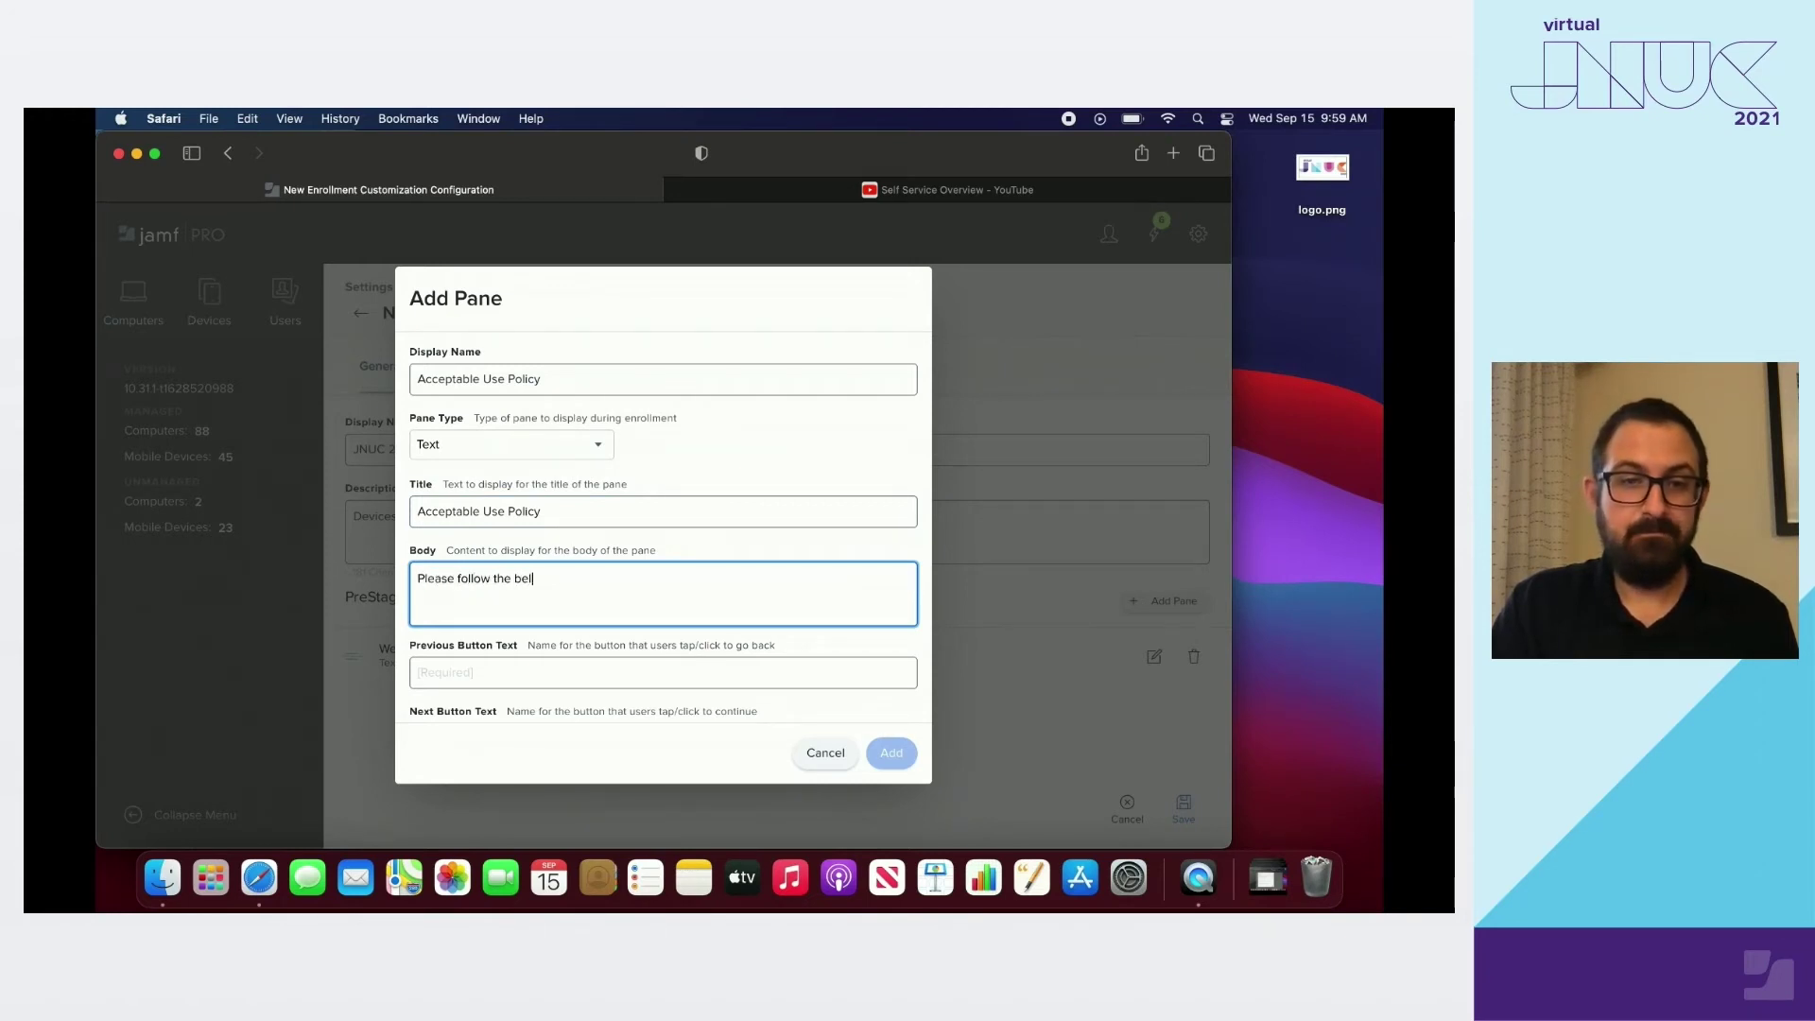
{"action": "type", "text": "ow link to re"}
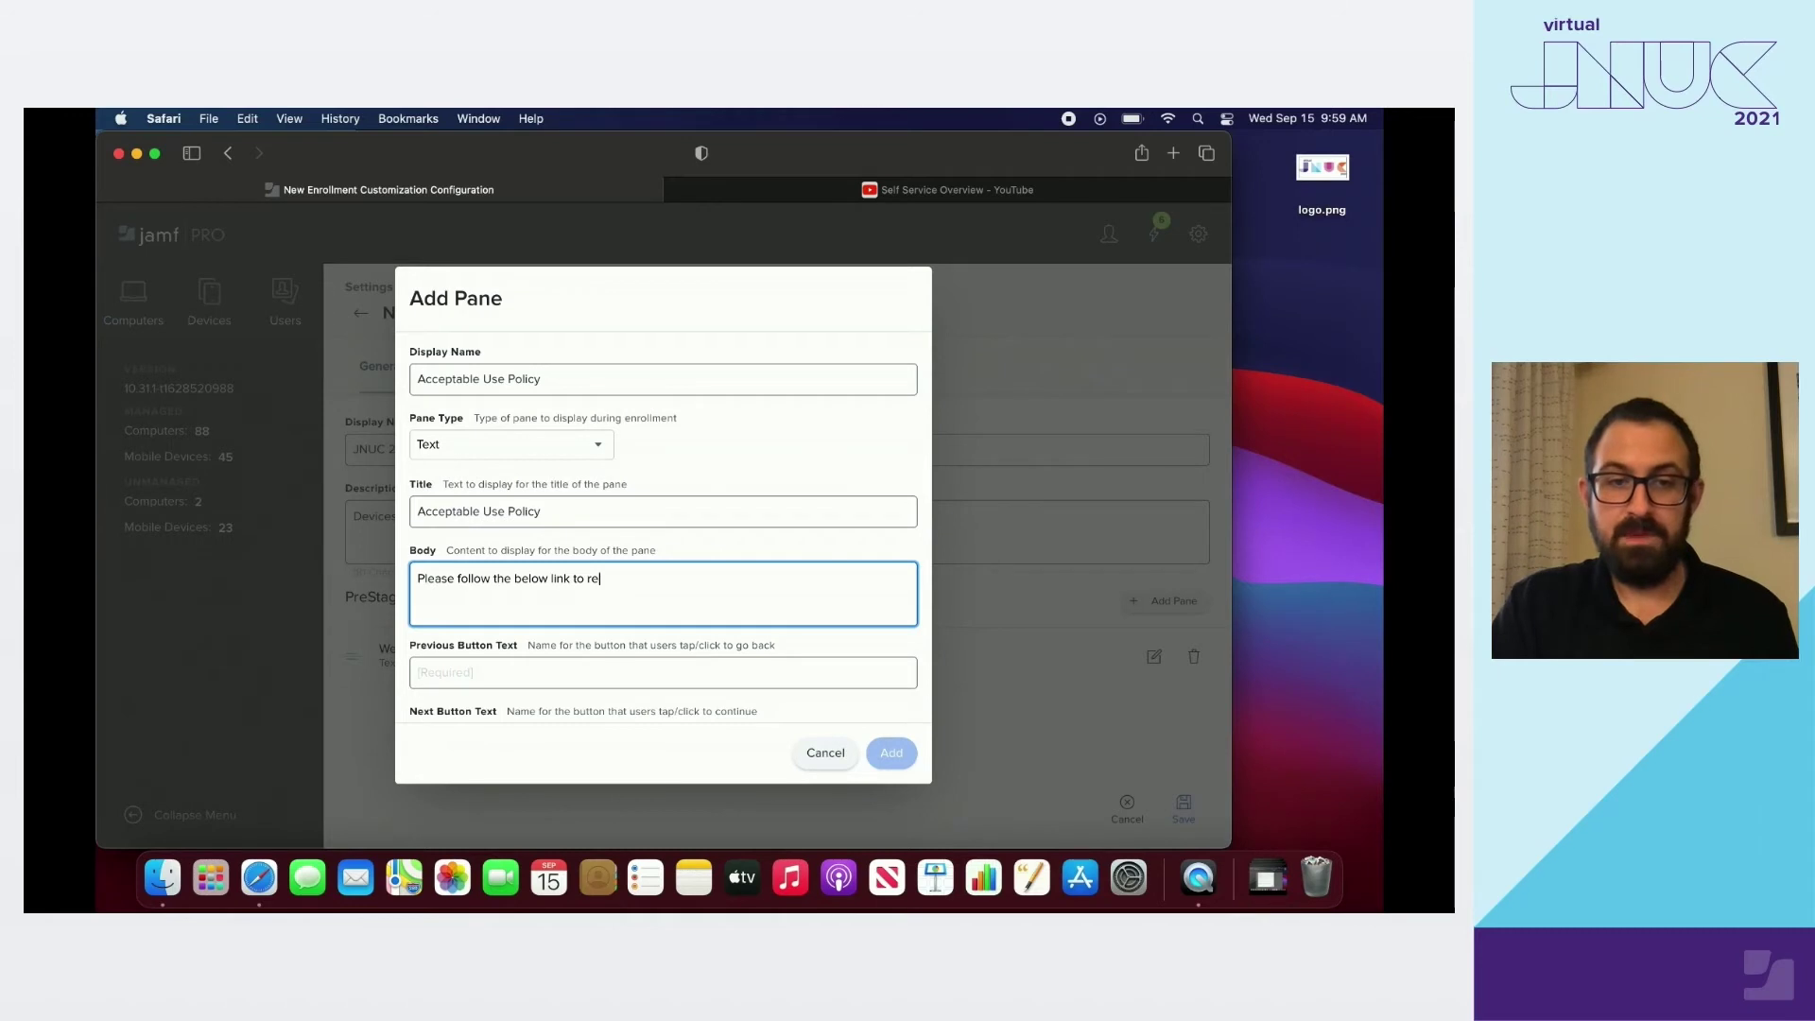
{"action": "type", "text": "view out Acc"}
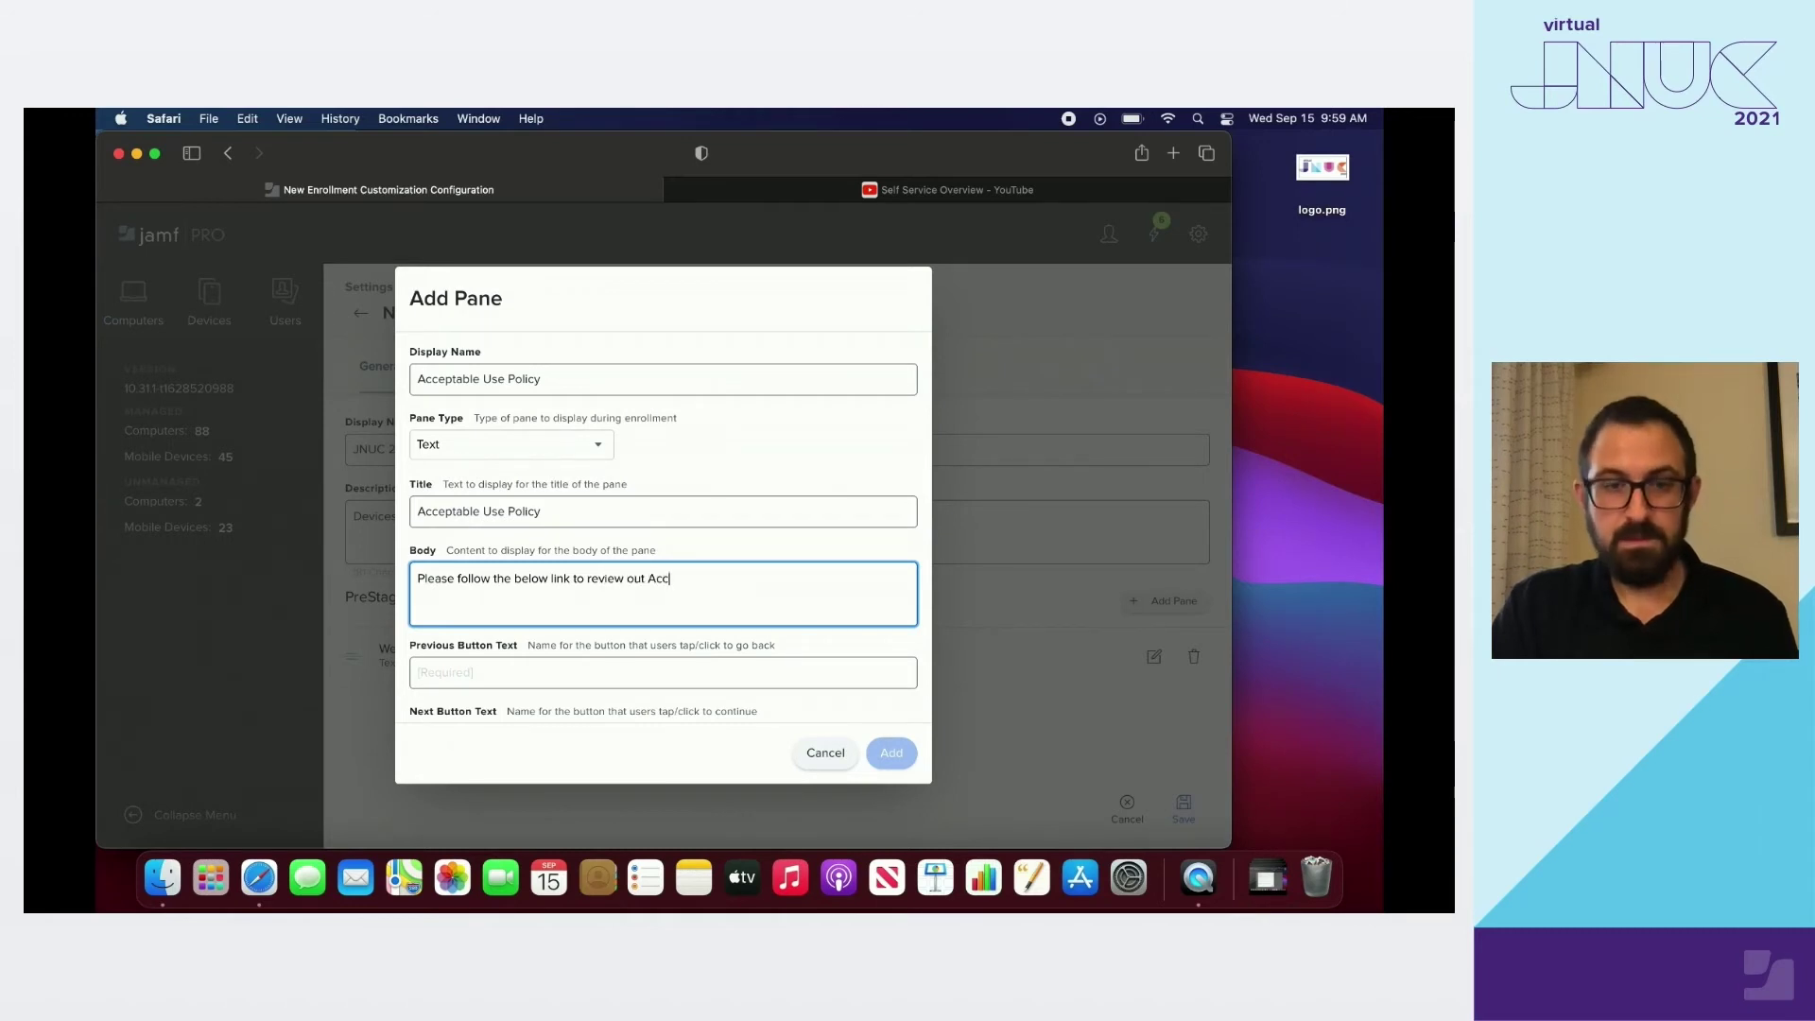
{"action": "type", "text": "eptable Use policy. "}
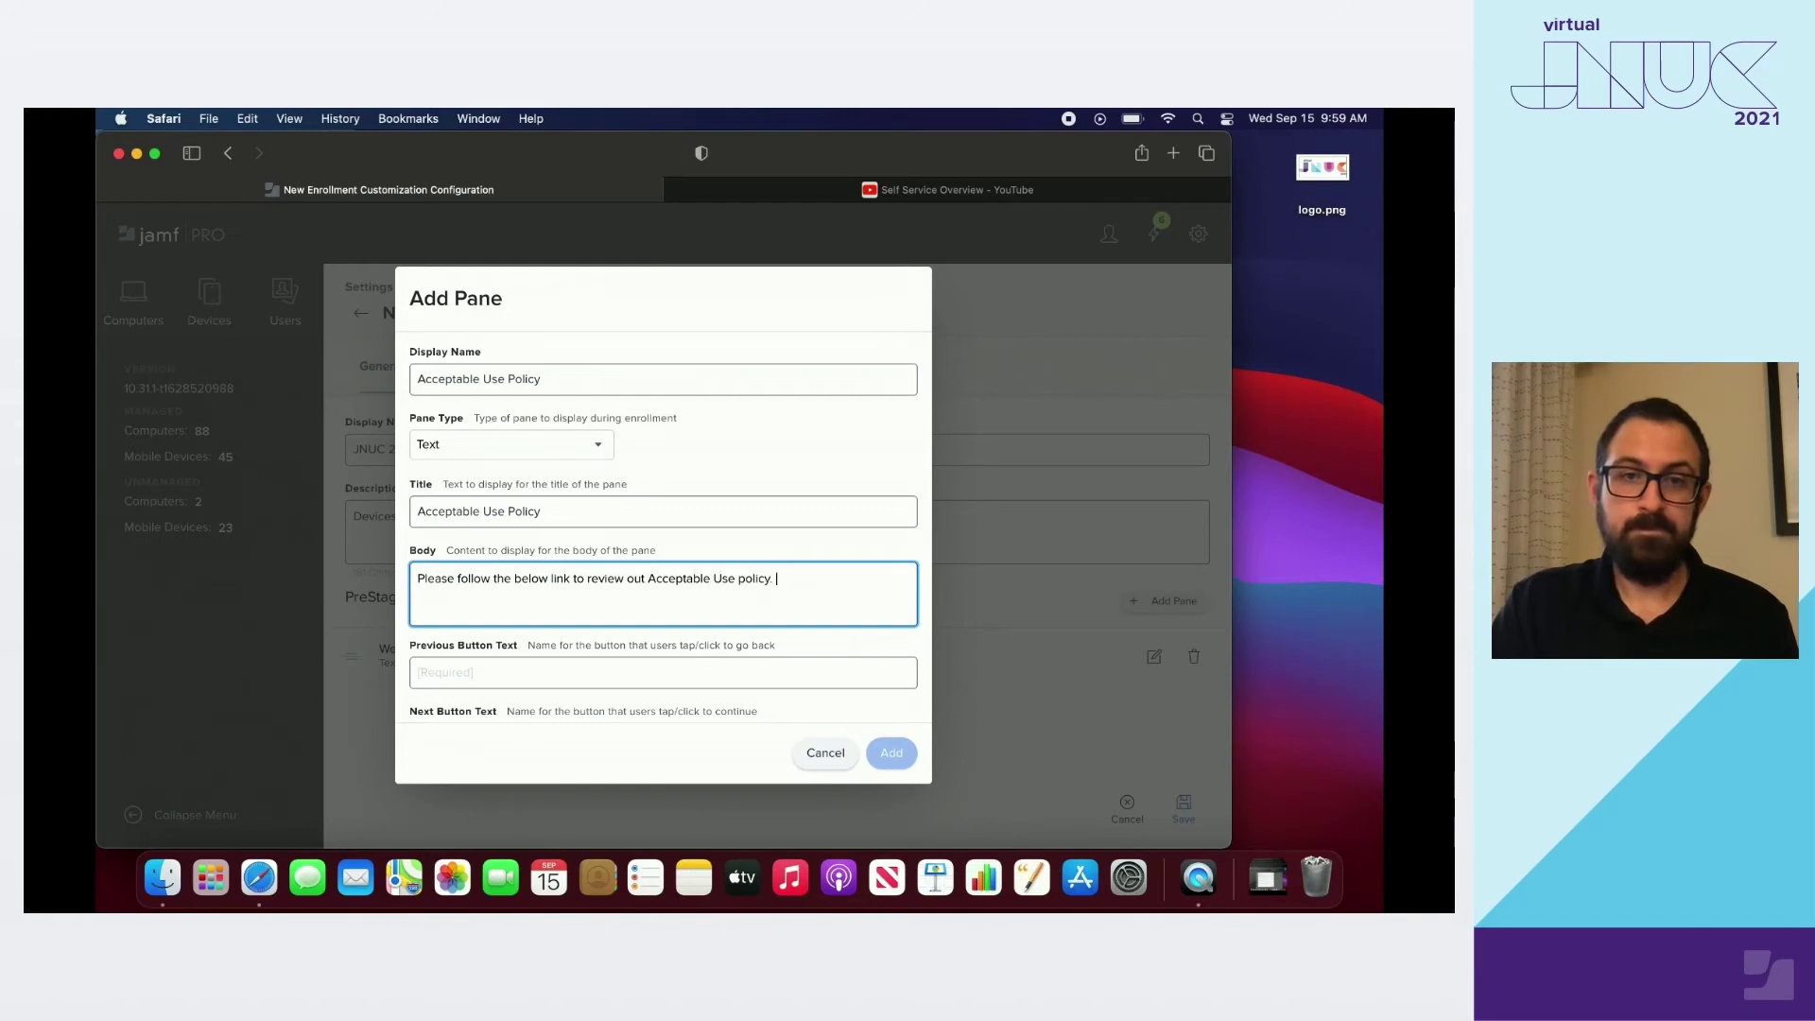
{"action": "type", "text": "Hitting "}
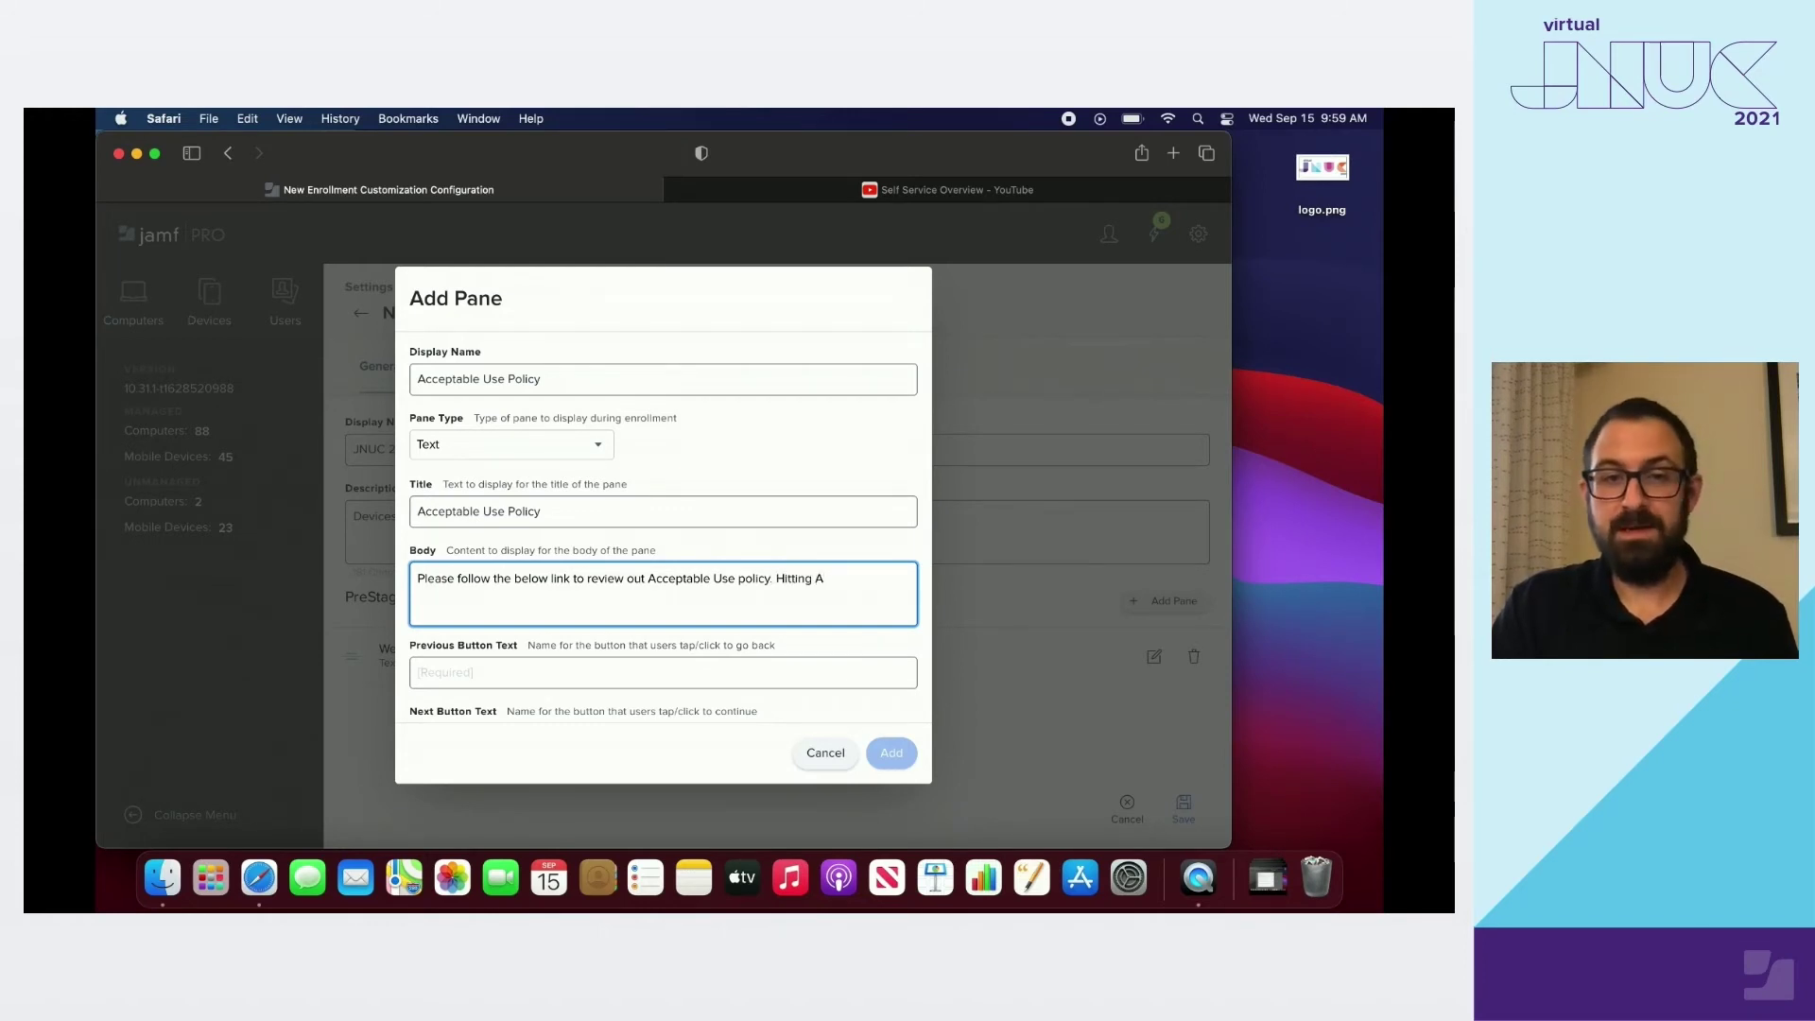
{"action": "type", "text": "Agree at the bottom confirms that you"}
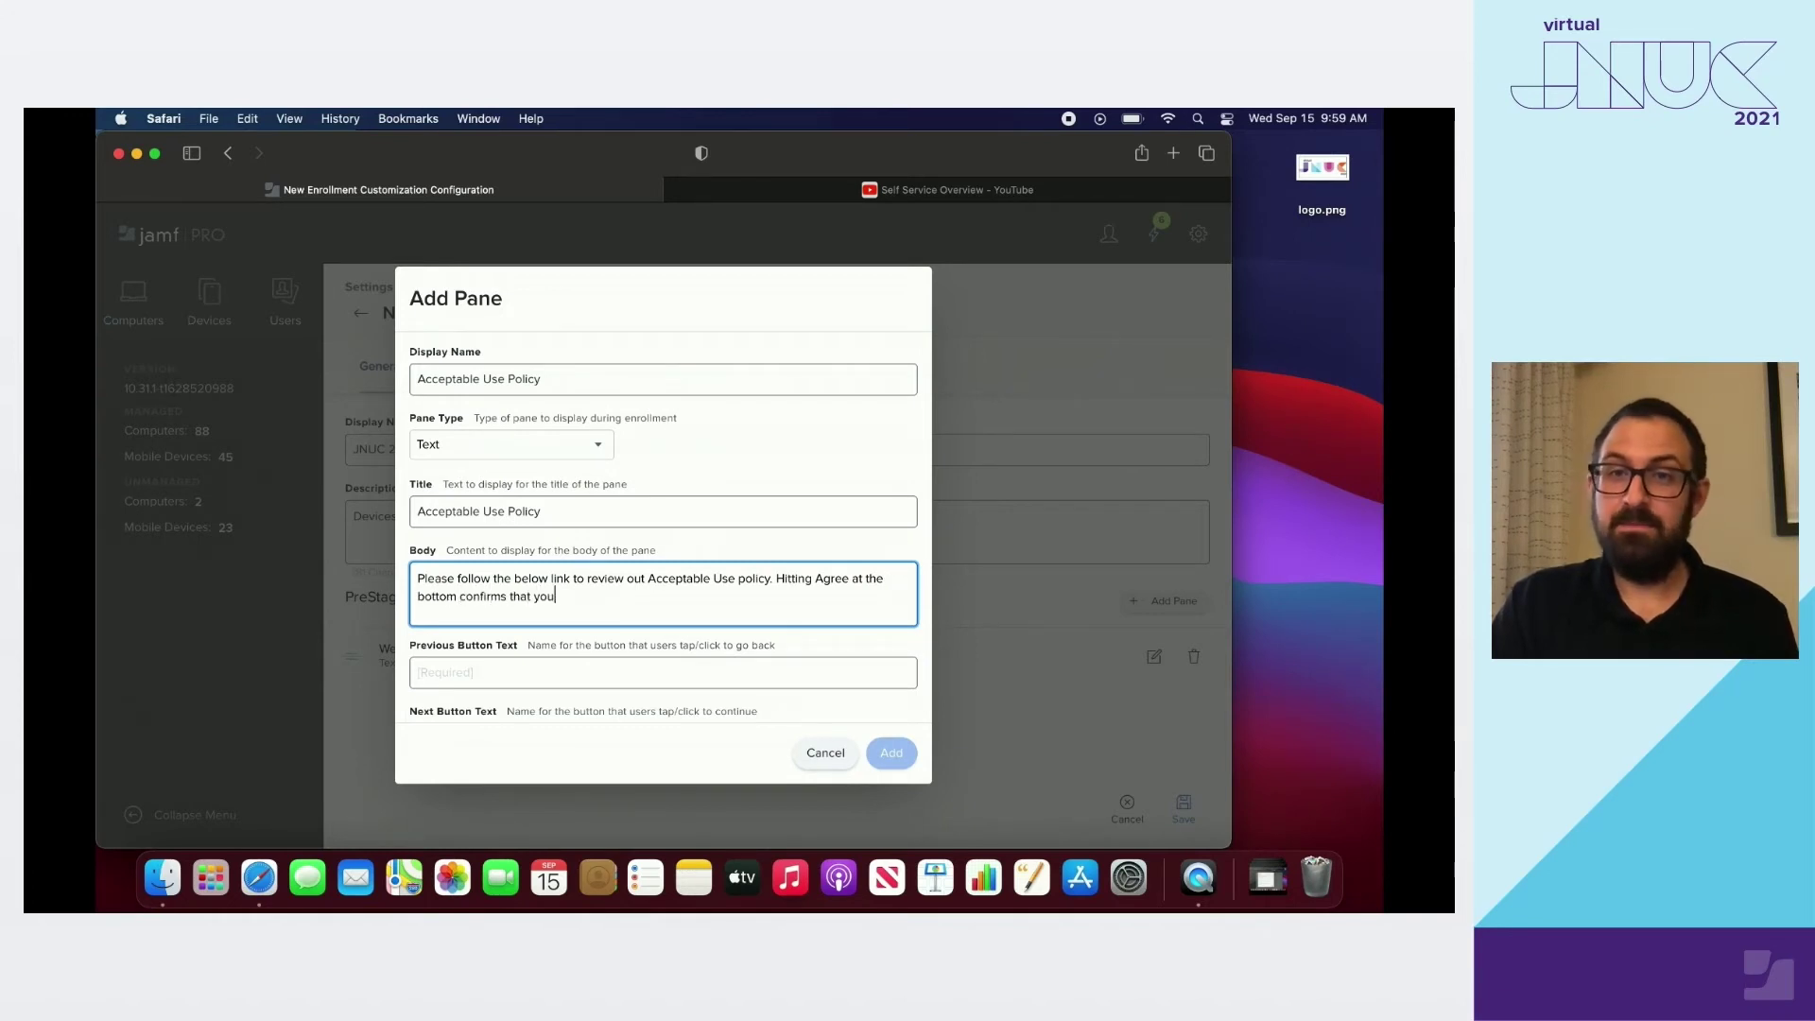
{"action": "type", "text": "'ve read this!"}
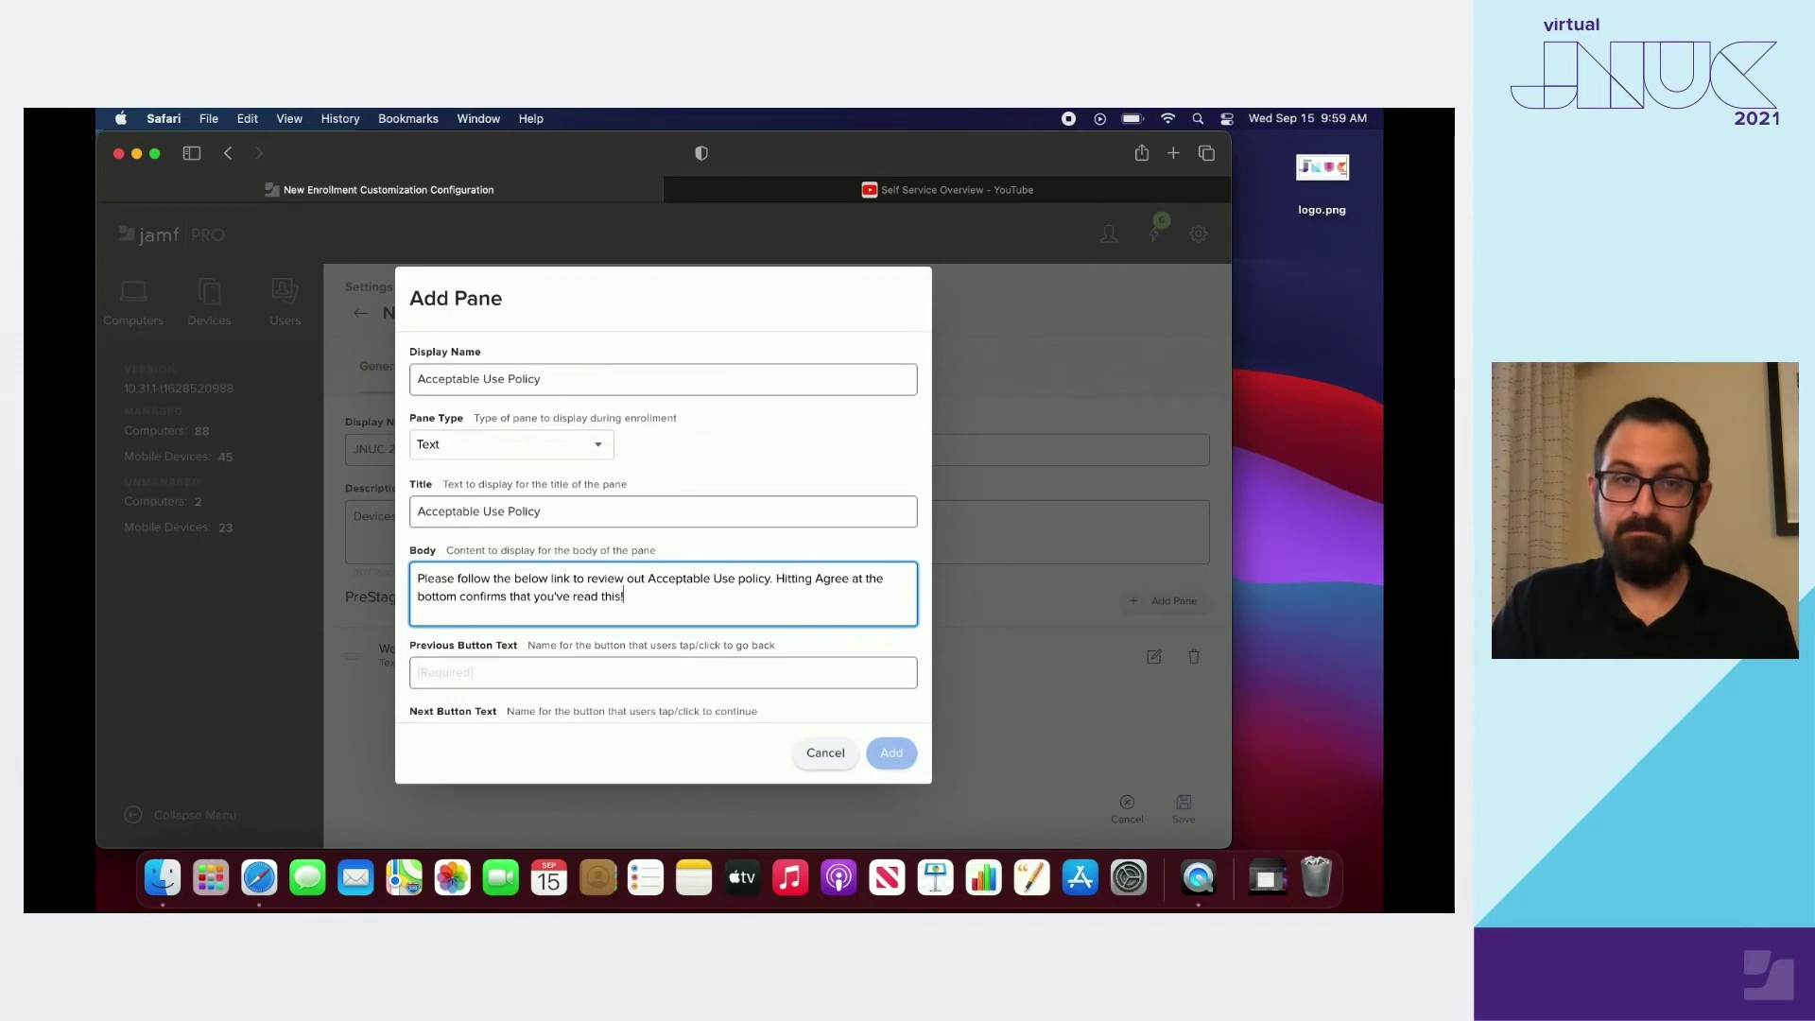
{"action": "key", "text": "Return"}
{"action": "key", "text": "Return"}
{"action": "type", "text": "http"}
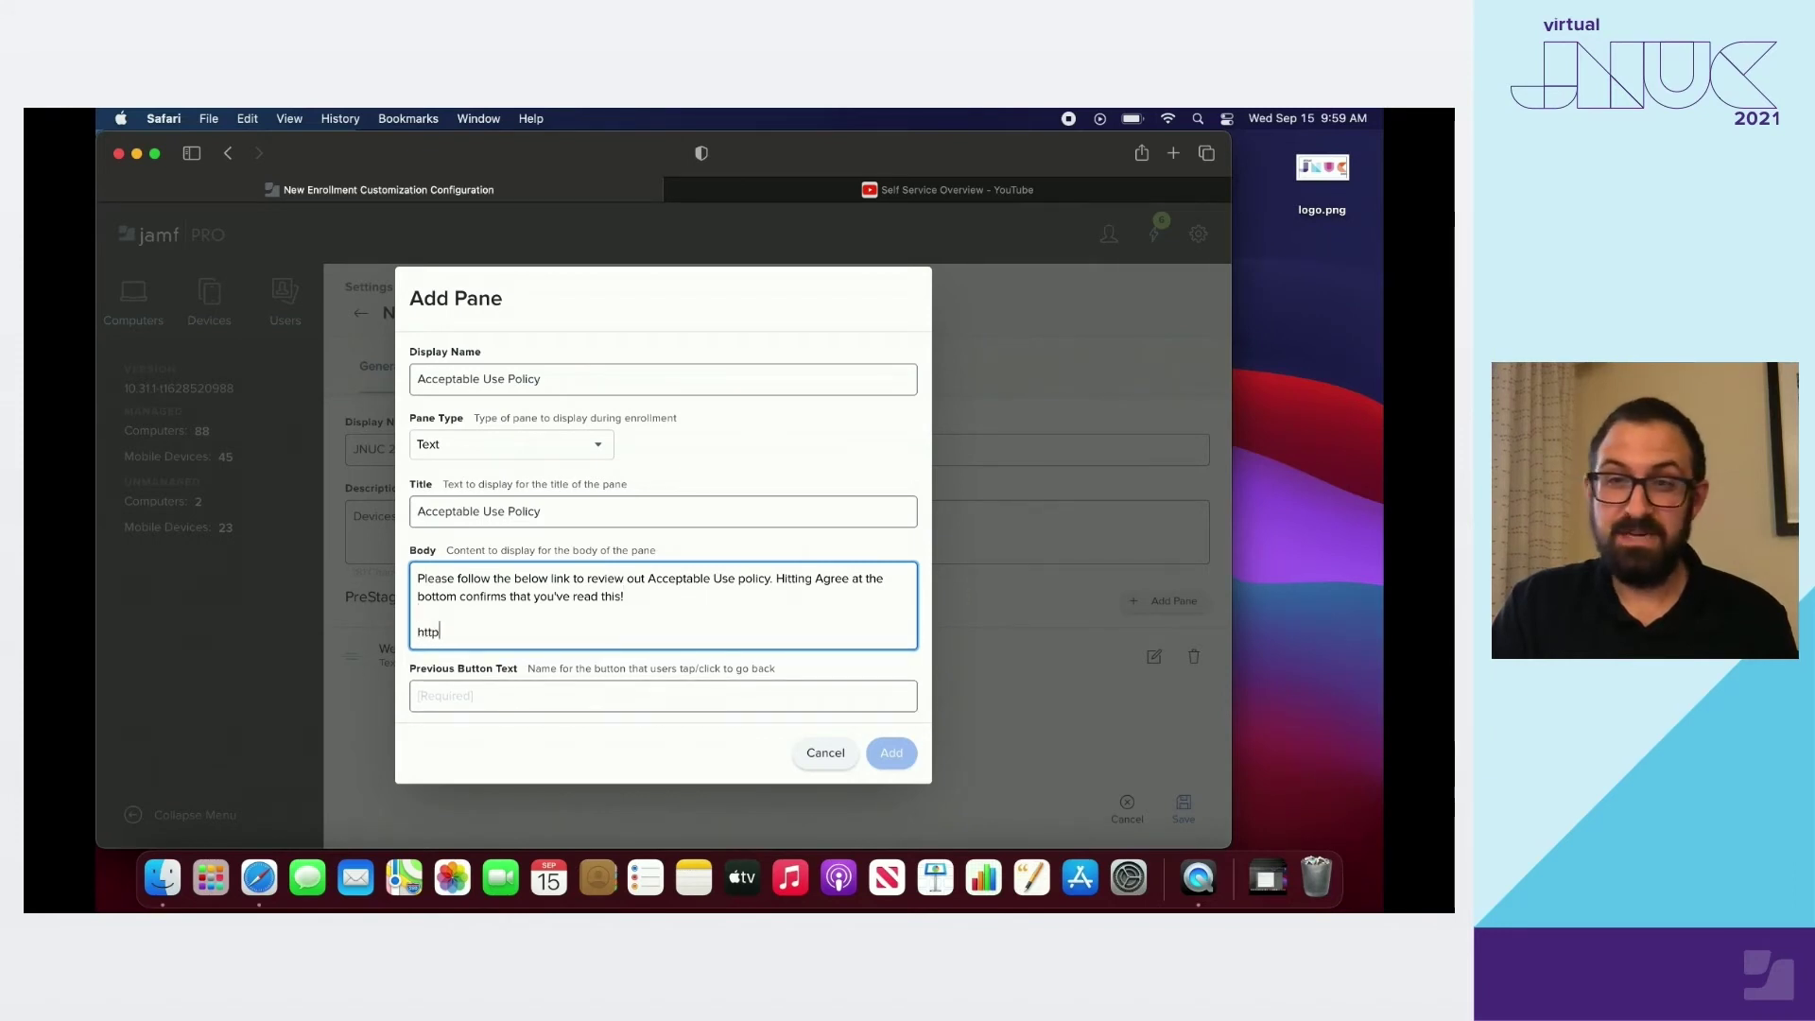
{"action": "type", "text": "s://jamf"}
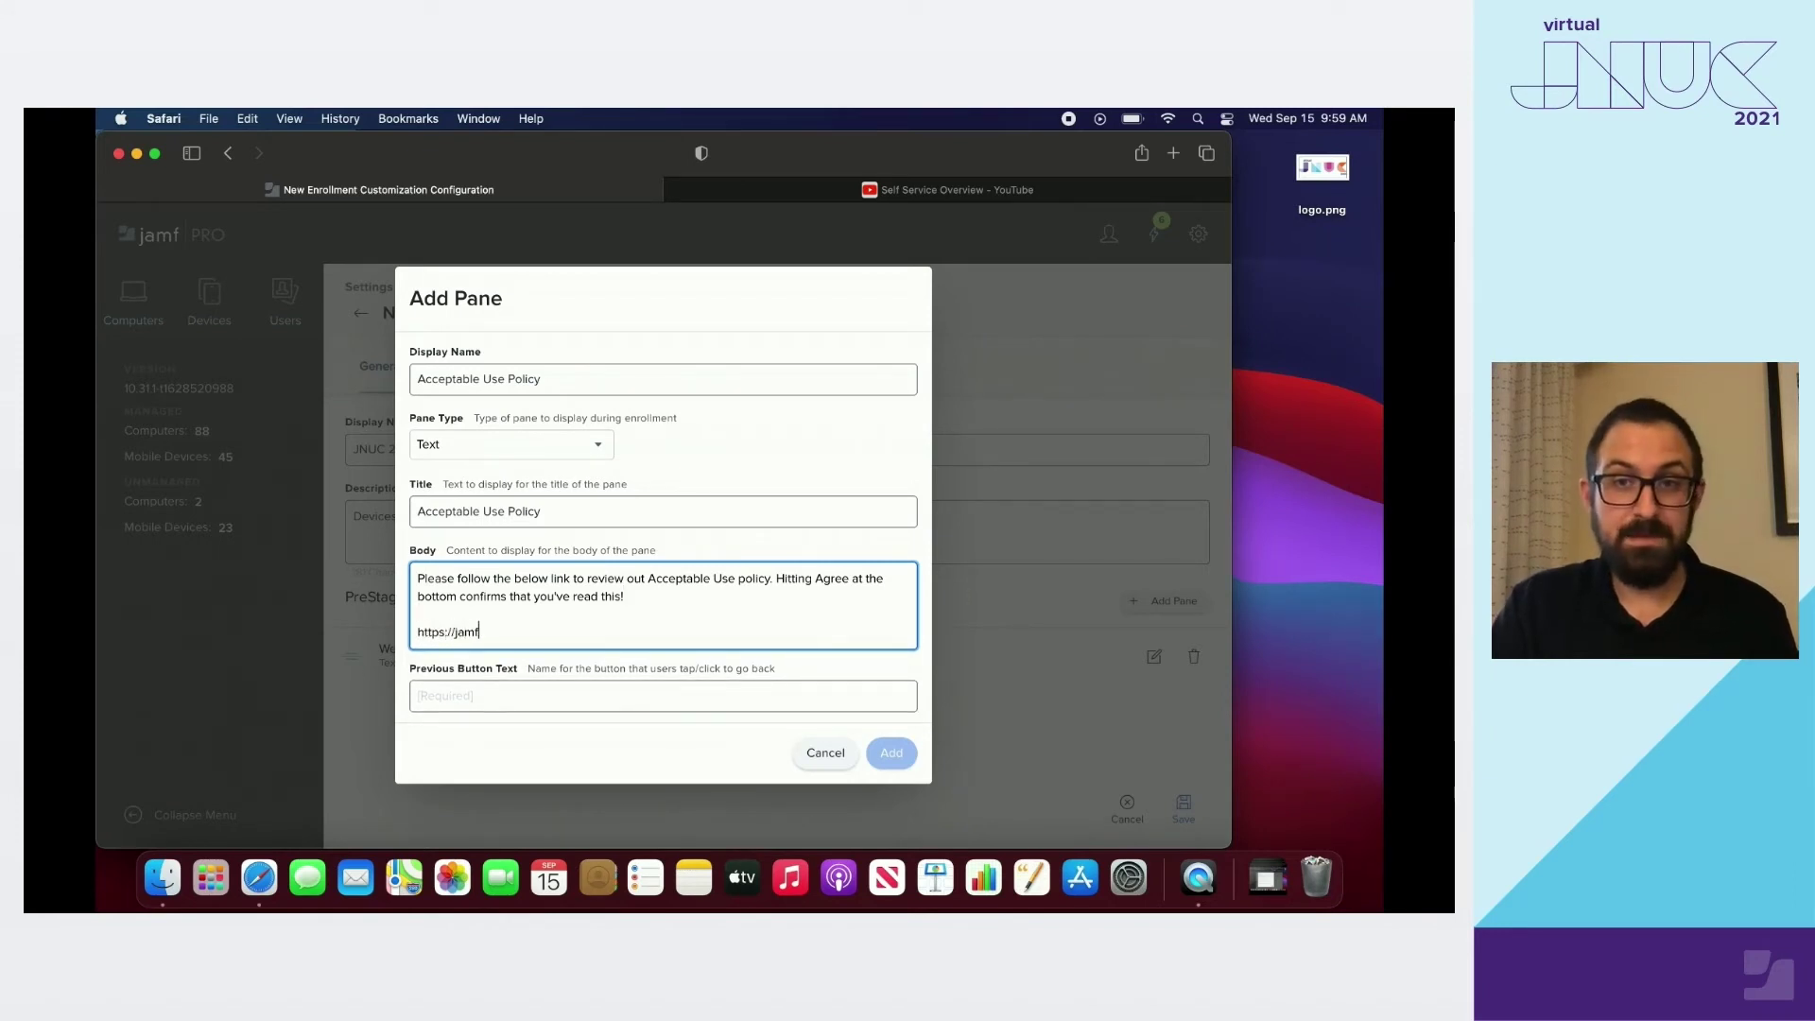
{"action": "type", "text": ".it/Acce"}
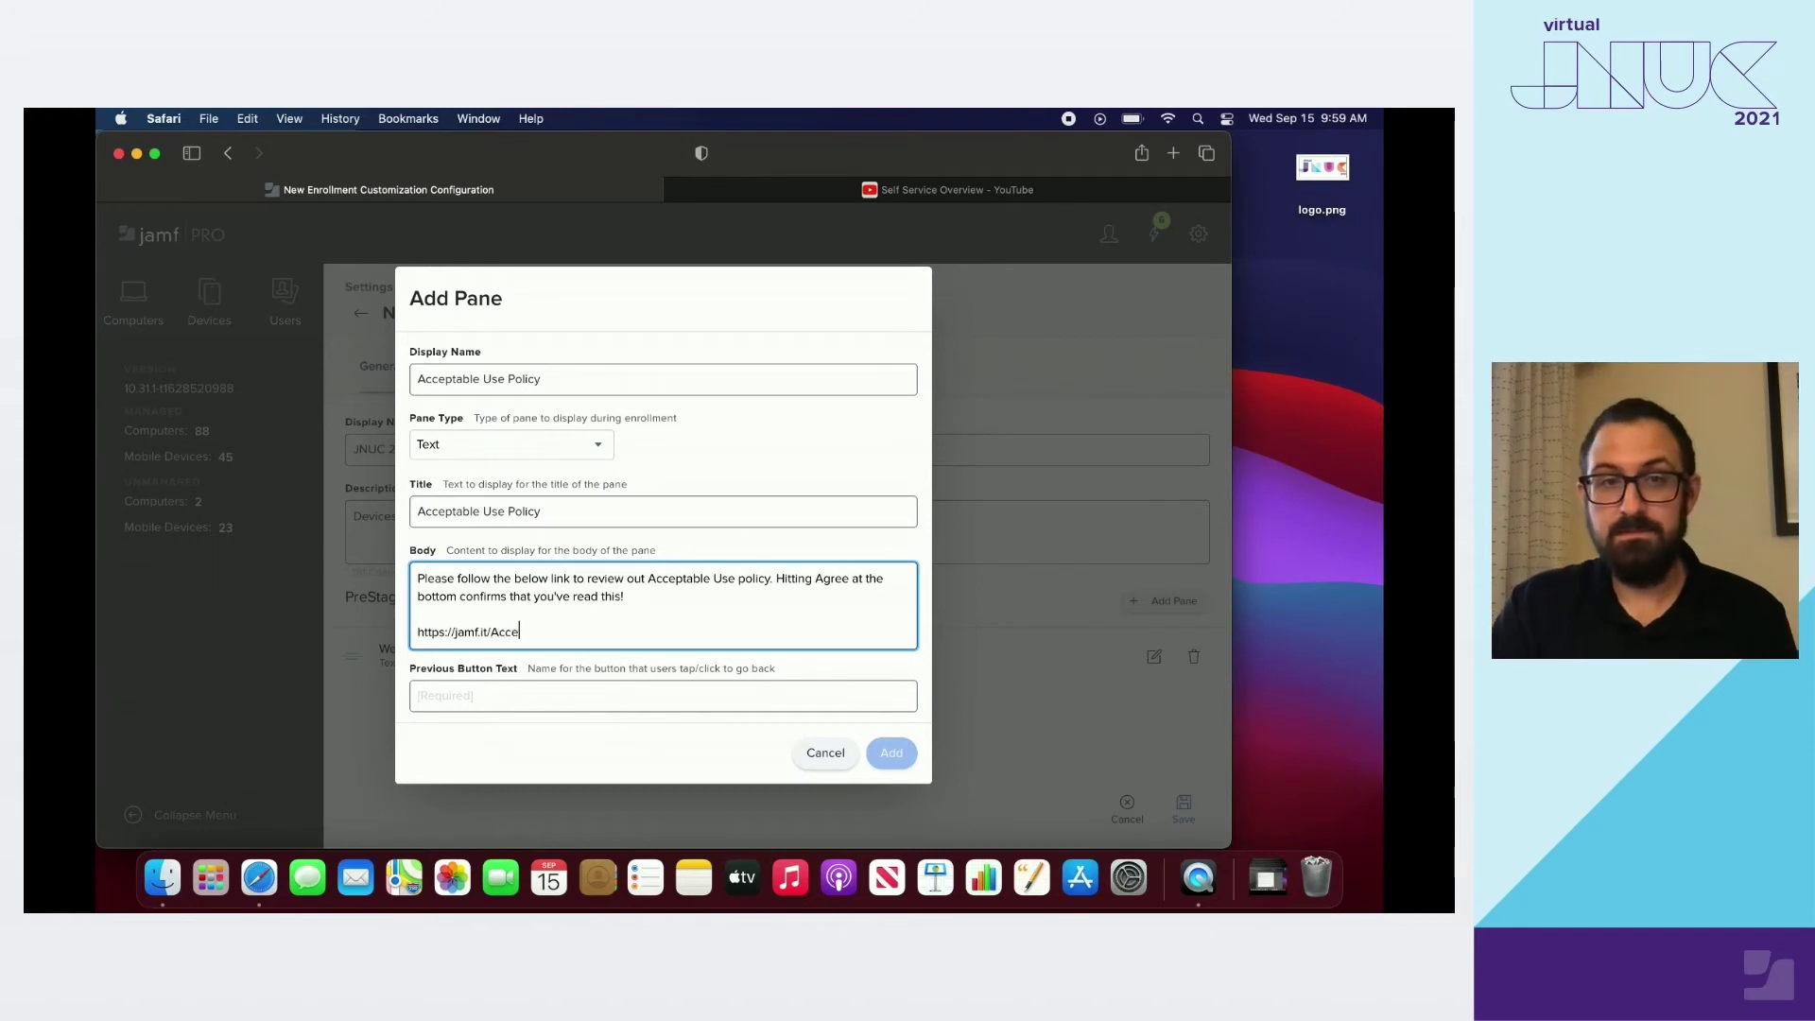
{"action": "type", "text": "ptableUseJNUC"}
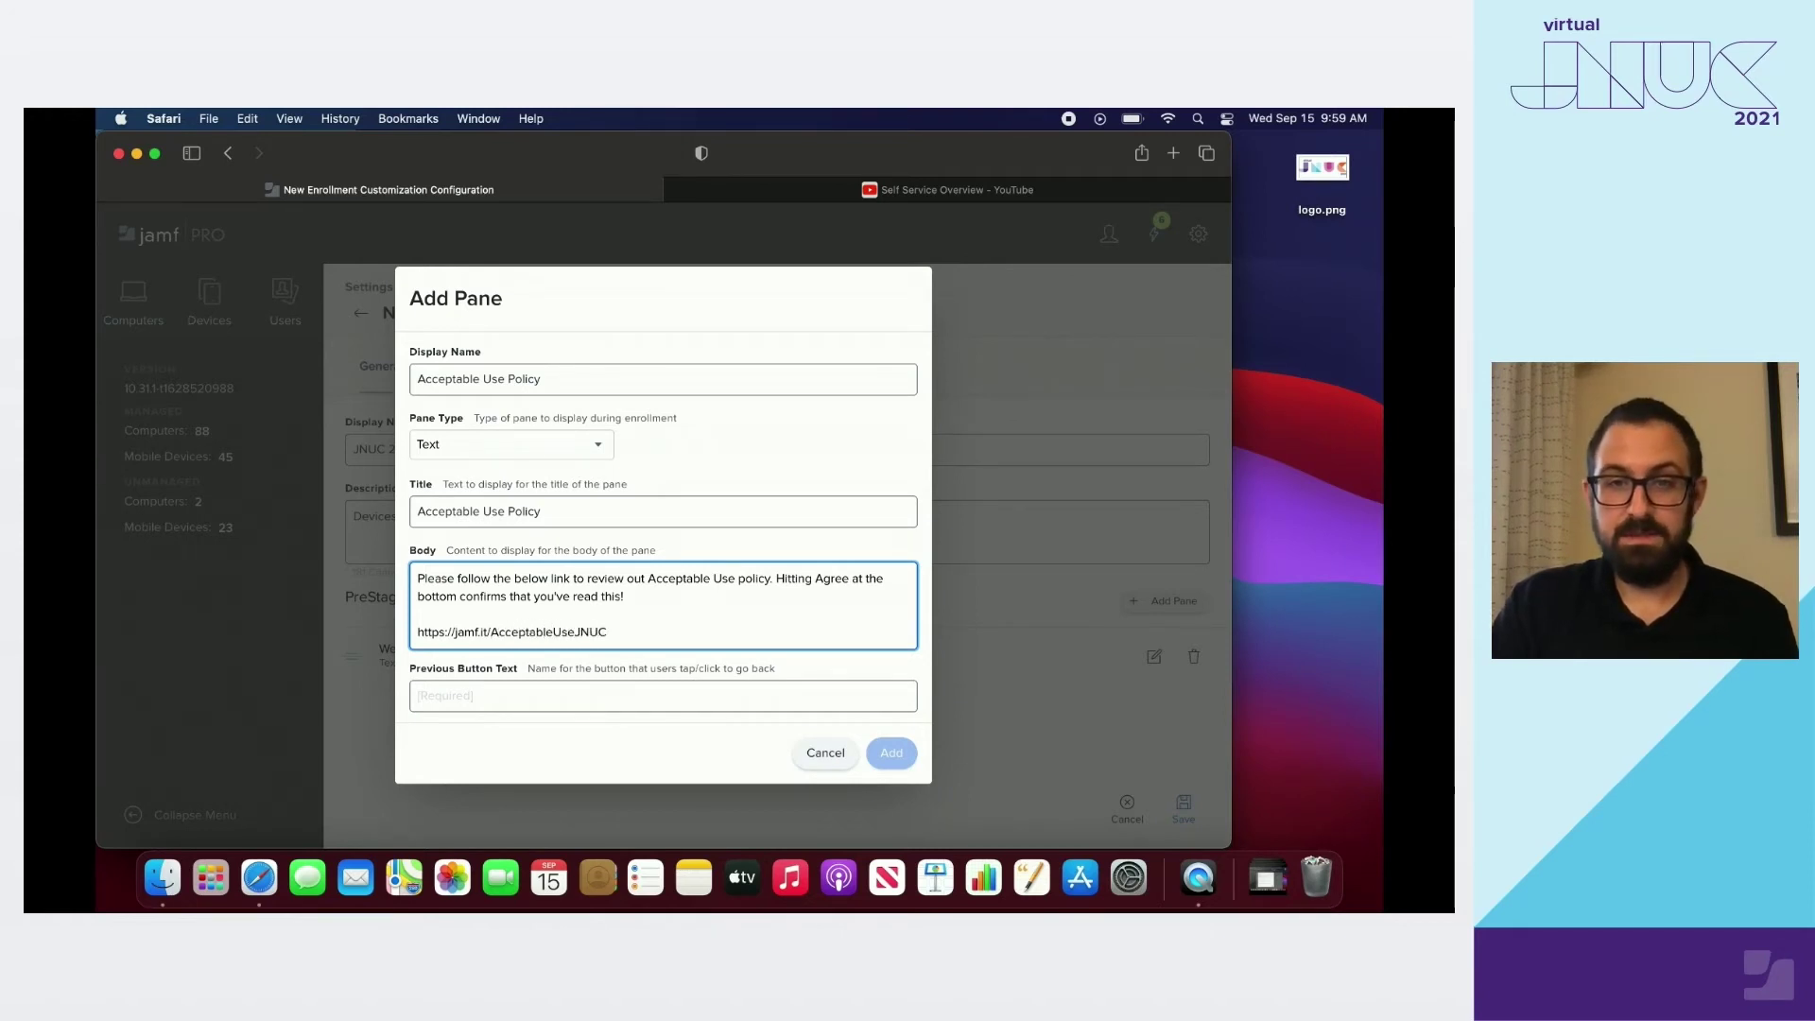
Label the policy pane's buttons Back and Agree and add it
{"action": "scroll", "coordinate": [662, 529], "scroll_direction": "down", "scroll_amount": 3}
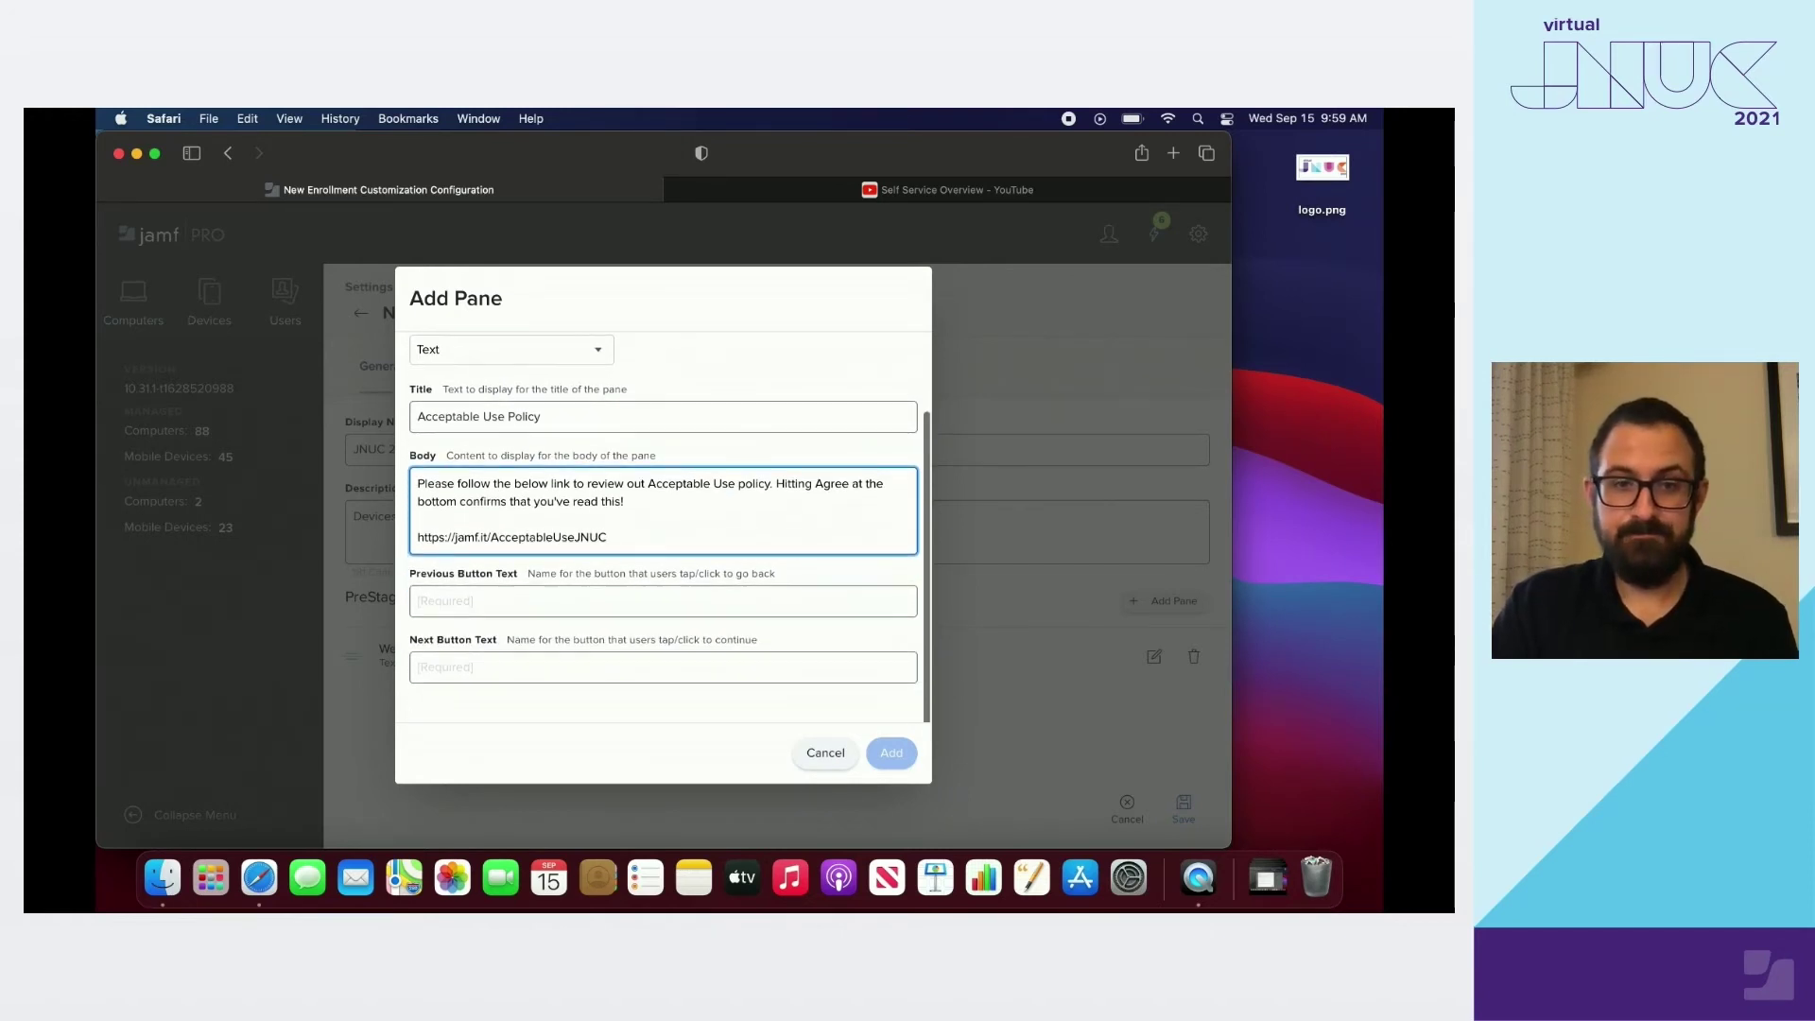
{"action": "left_click", "coordinate": [421, 599]}
{"action": "type", "text": "Back"}
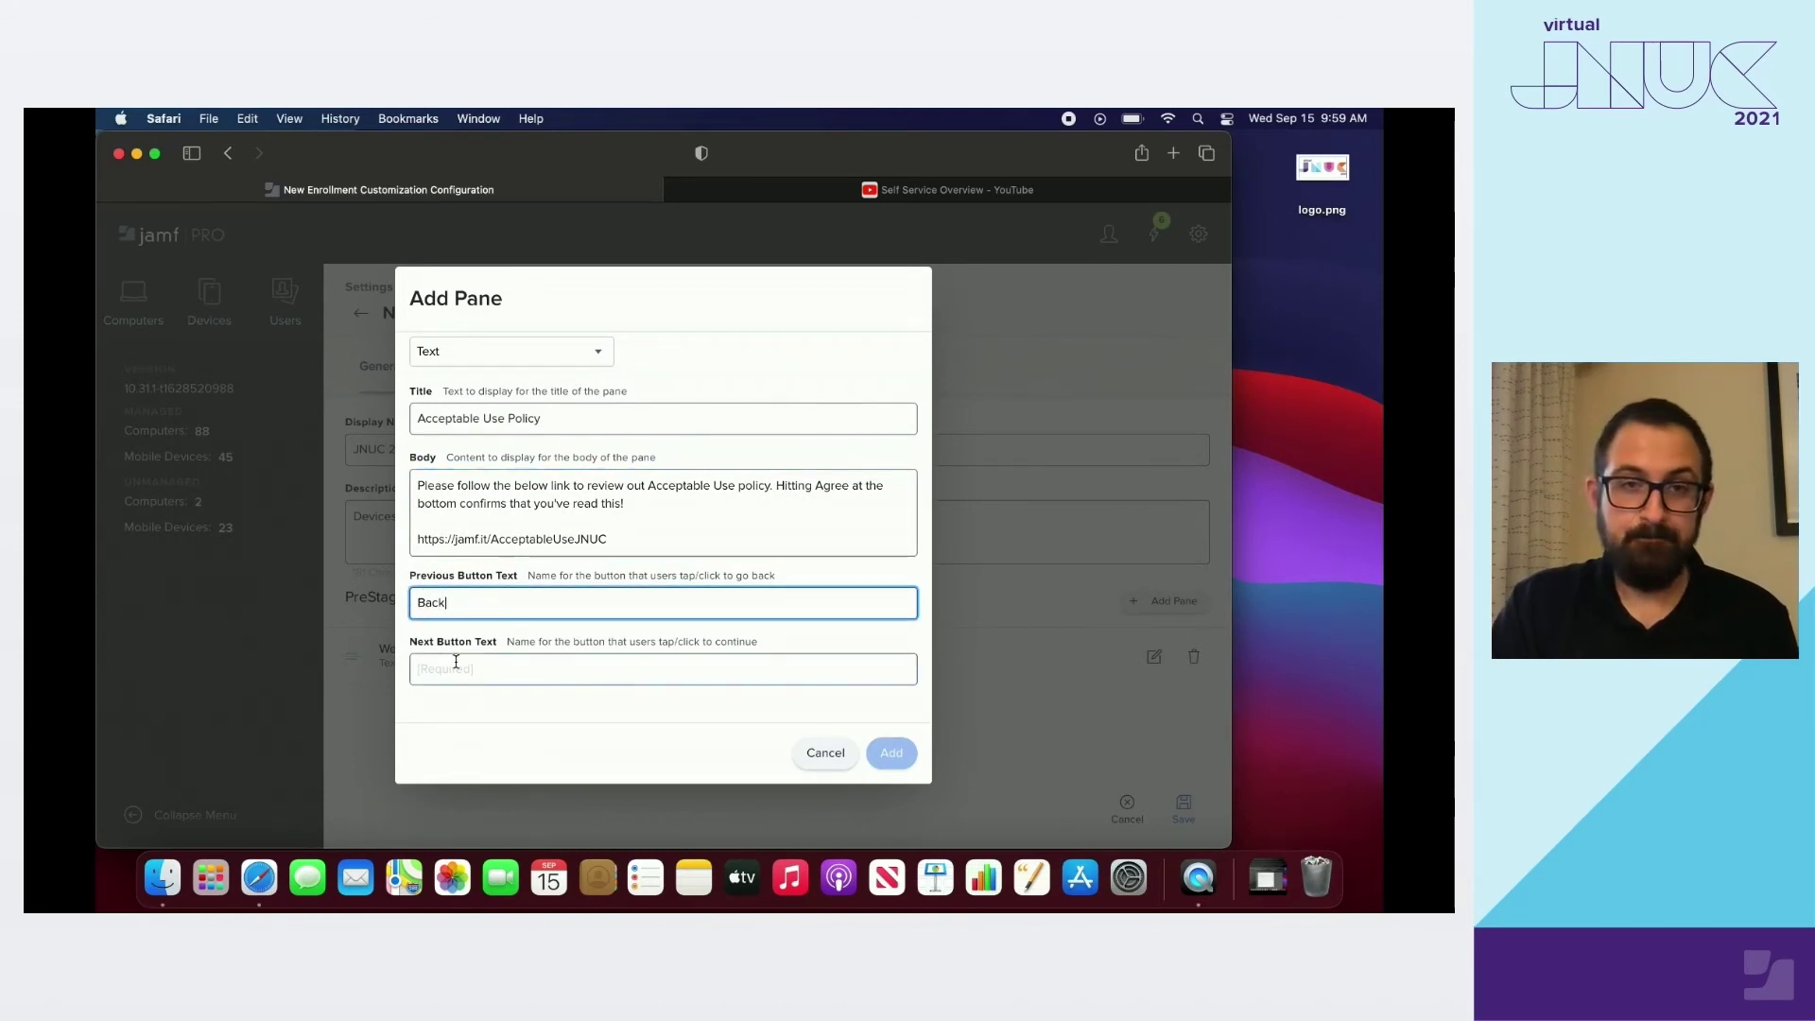
{"action": "left_click", "coordinate": [456, 664]}
{"action": "type", "text": "Agree"}
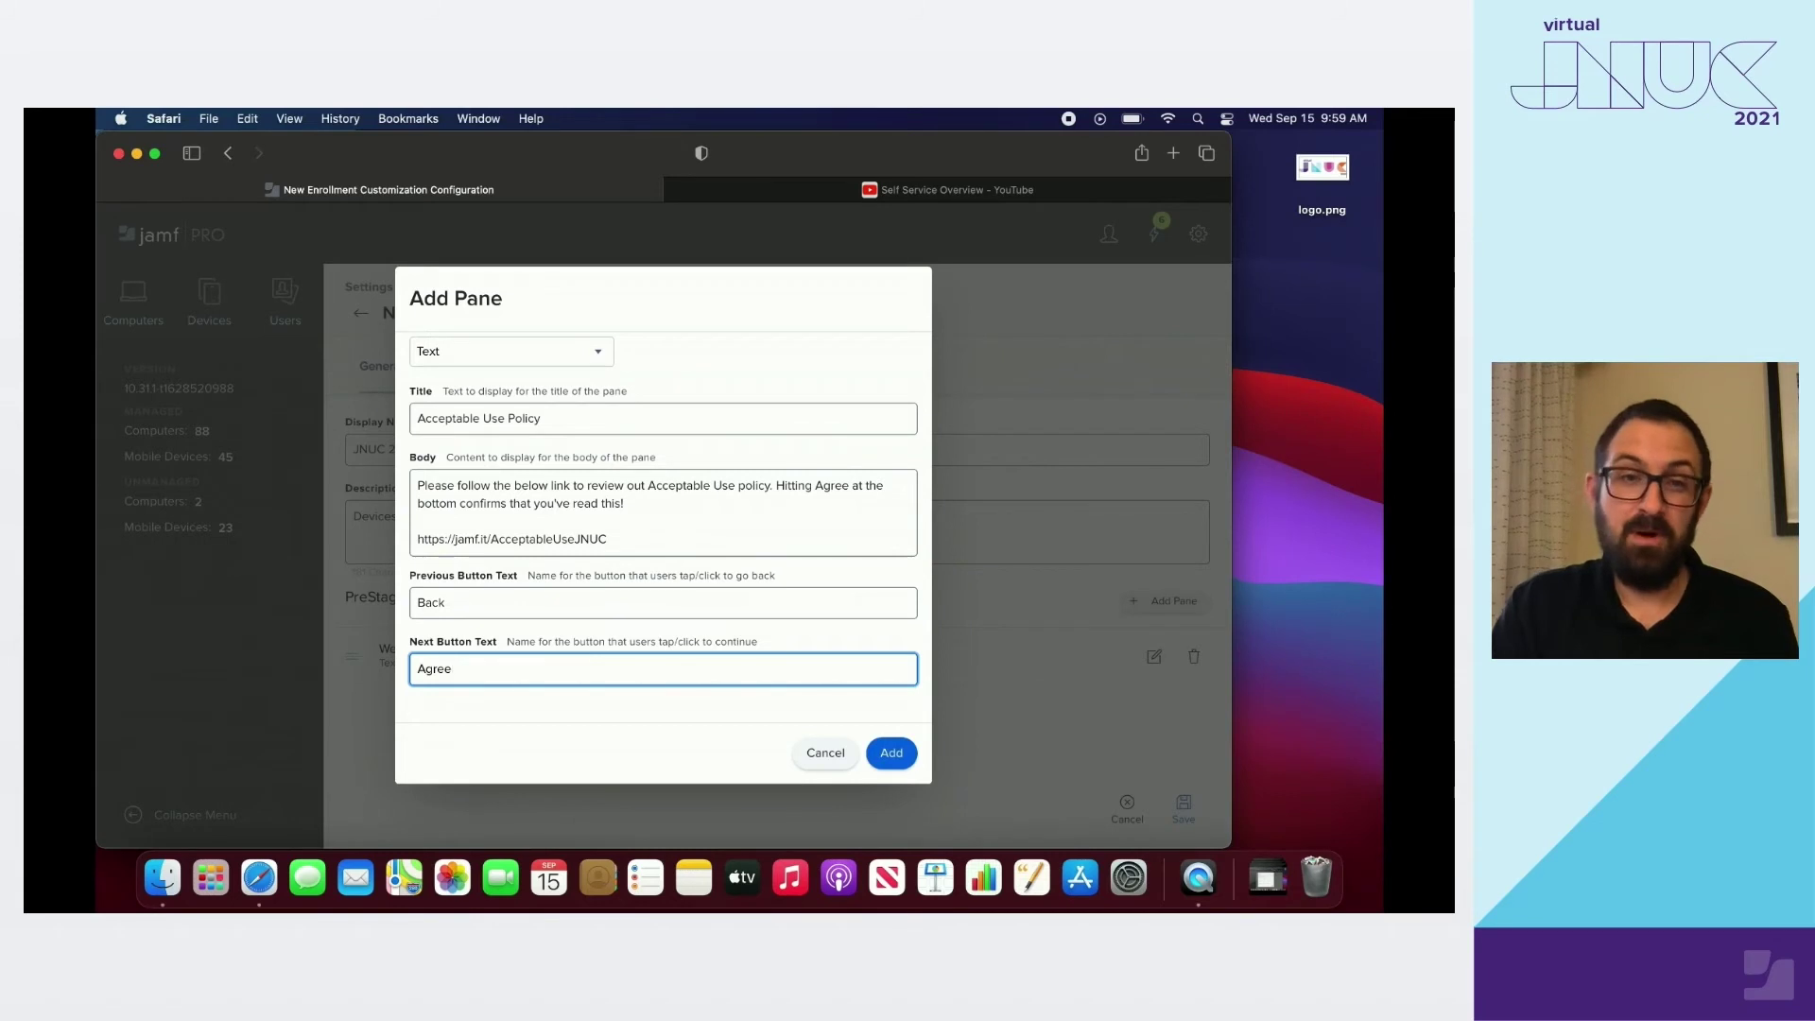
{"action": "left_click", "coordinate": [496, 716]}
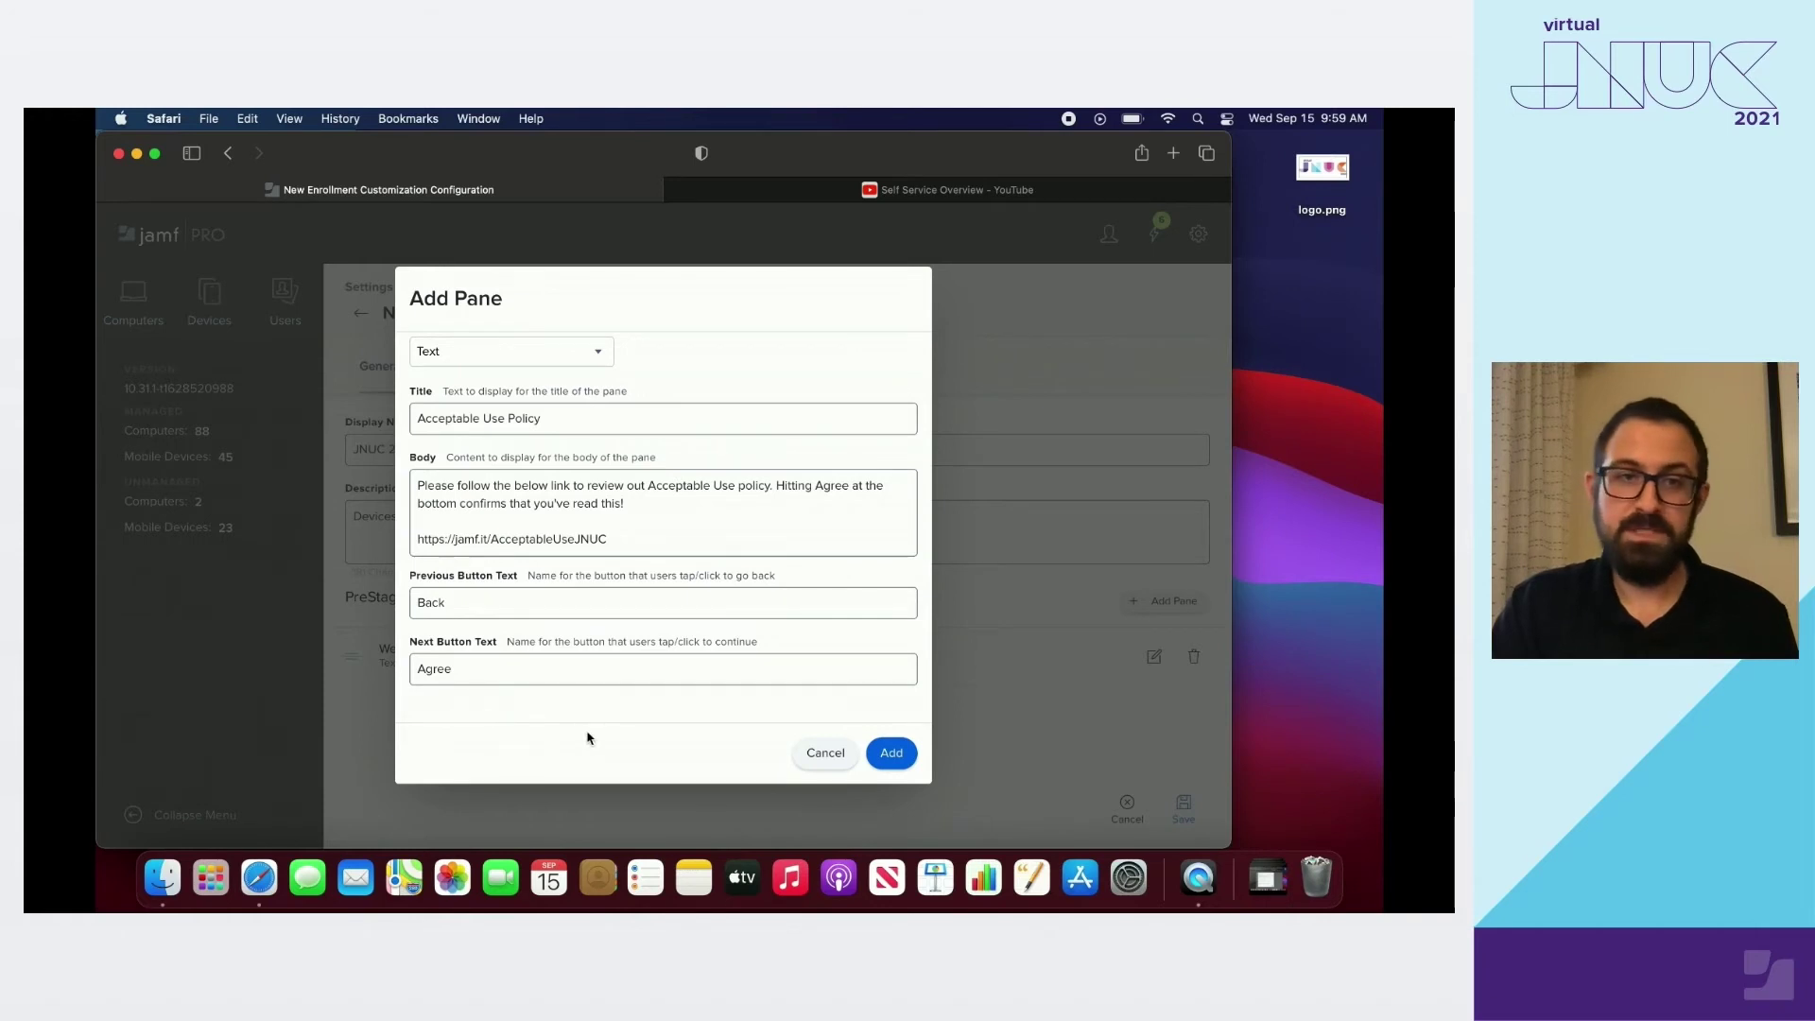
{"action": "left_click", "coordinate": [893, 754]}
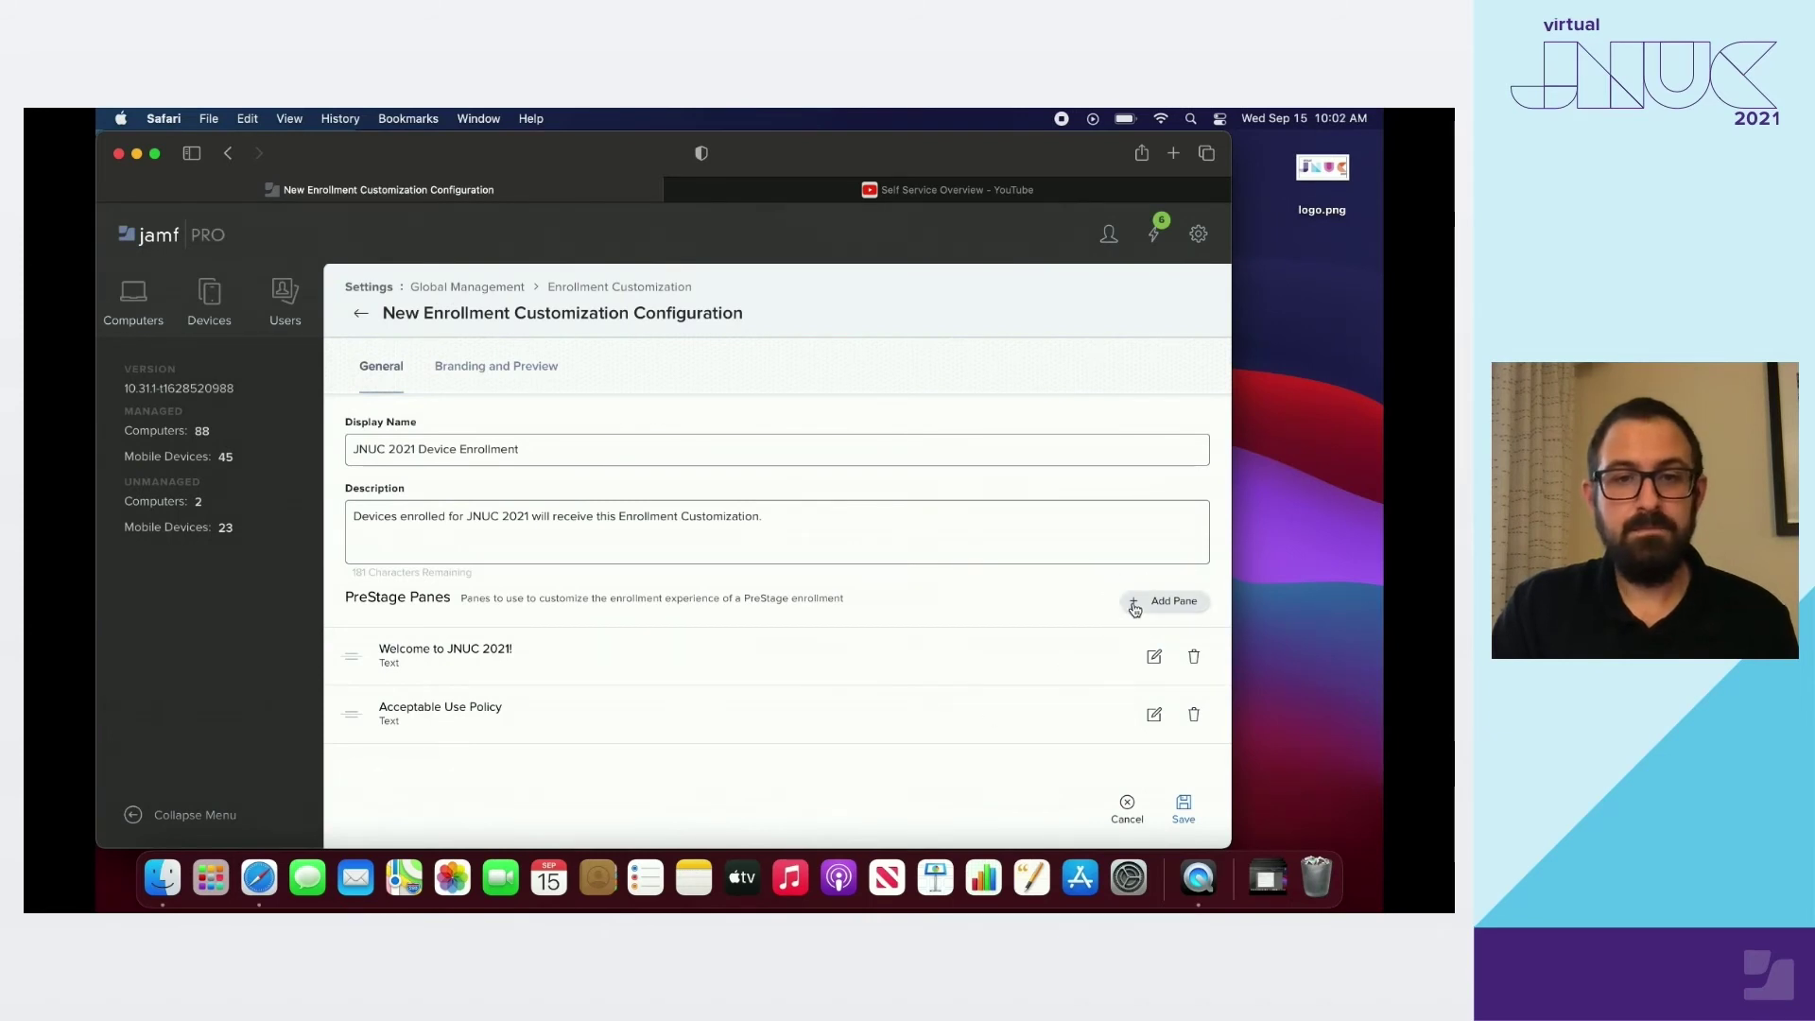
Create an LDAP Authentication pane named 'Authentication' titled 'Please authenticate with your LDAP credentials!'
{"action": "left_click", "coordinate": [1133, 602]}
{"action": "type", "text": "Authentication"}
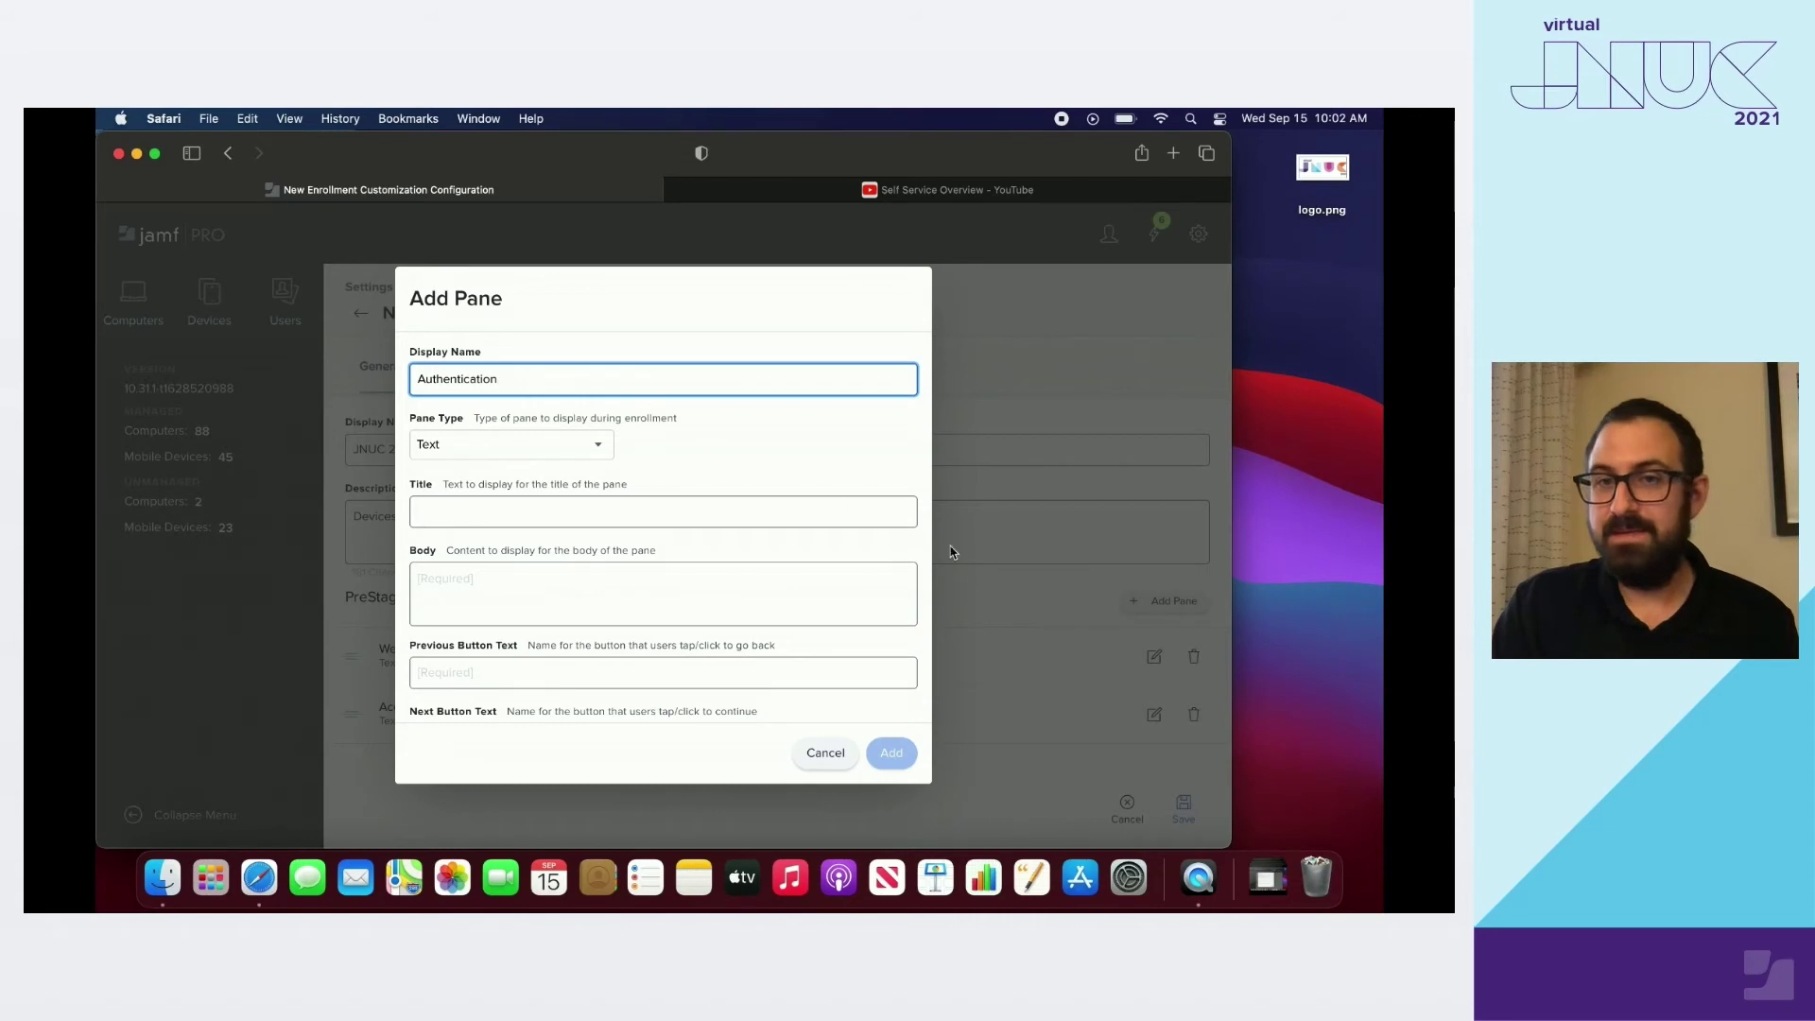
{"action": "left_click", "coordinate": [602, 444]}
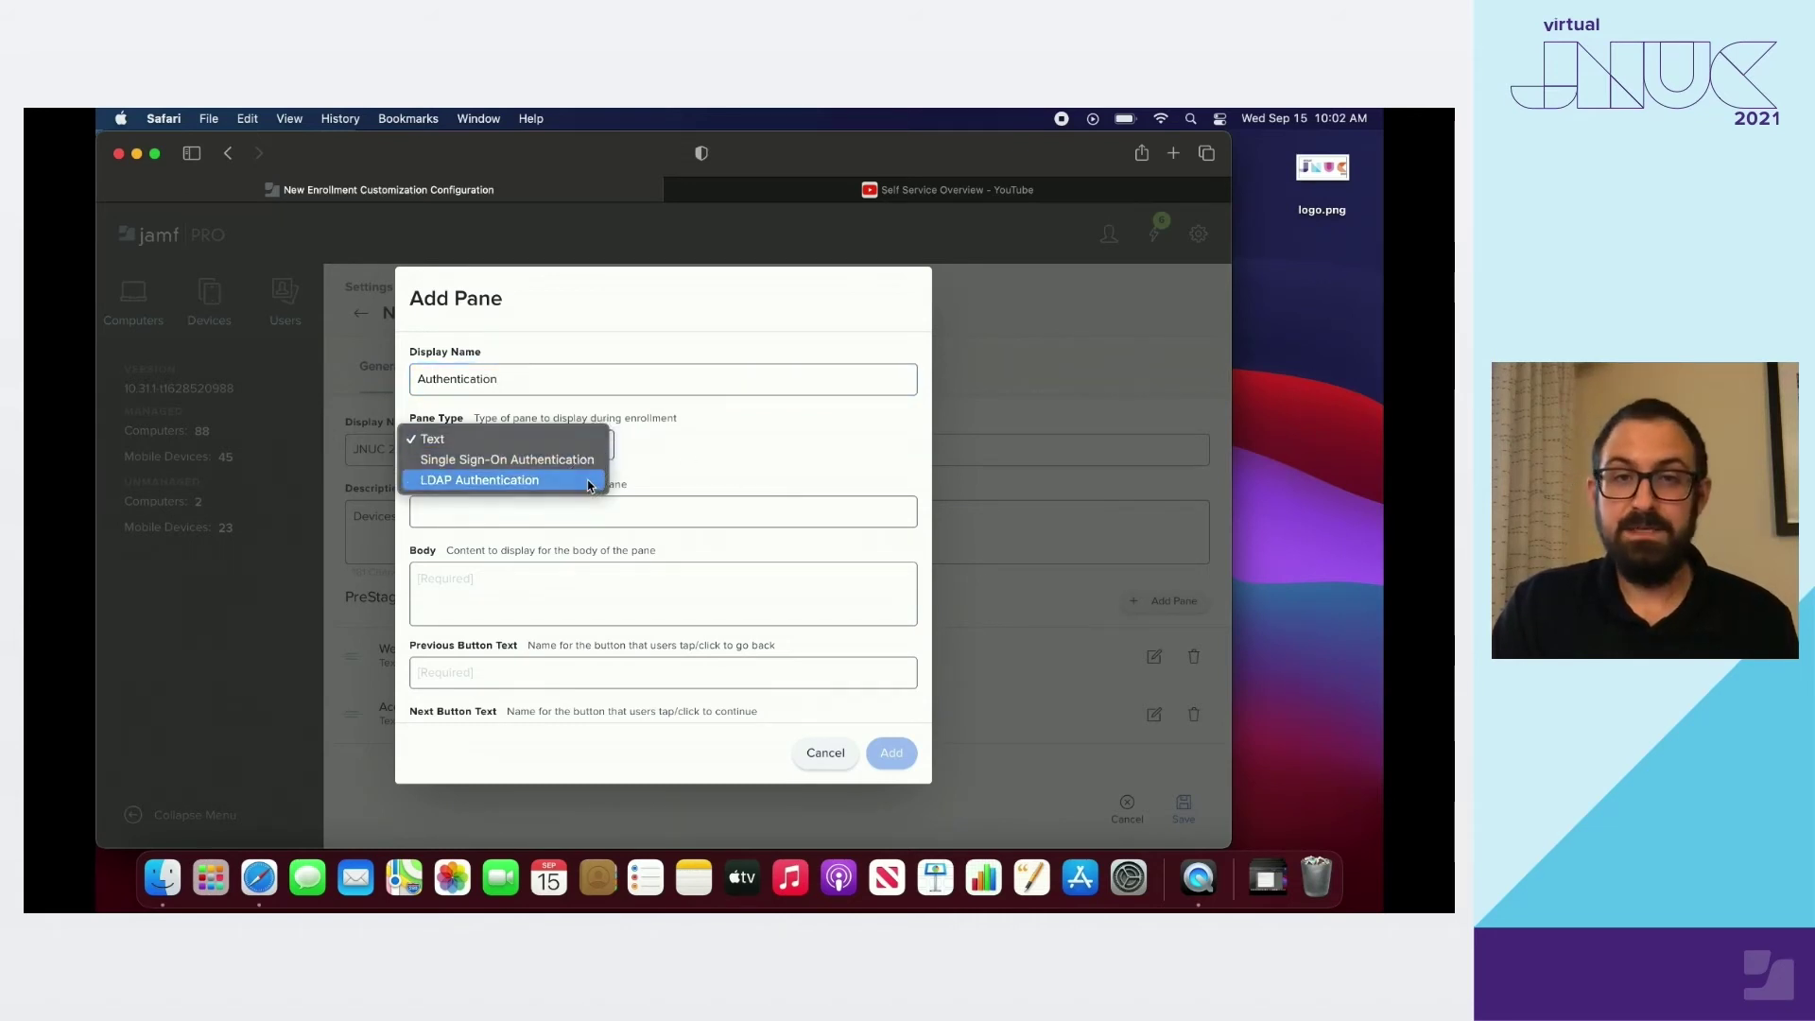
{"action": "left_click", "coordinate": [587, 482]}
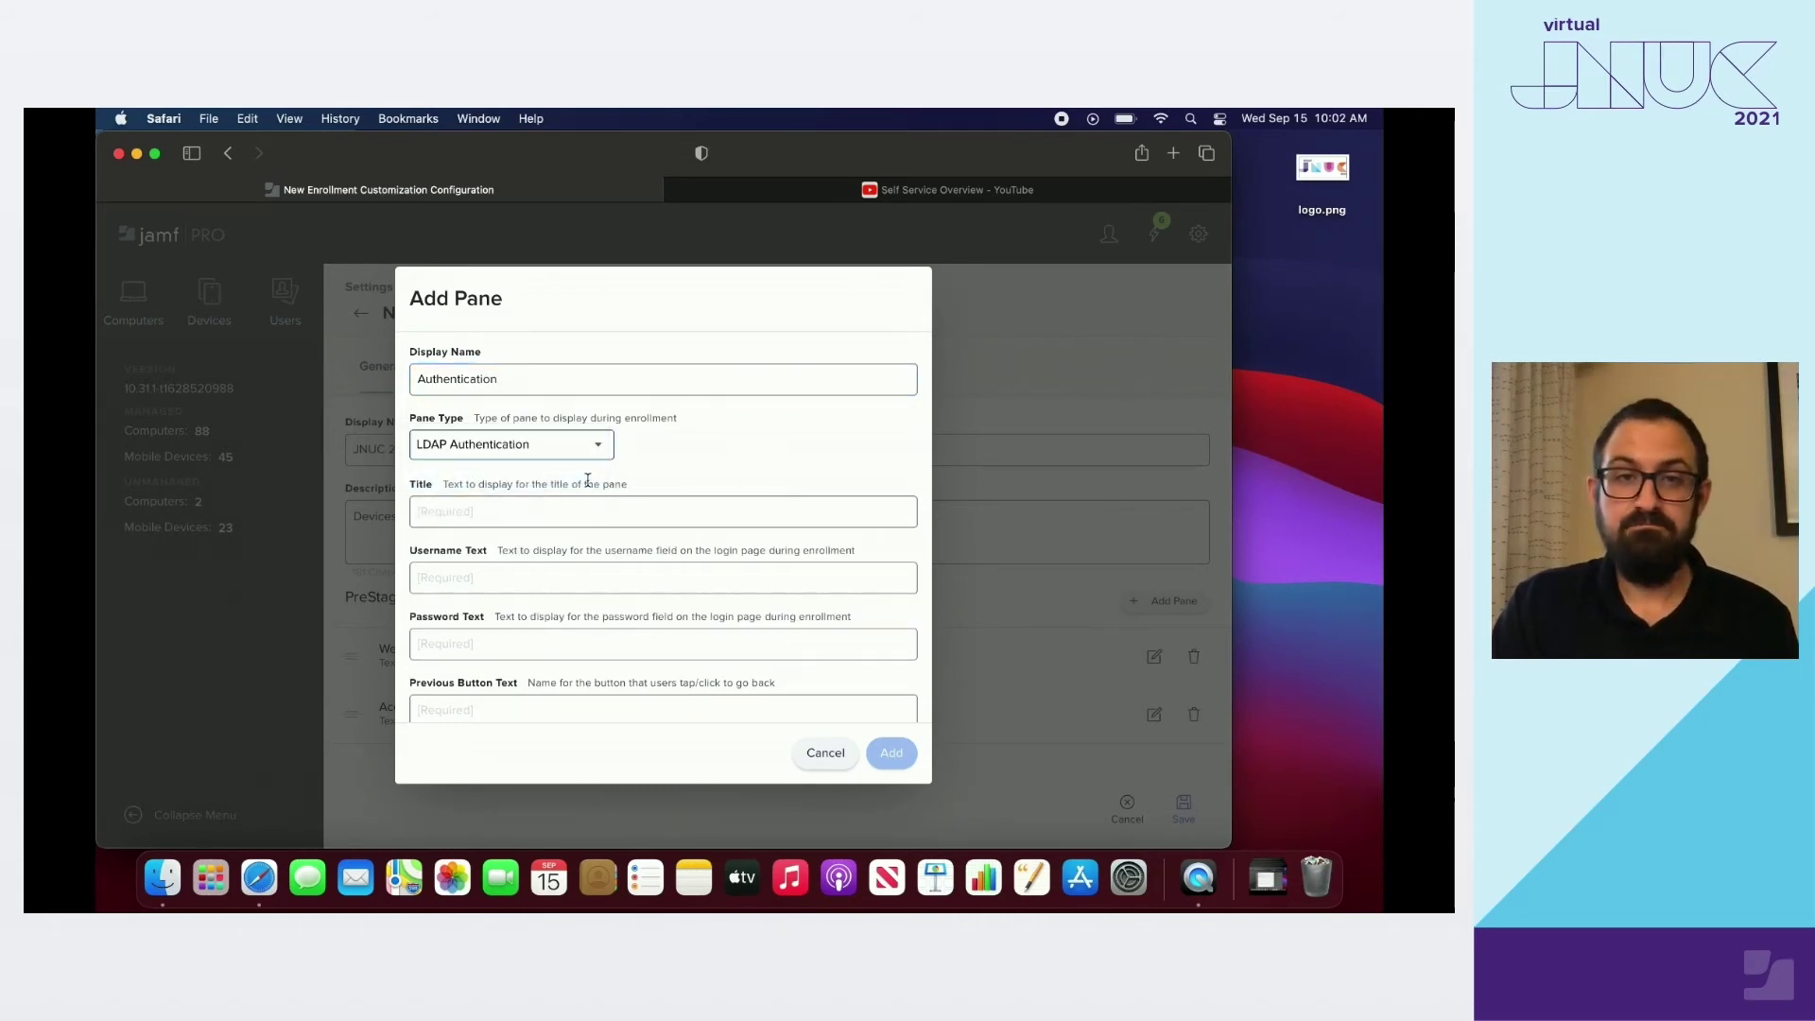
{"action": "left_click", "coordinate": [557, 519]}
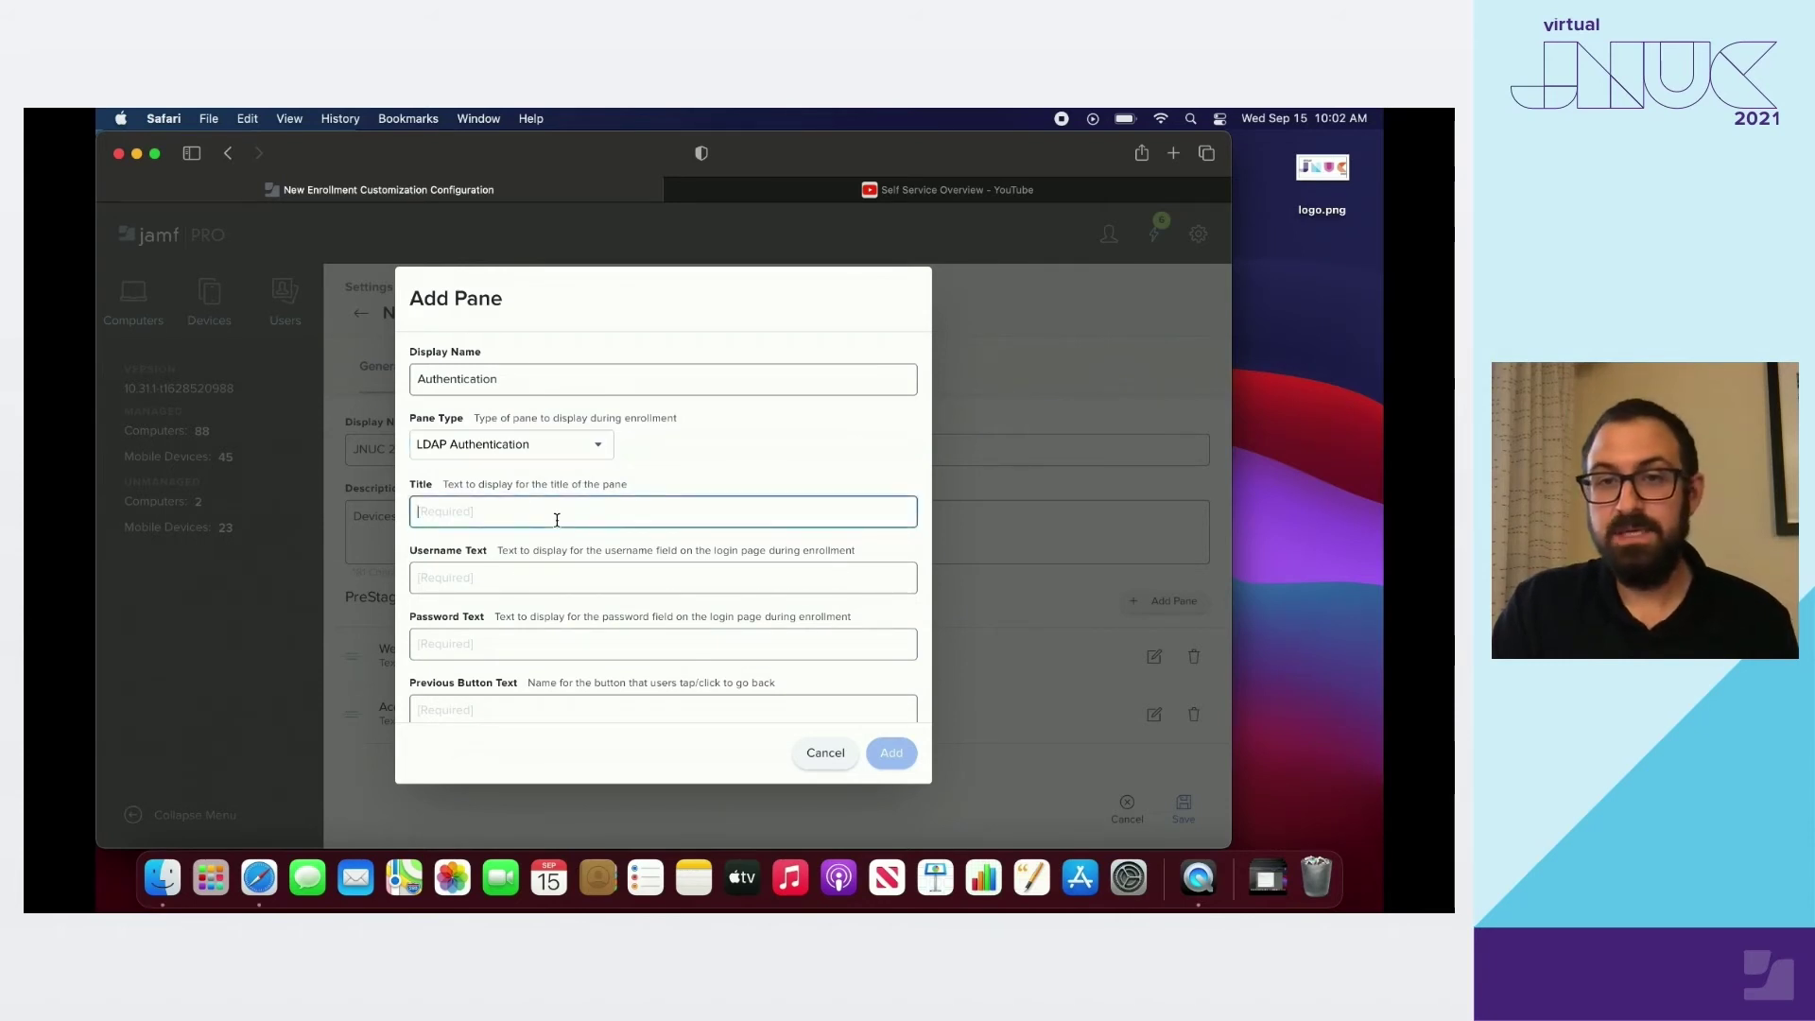
{"action": "type", "text": "Please authenticate w"}
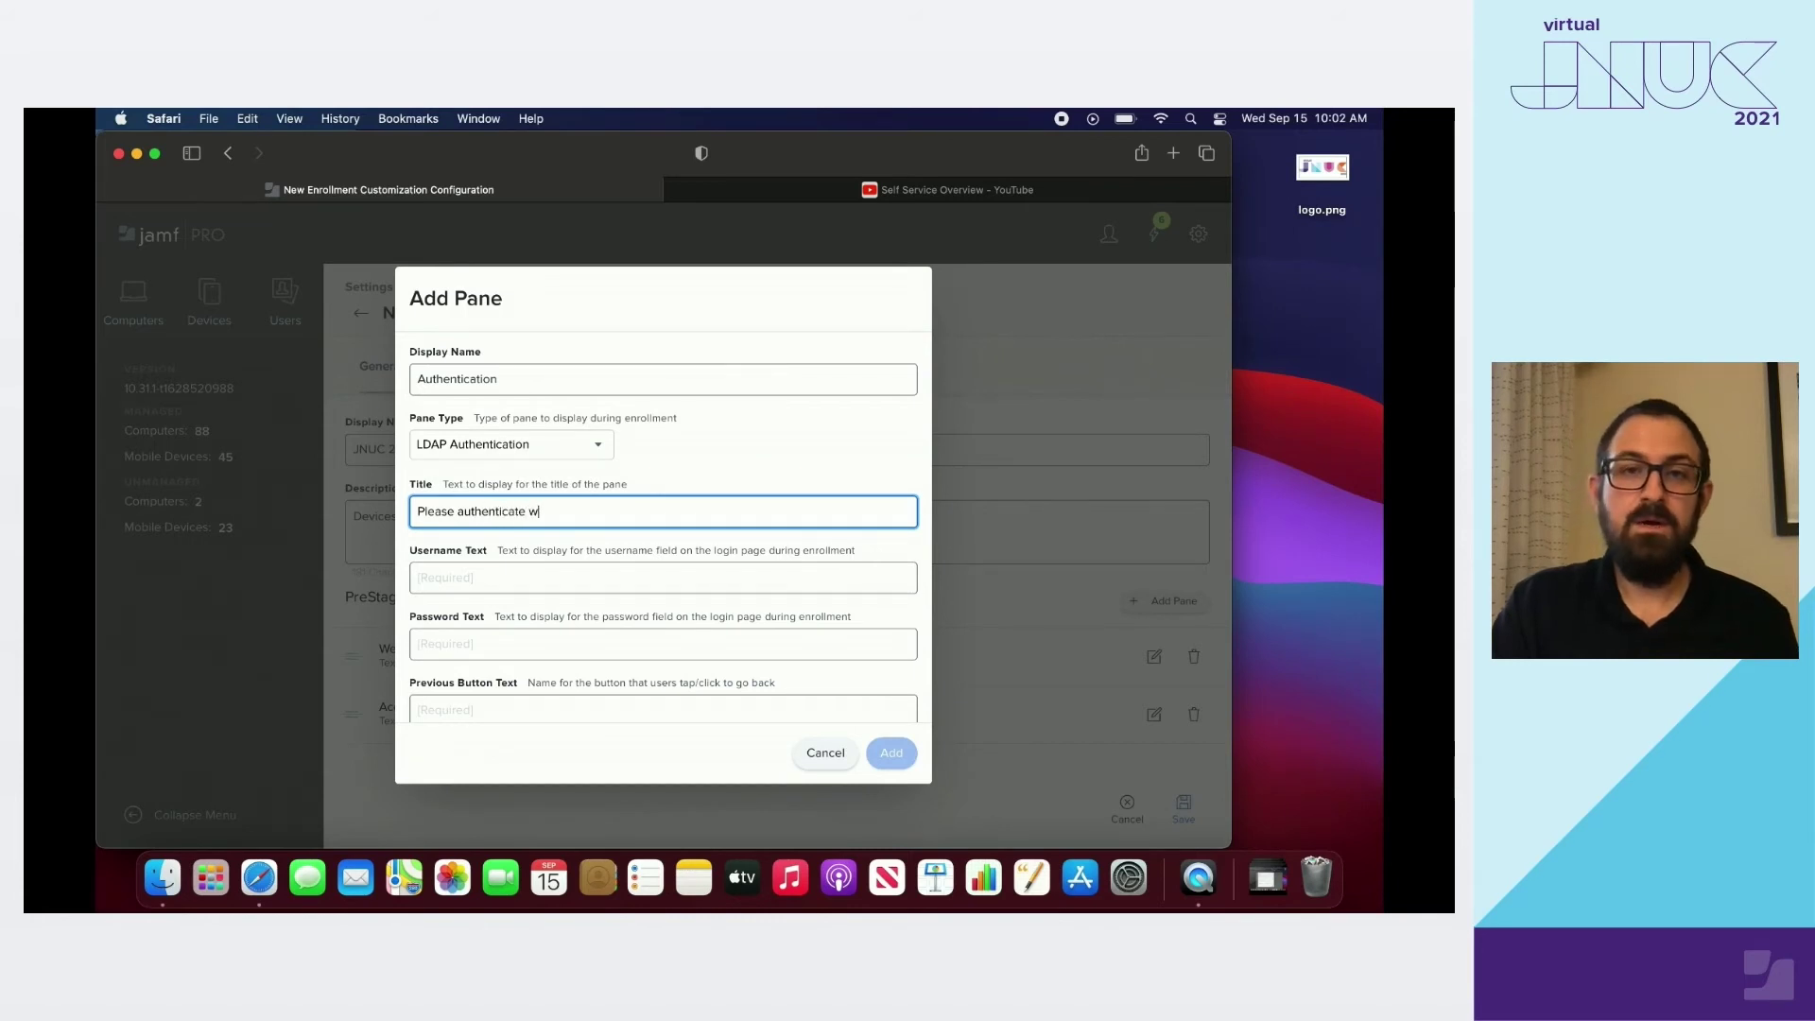
{"action": "type", "text": "ith your LDAP credentials!"}
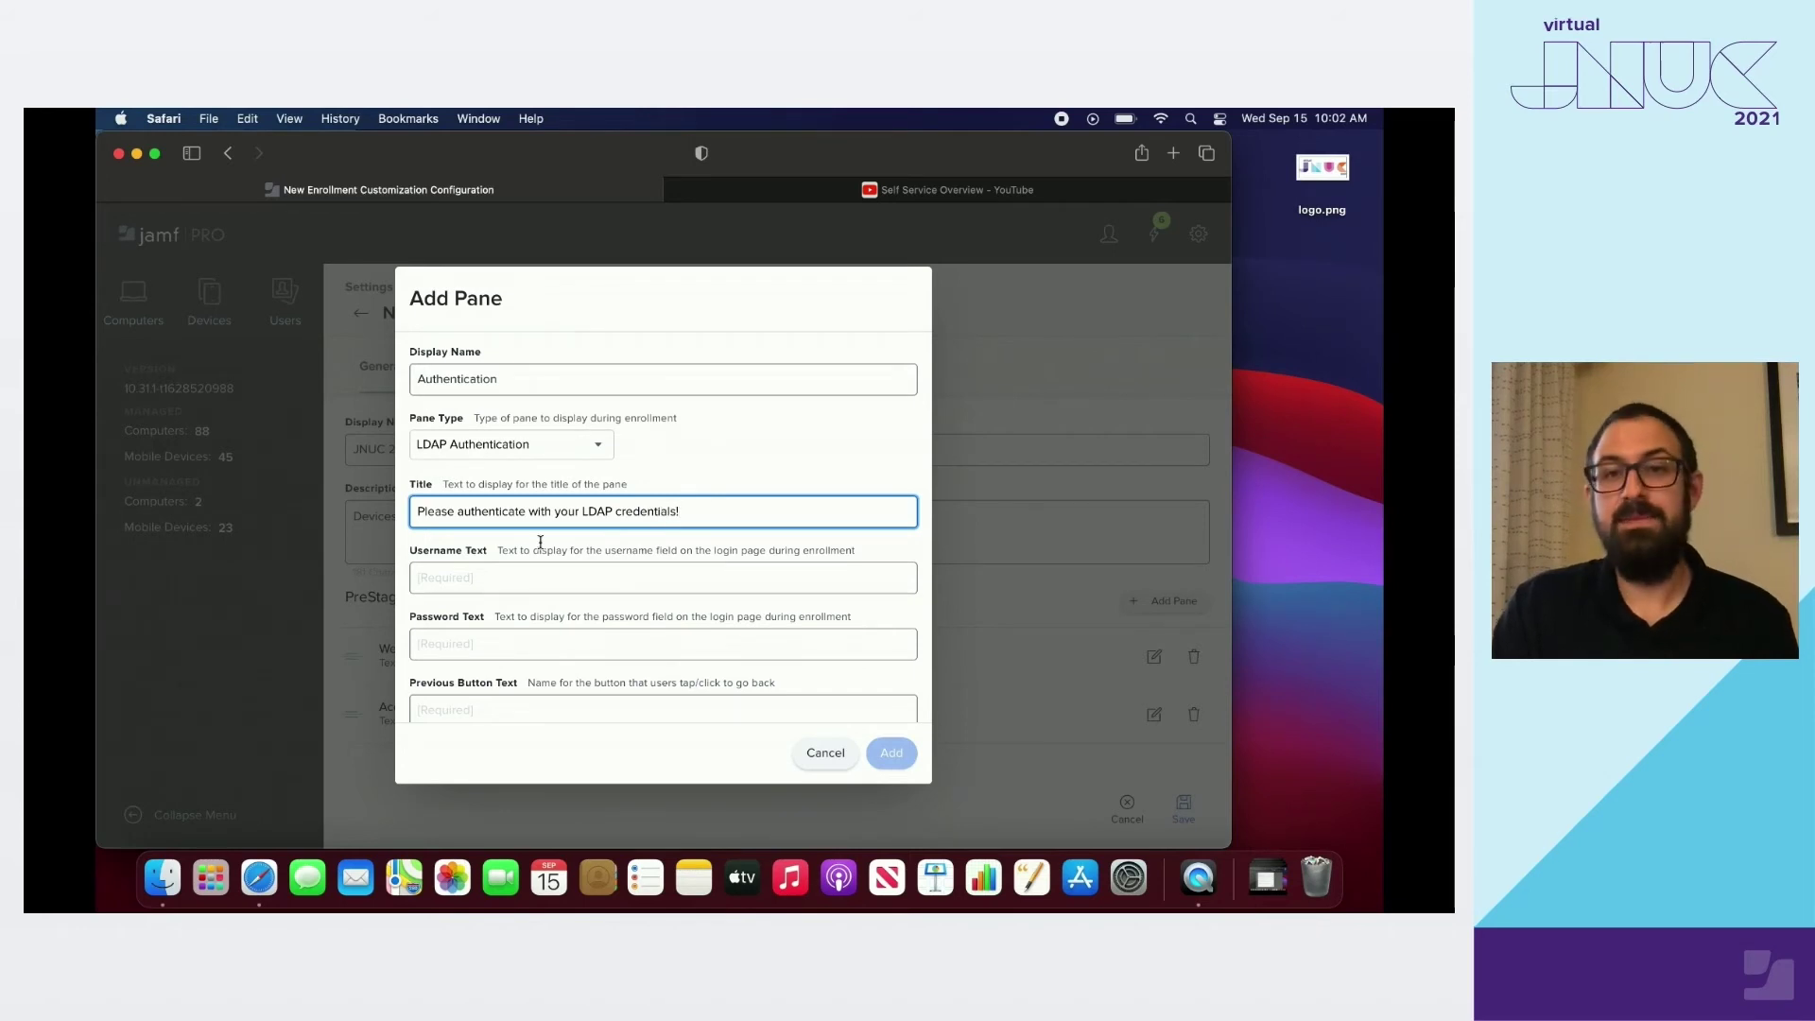
Set the prompts to 'Your Username' and 'Your Password' and the buttons to Back and Login
{"action": "left_click", "coordinate": [521, 576]}
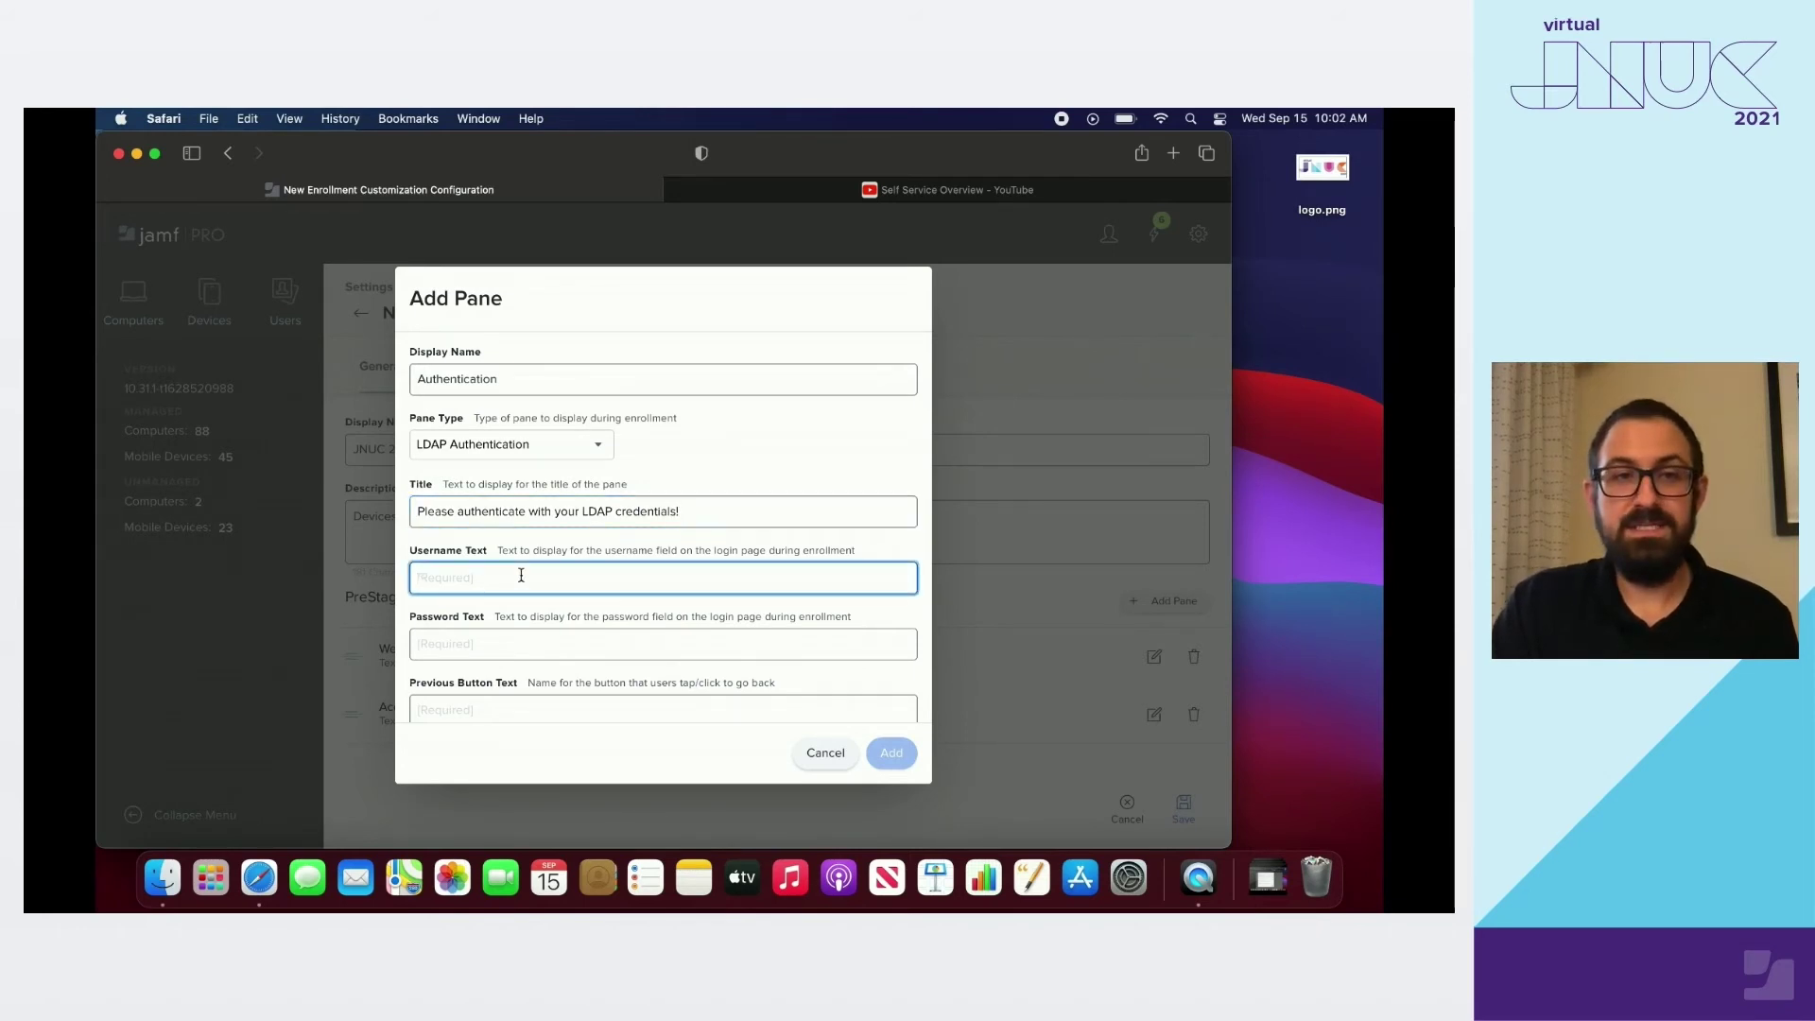
{"action": "type", "text": "Your Username"}
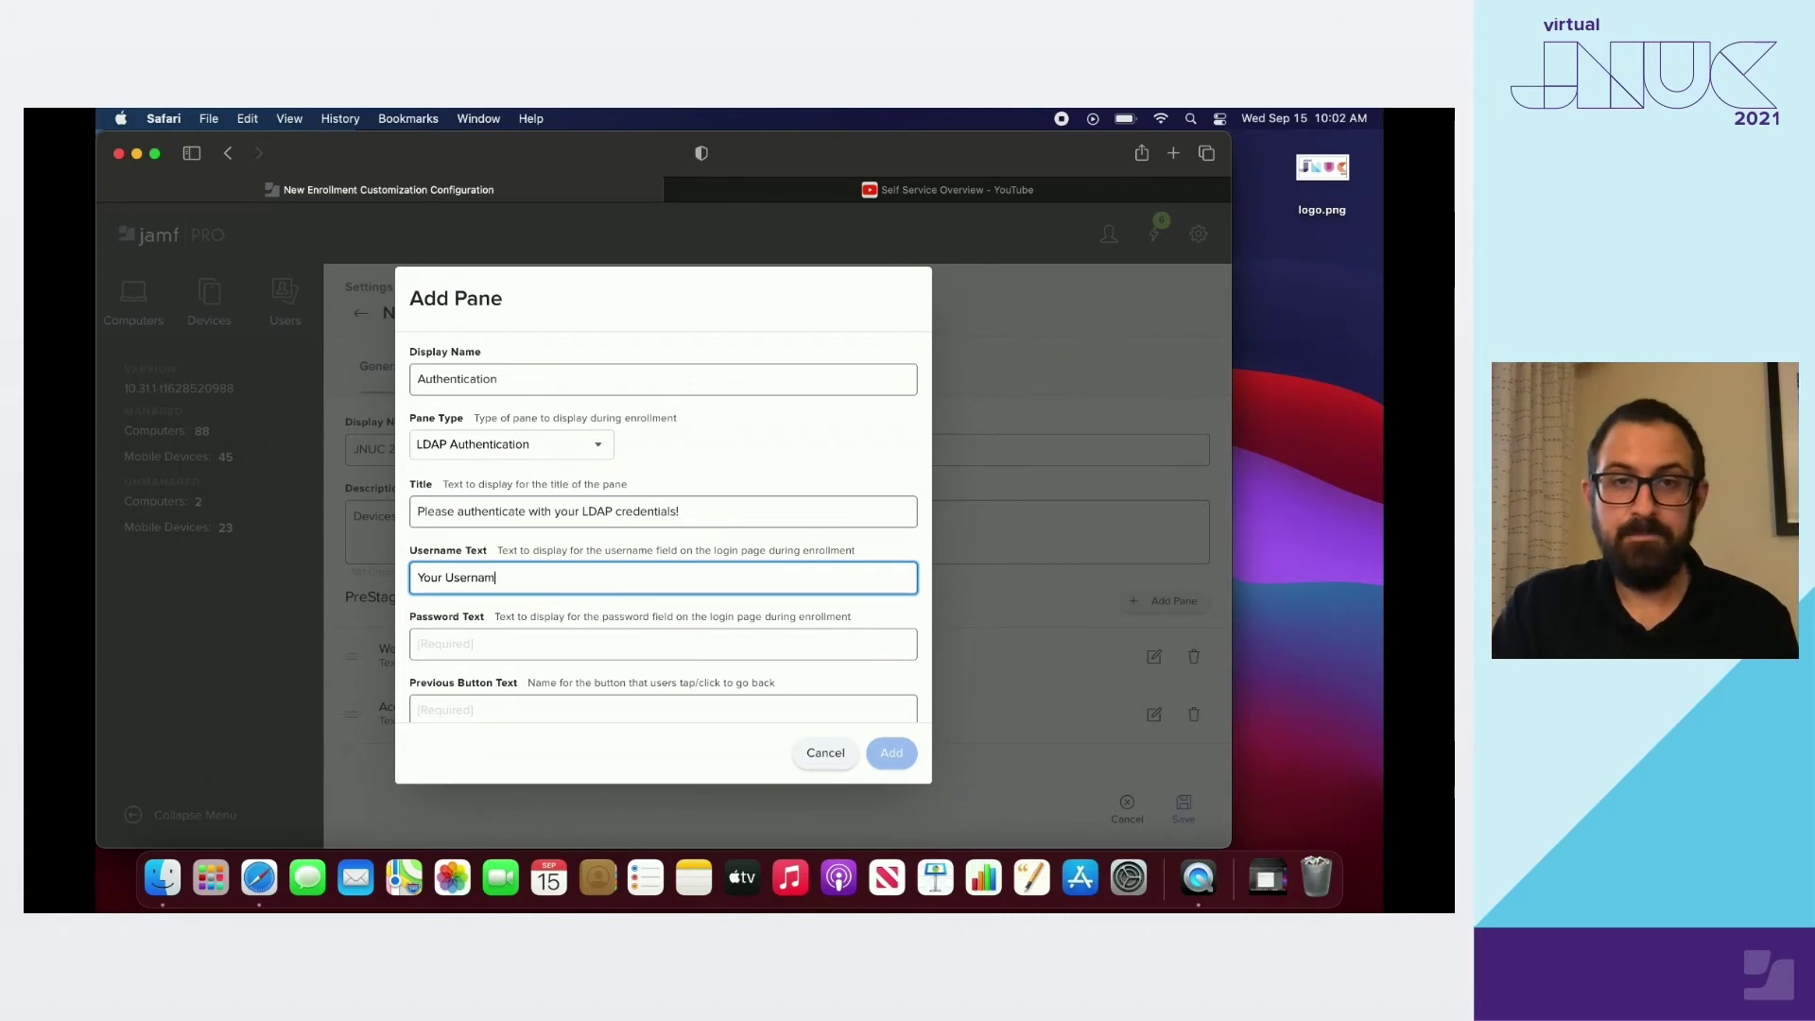
{"action": "left_click", "coordinate": [475, 631]}
{"action": "type", "text": "Your Password"}
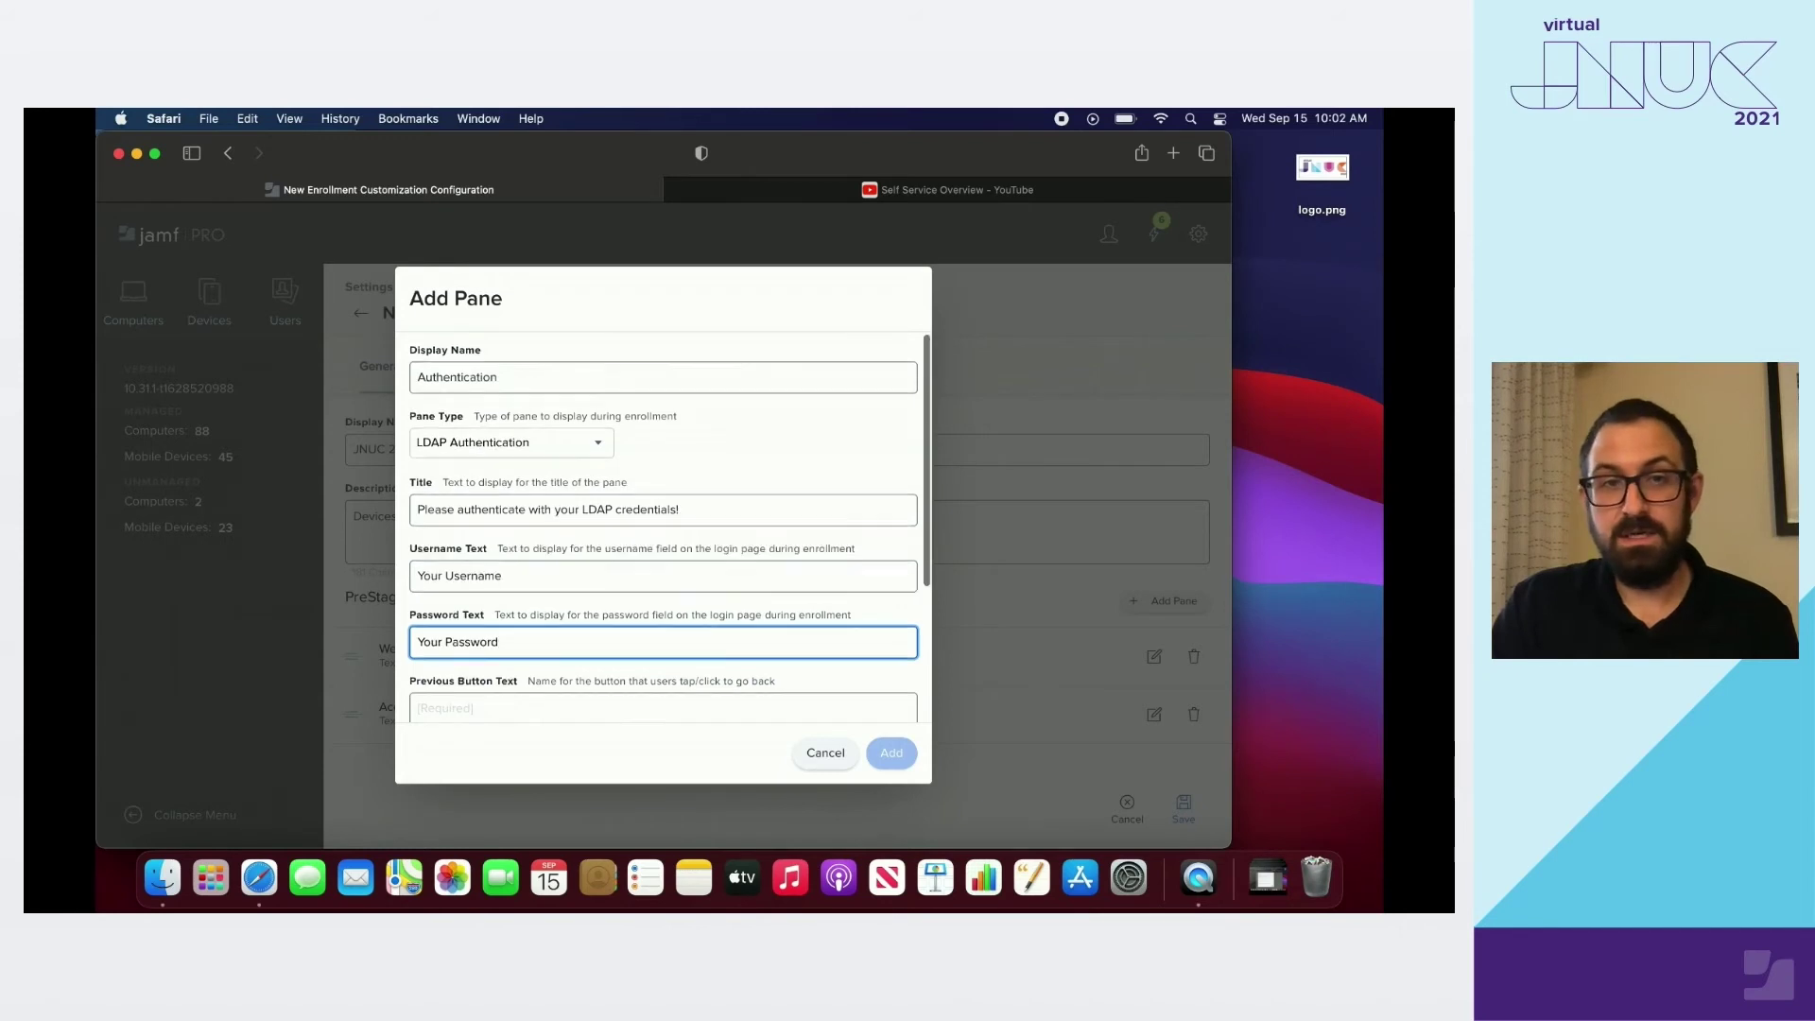
{"action": "scroll", "coordinate": [662, 529], "scroll_direction": "down", "scroll_amount": 5}
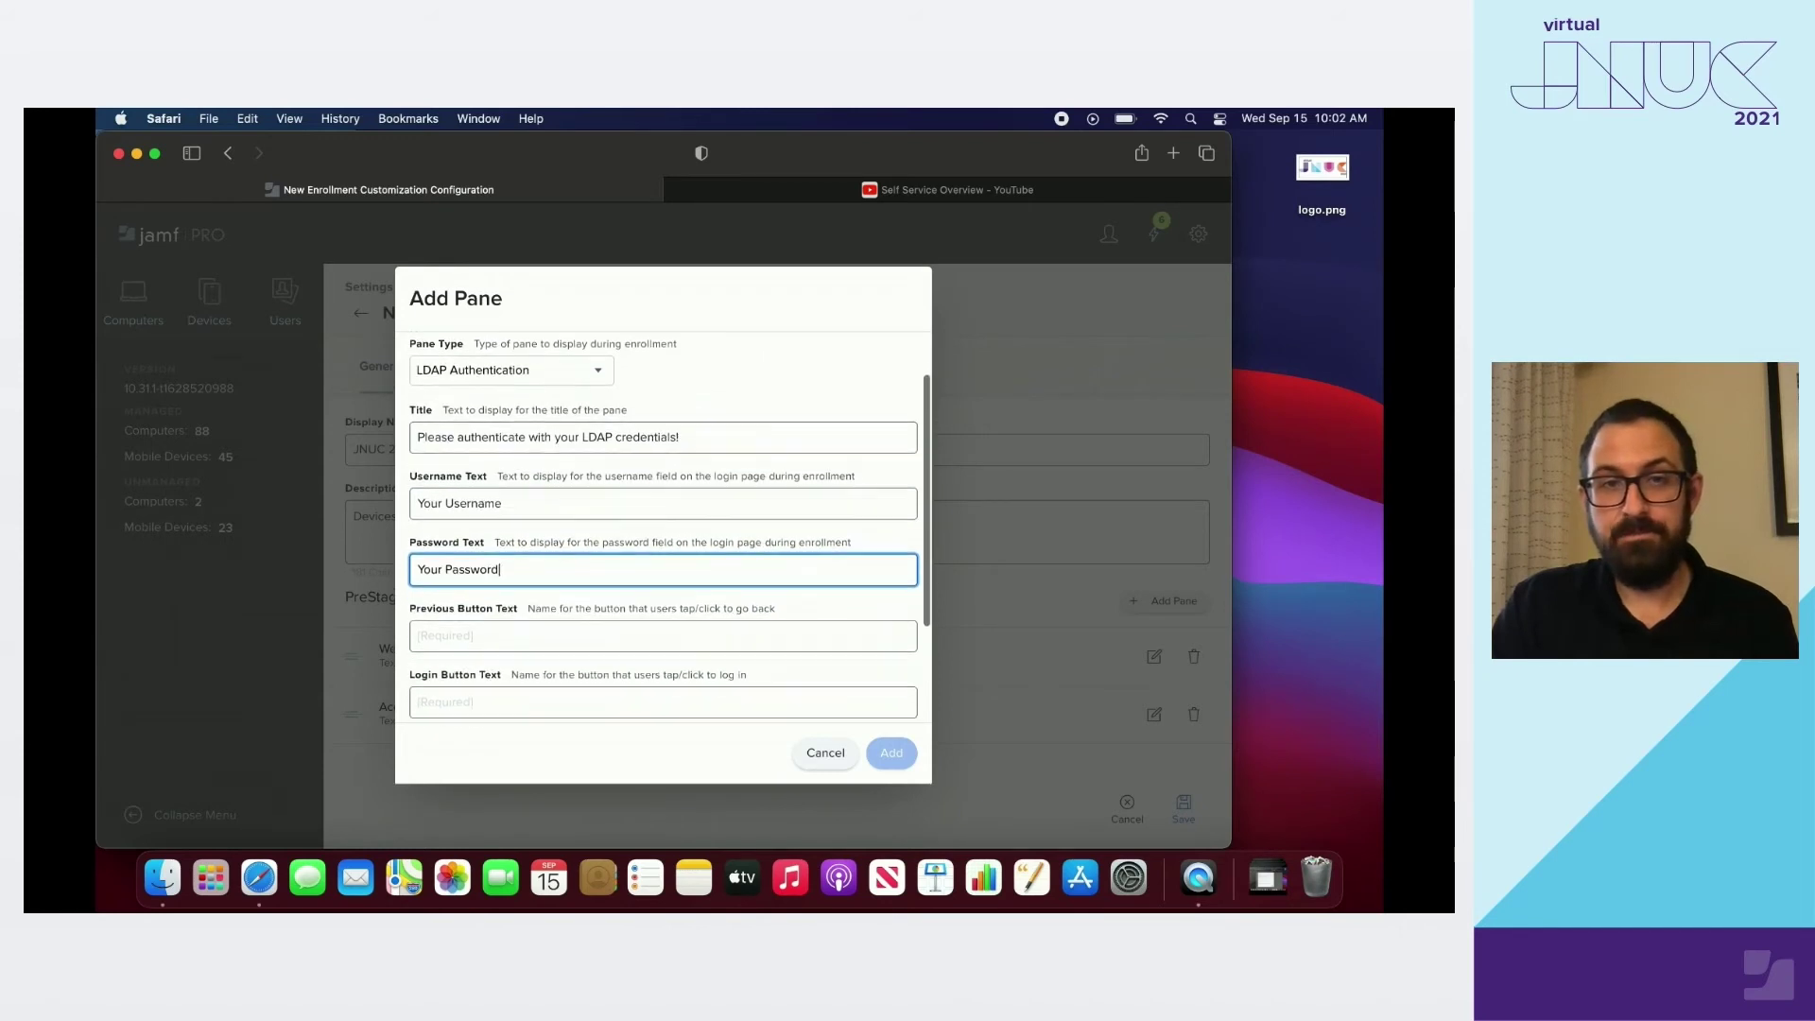
{"action": "scroll", "coordinate": [476, 592], "scroll_direction": "down", "scroll_amount": 2}
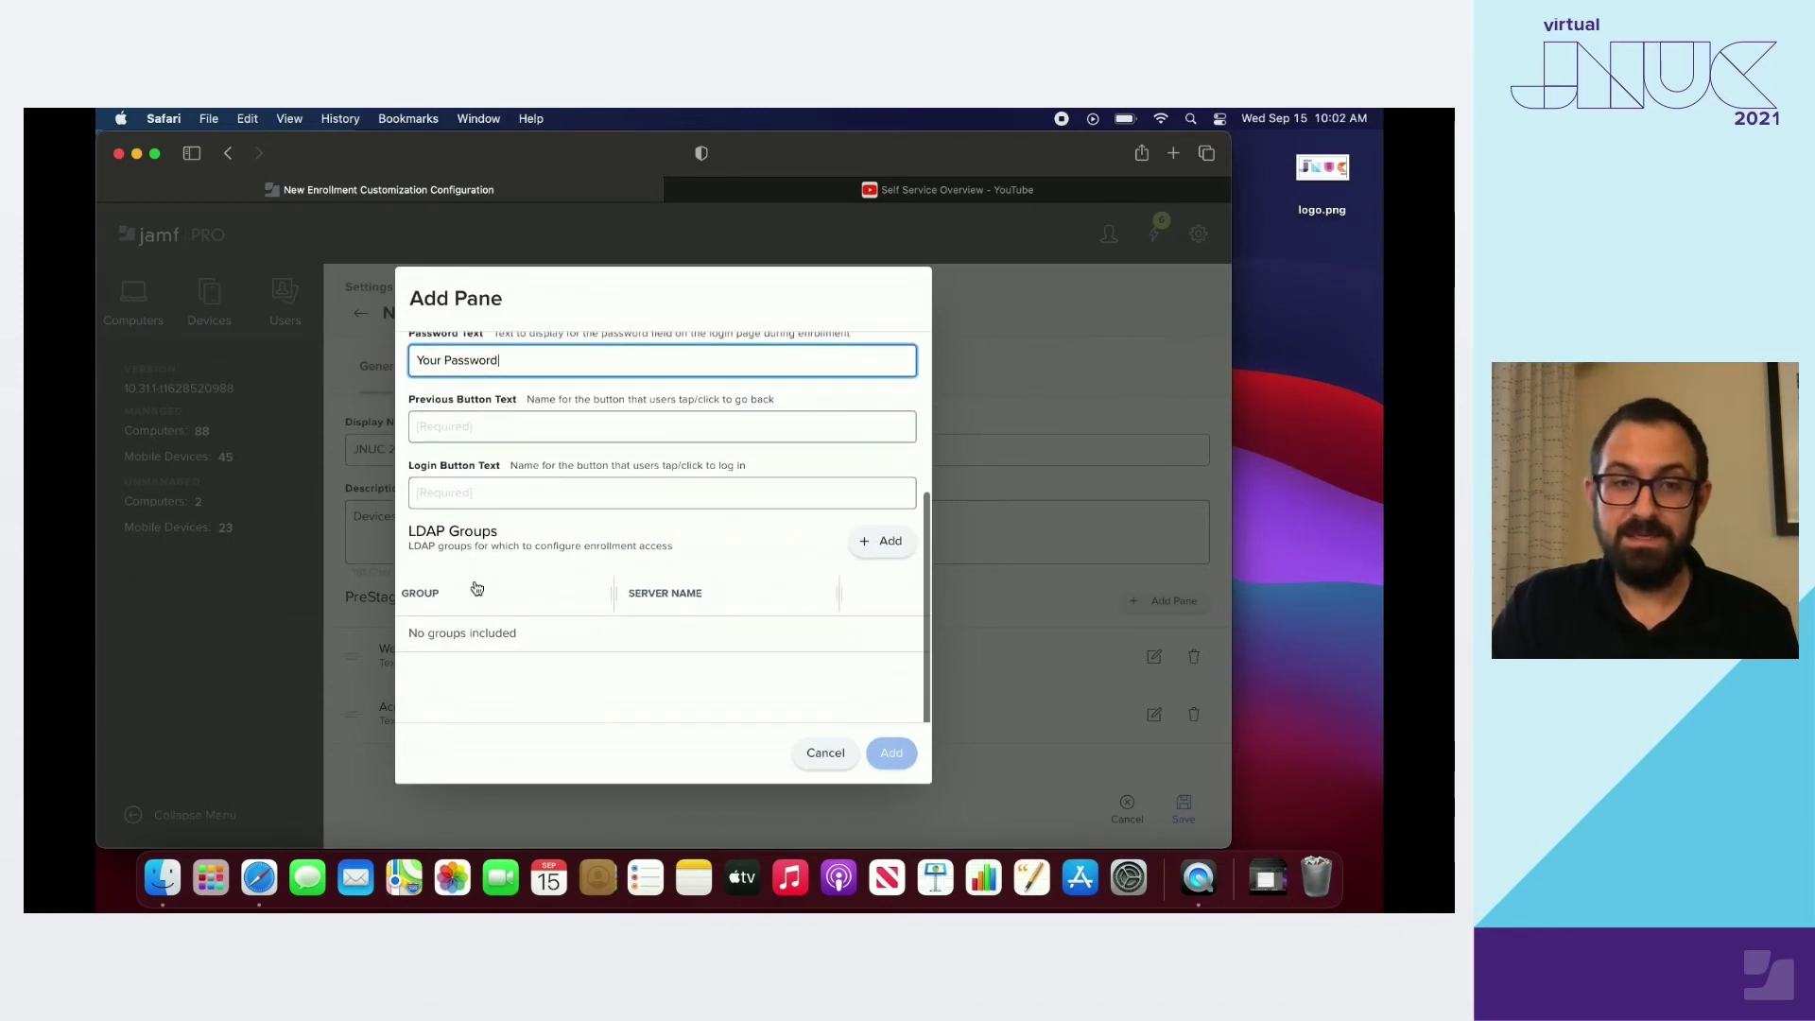
{"action": "left_click", "coordinate": [470, 435]}
{"action": "type", "text": "Back"}
{"action": "left_click", "coordinate": [475, 486]}
{"action": "type", "text": "Login"}
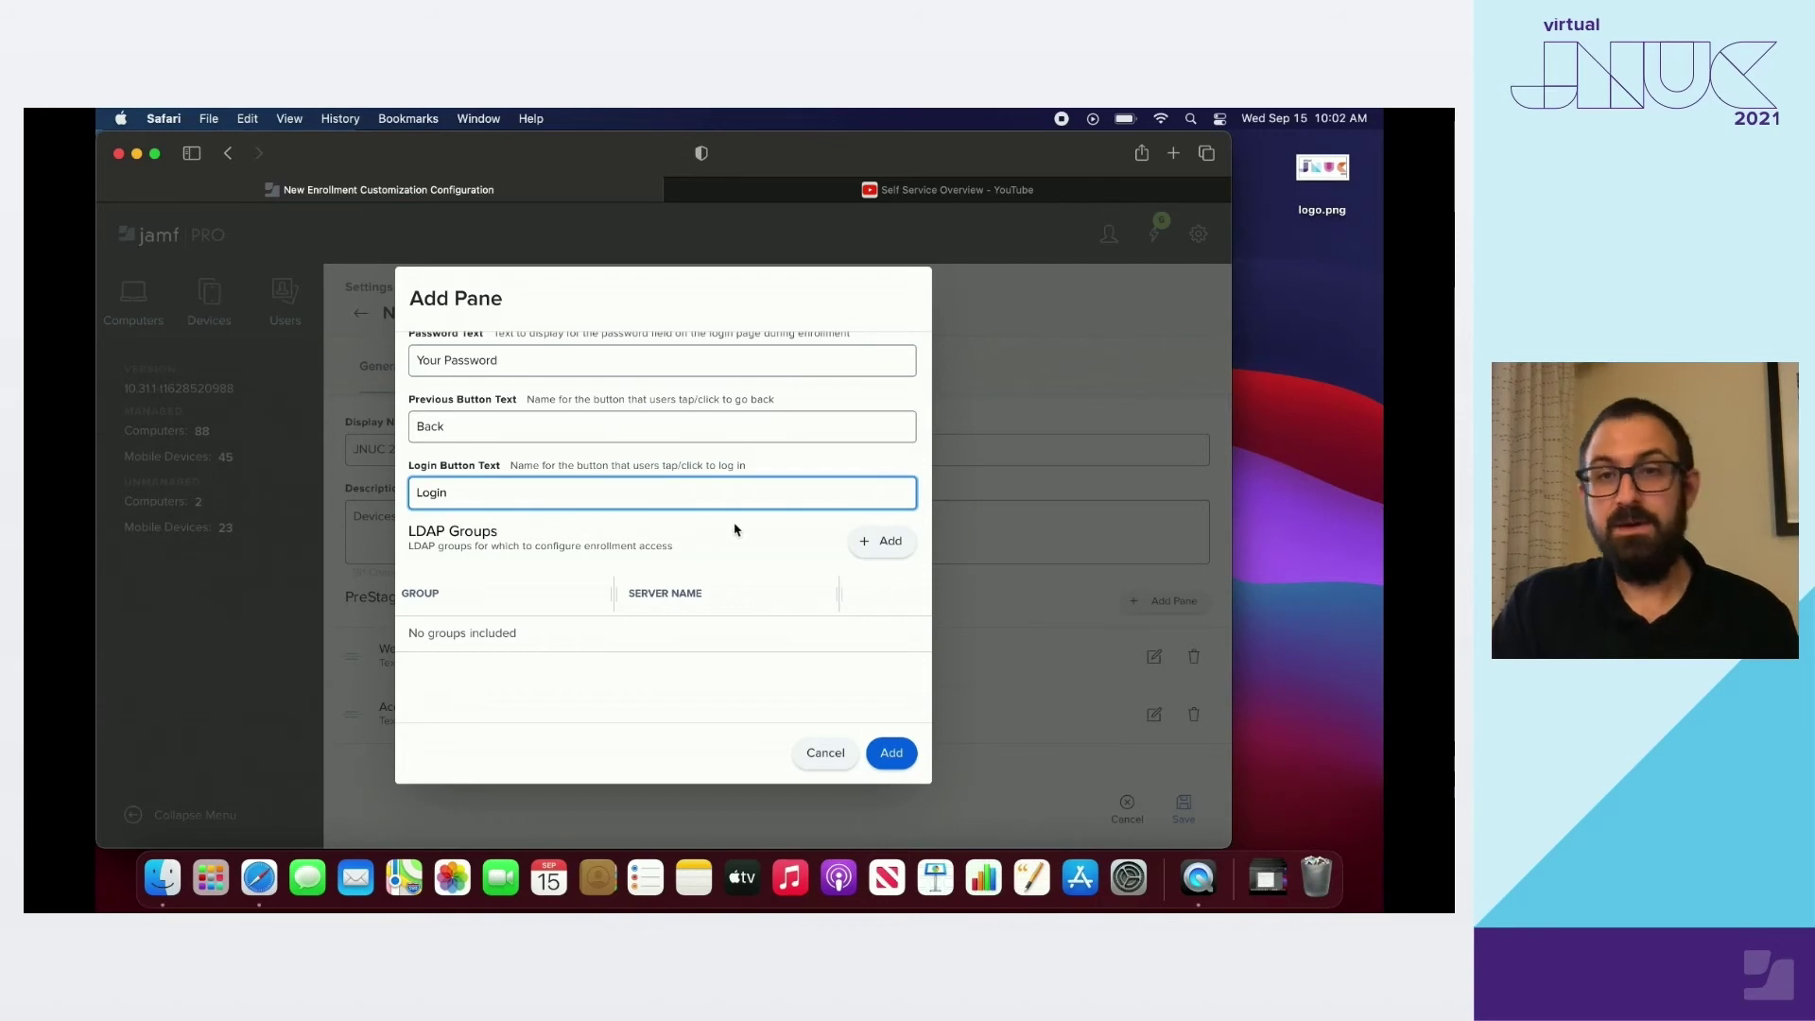
Add the jamfse.io Administrators group to the pane's allowed LDAP Groups
{"action": "left_click", "coordinate": [879, 542]}
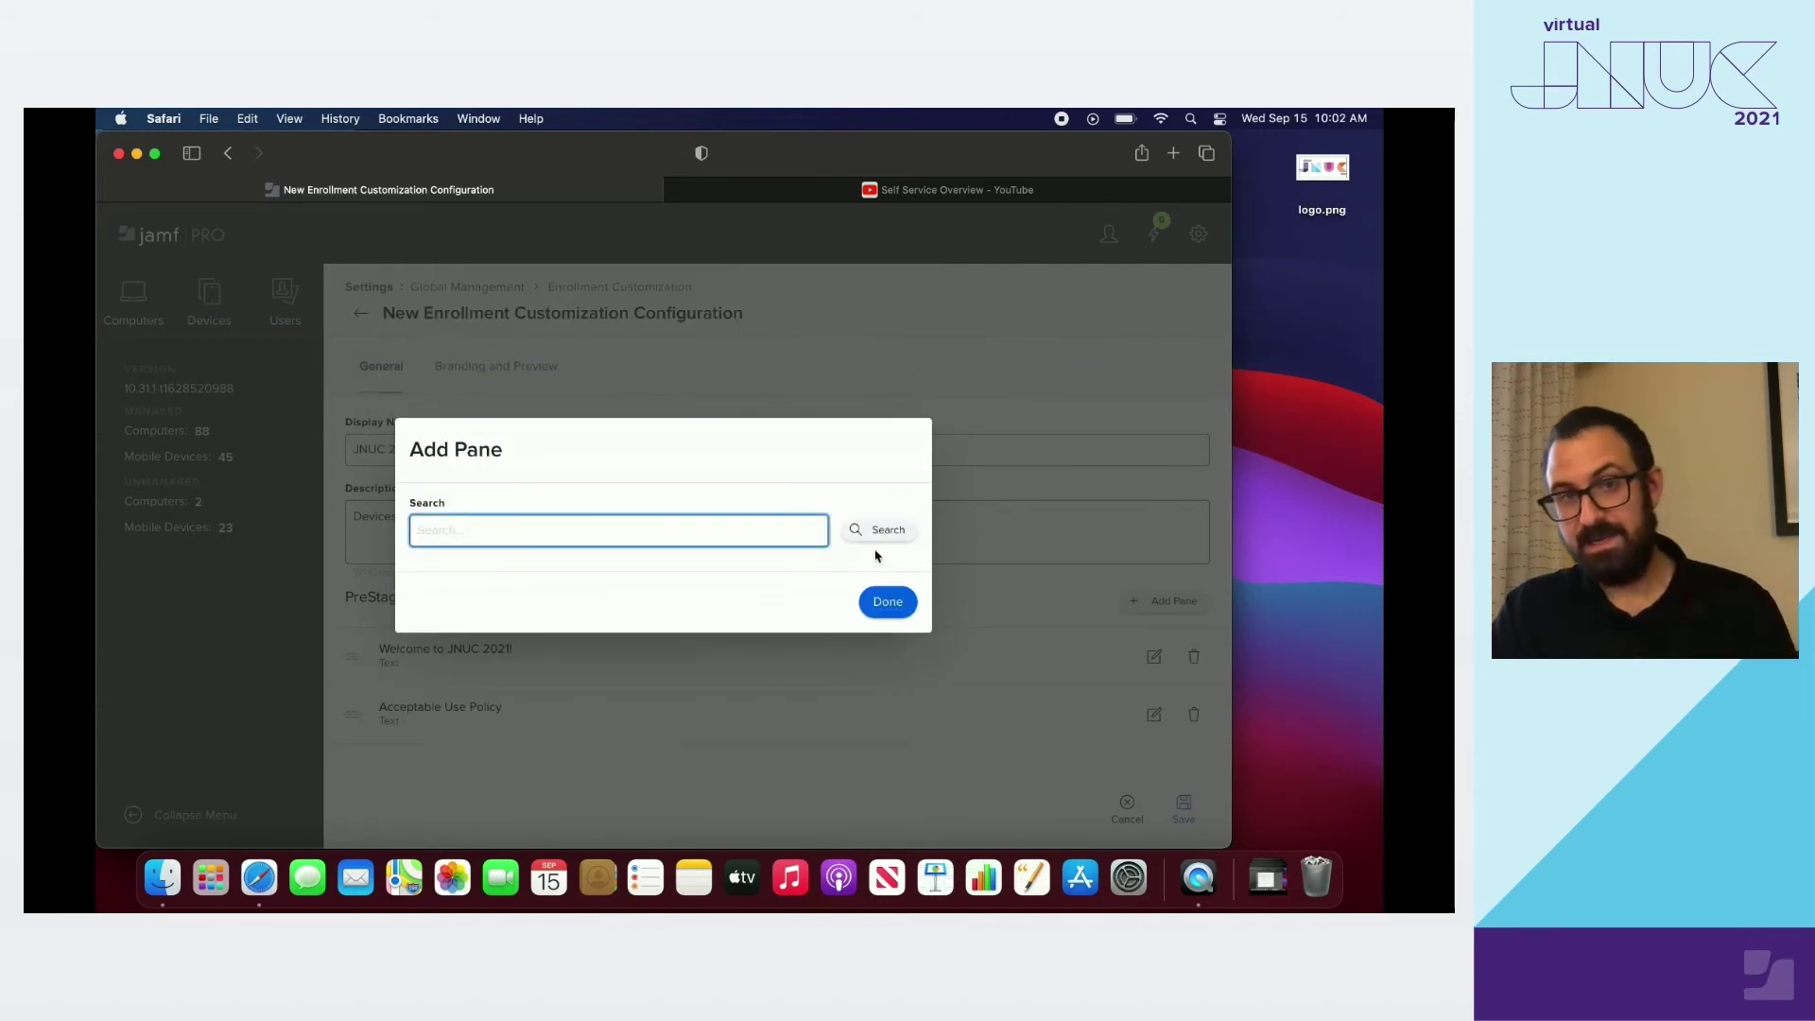
{"action": "type", "text": "Admi"}
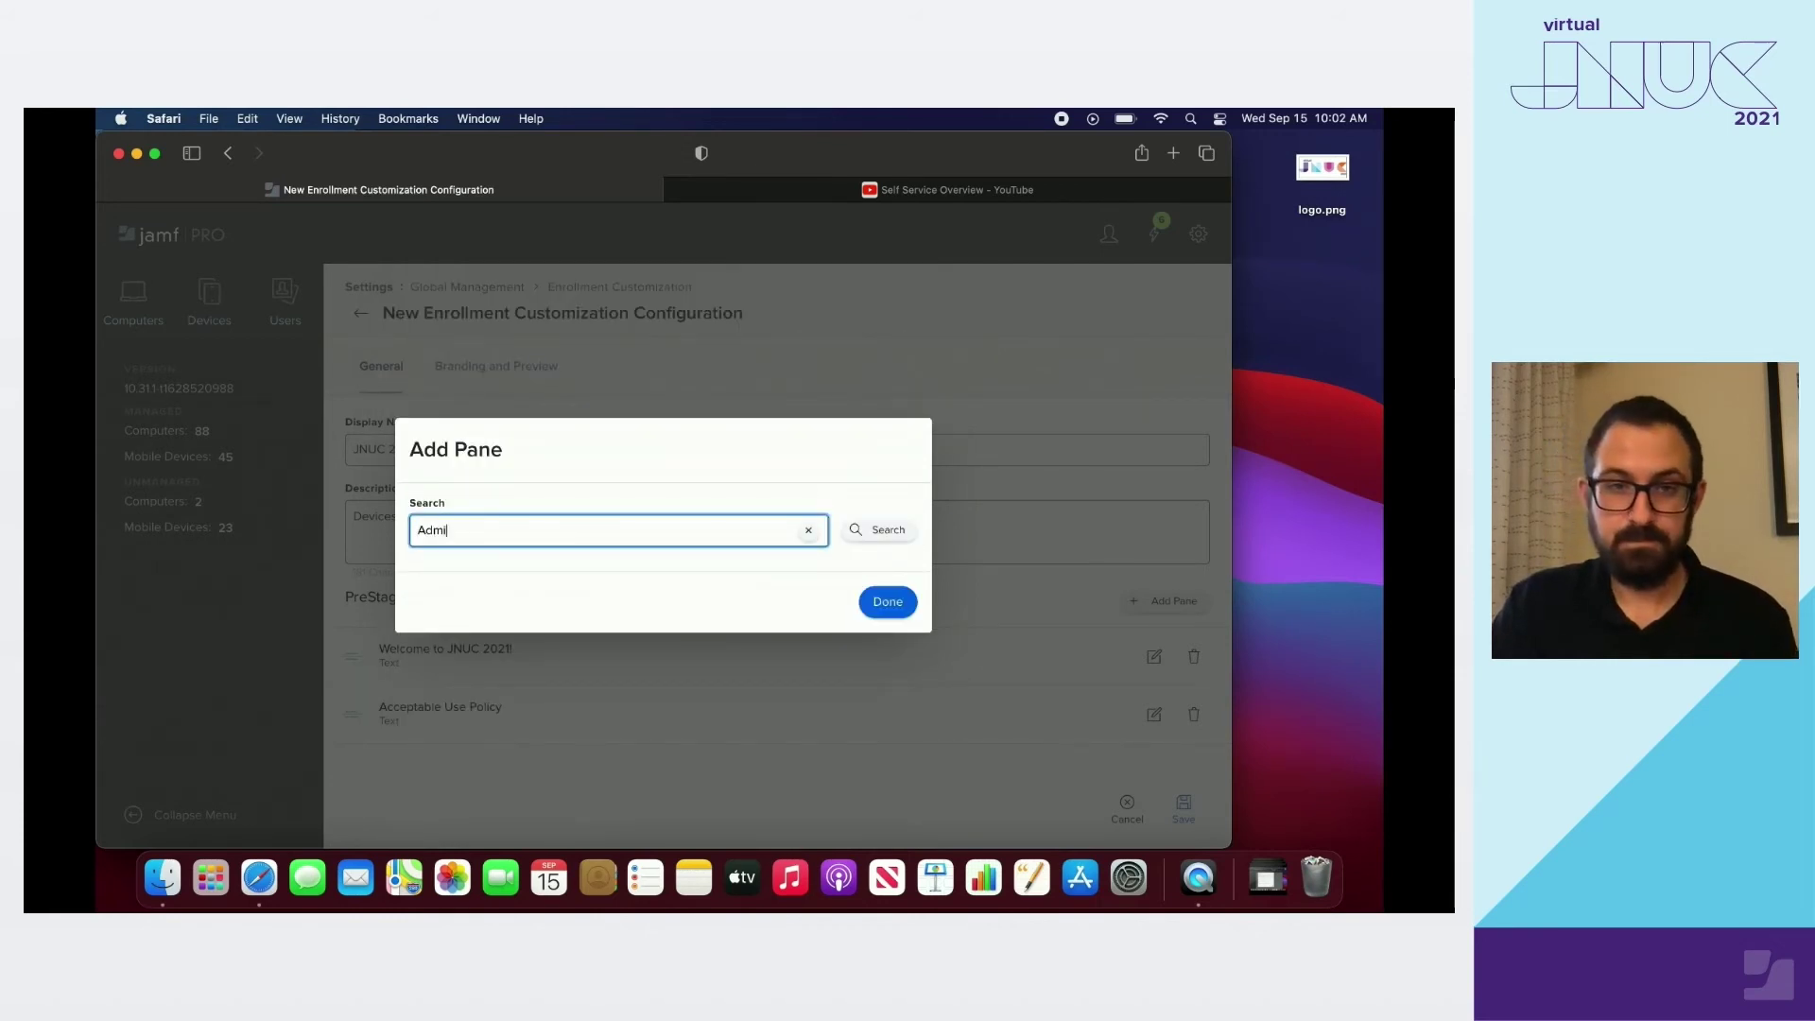
{"action": "type", "text": "nistrators"}
{"action": "left_click", "coordinate": [896, 535]}
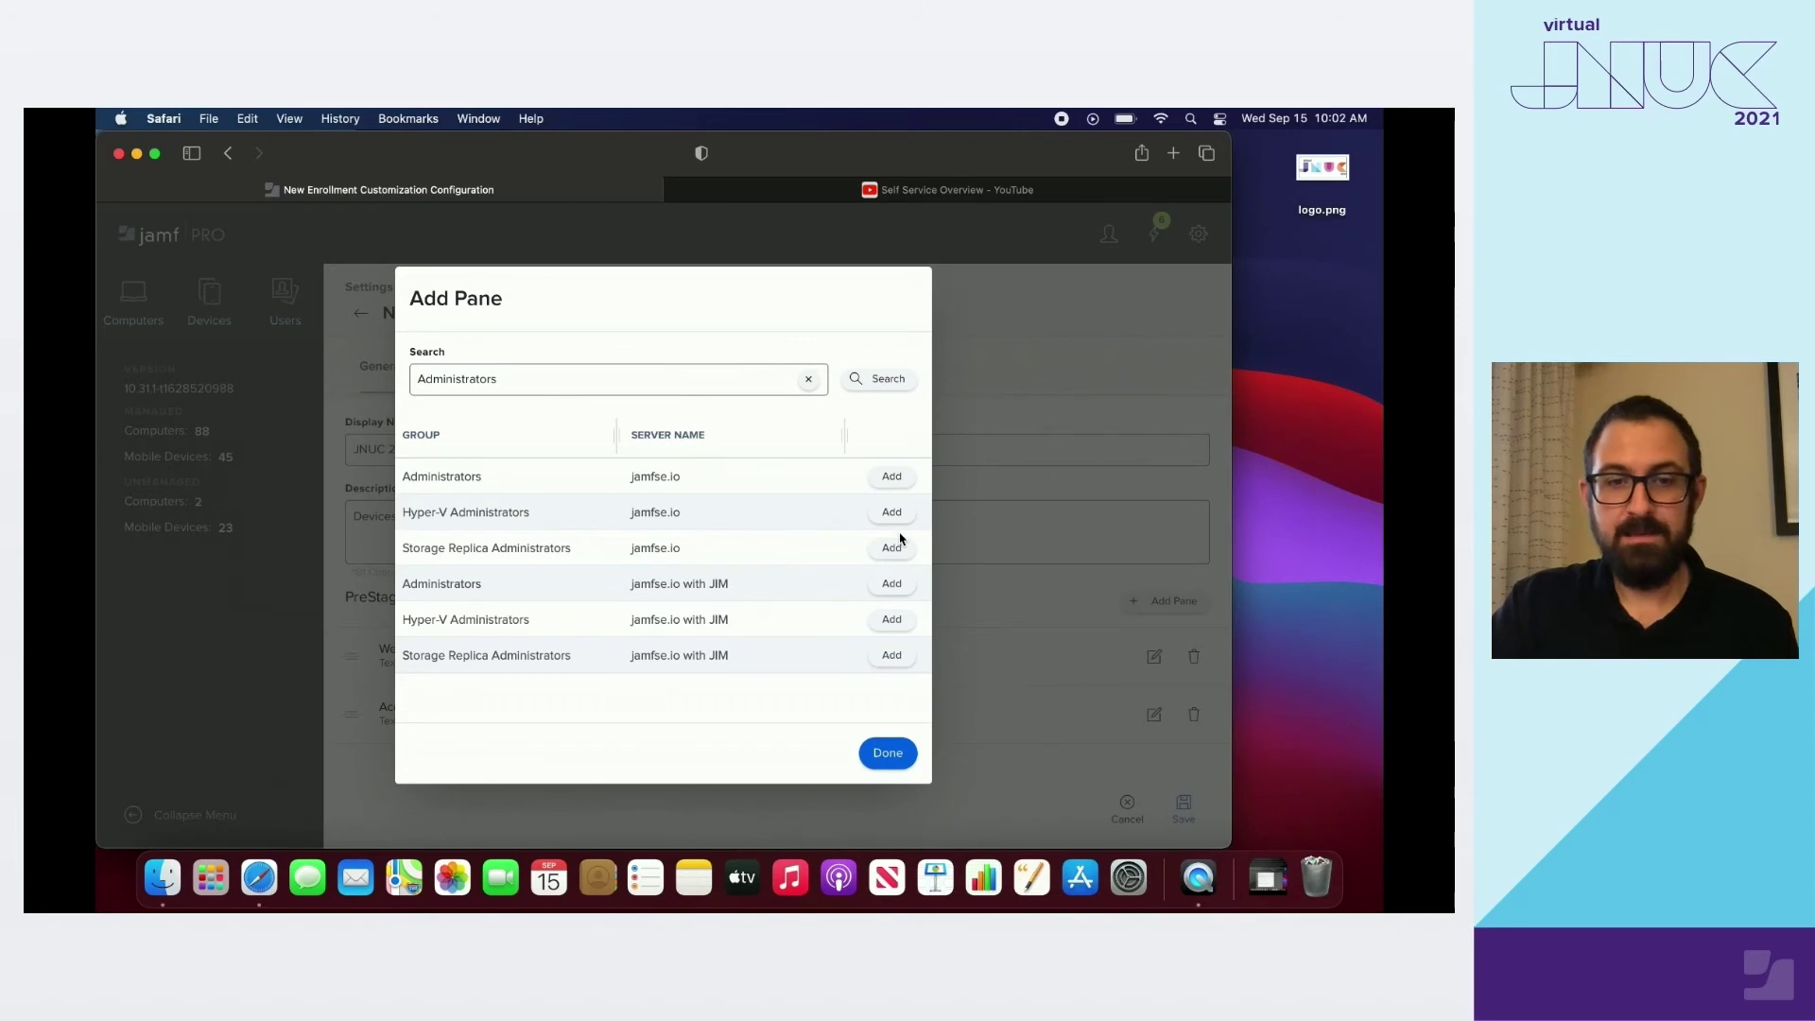
{"action": "left_click", "coordinate": [891, 477]}
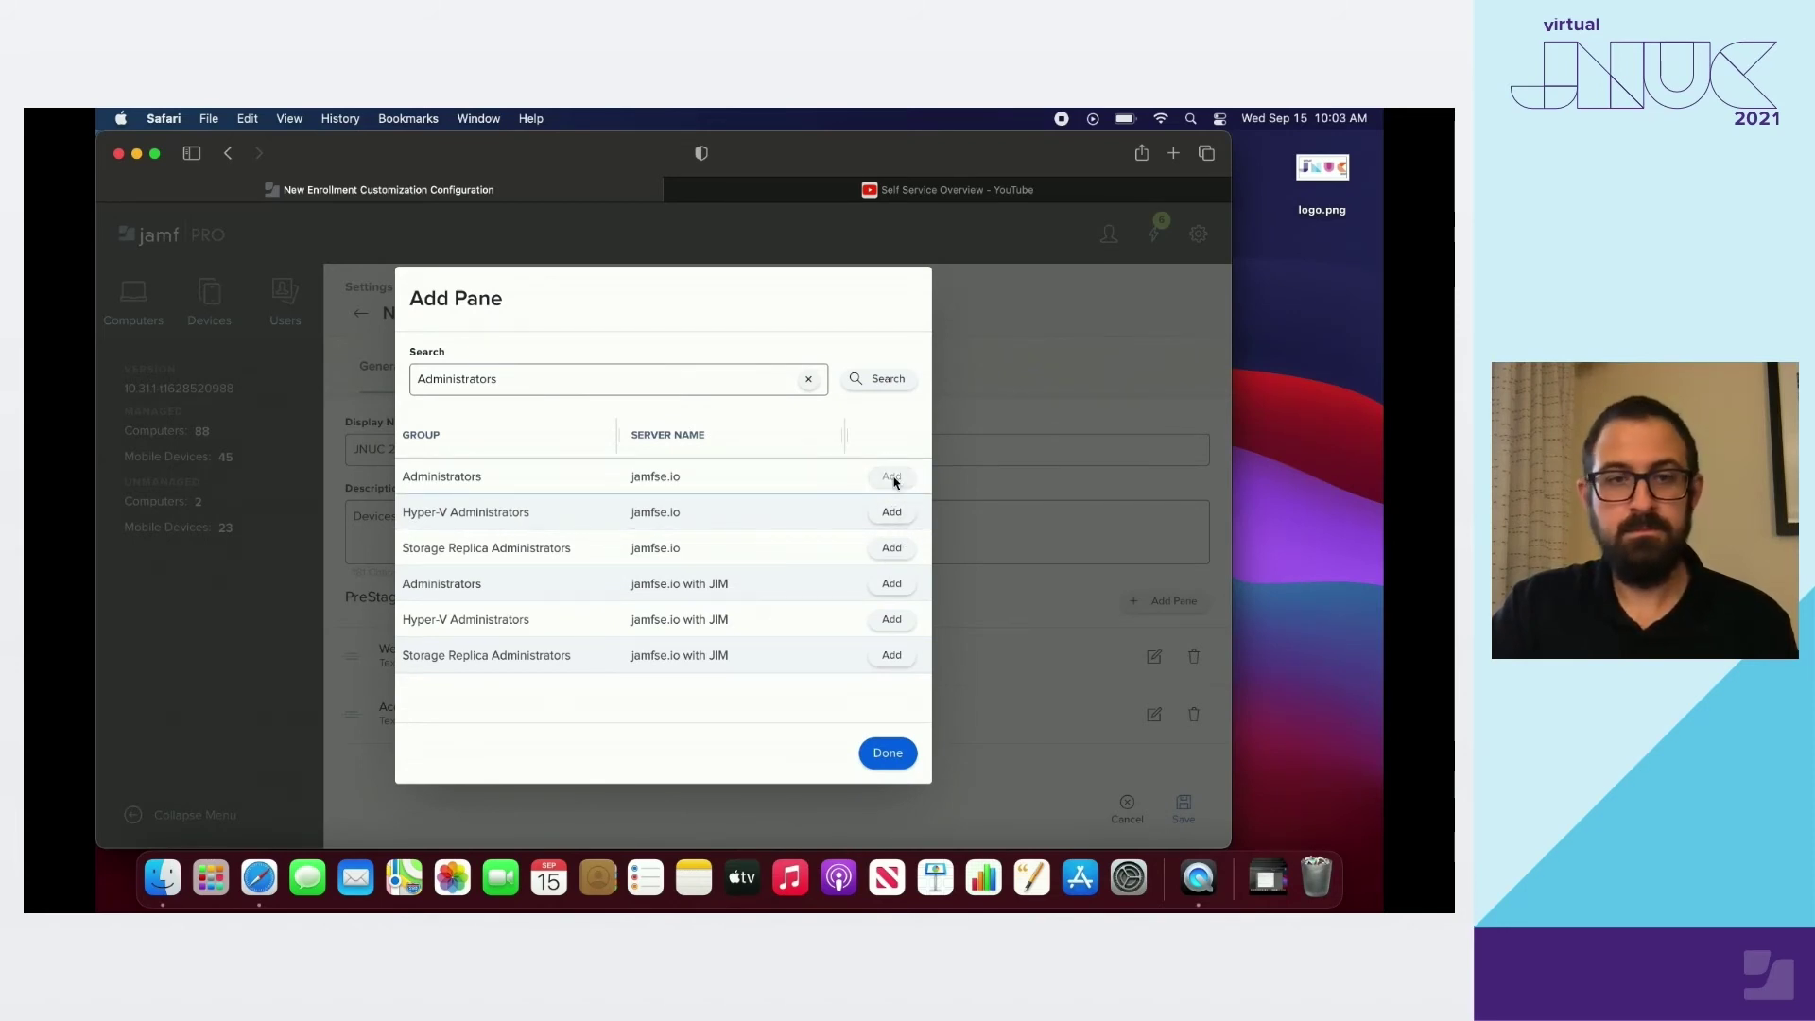
{"action": "left_click", "coordinate": [892, 752]}
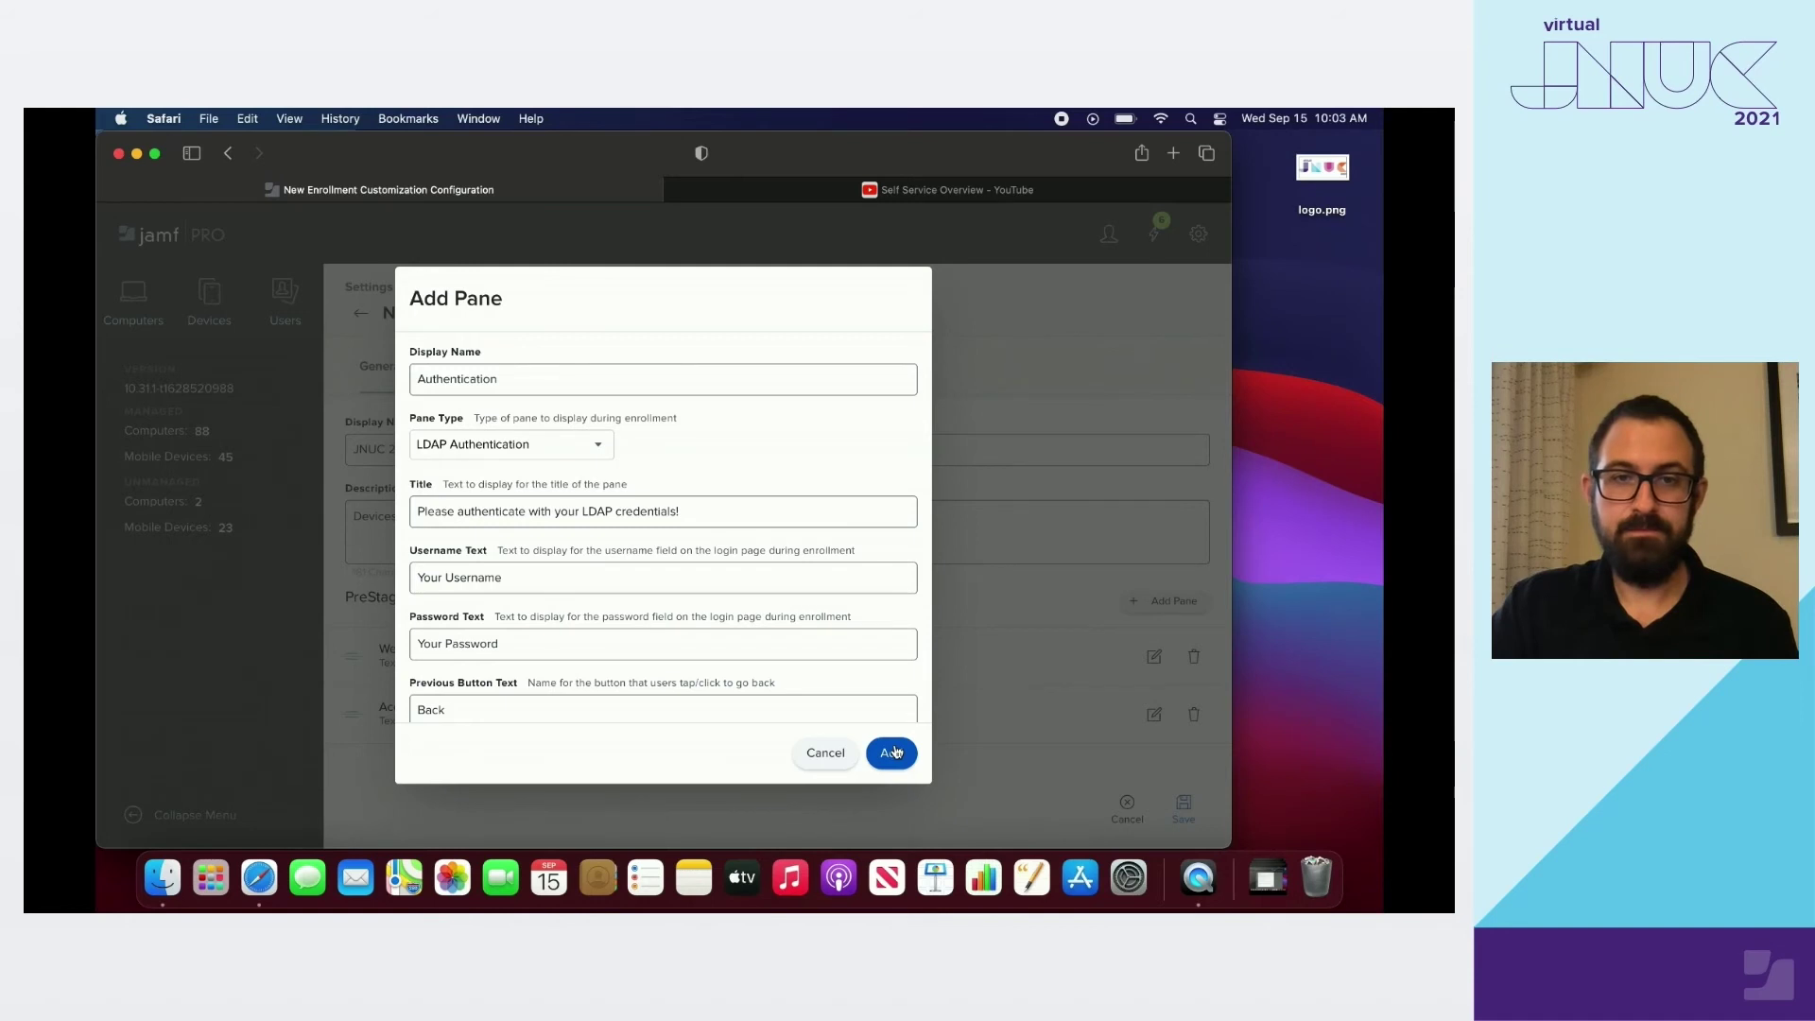
{"action": "scroll", "coordinate": [895, 684], "scroll_direction": "down", "scroll_amount": 6}
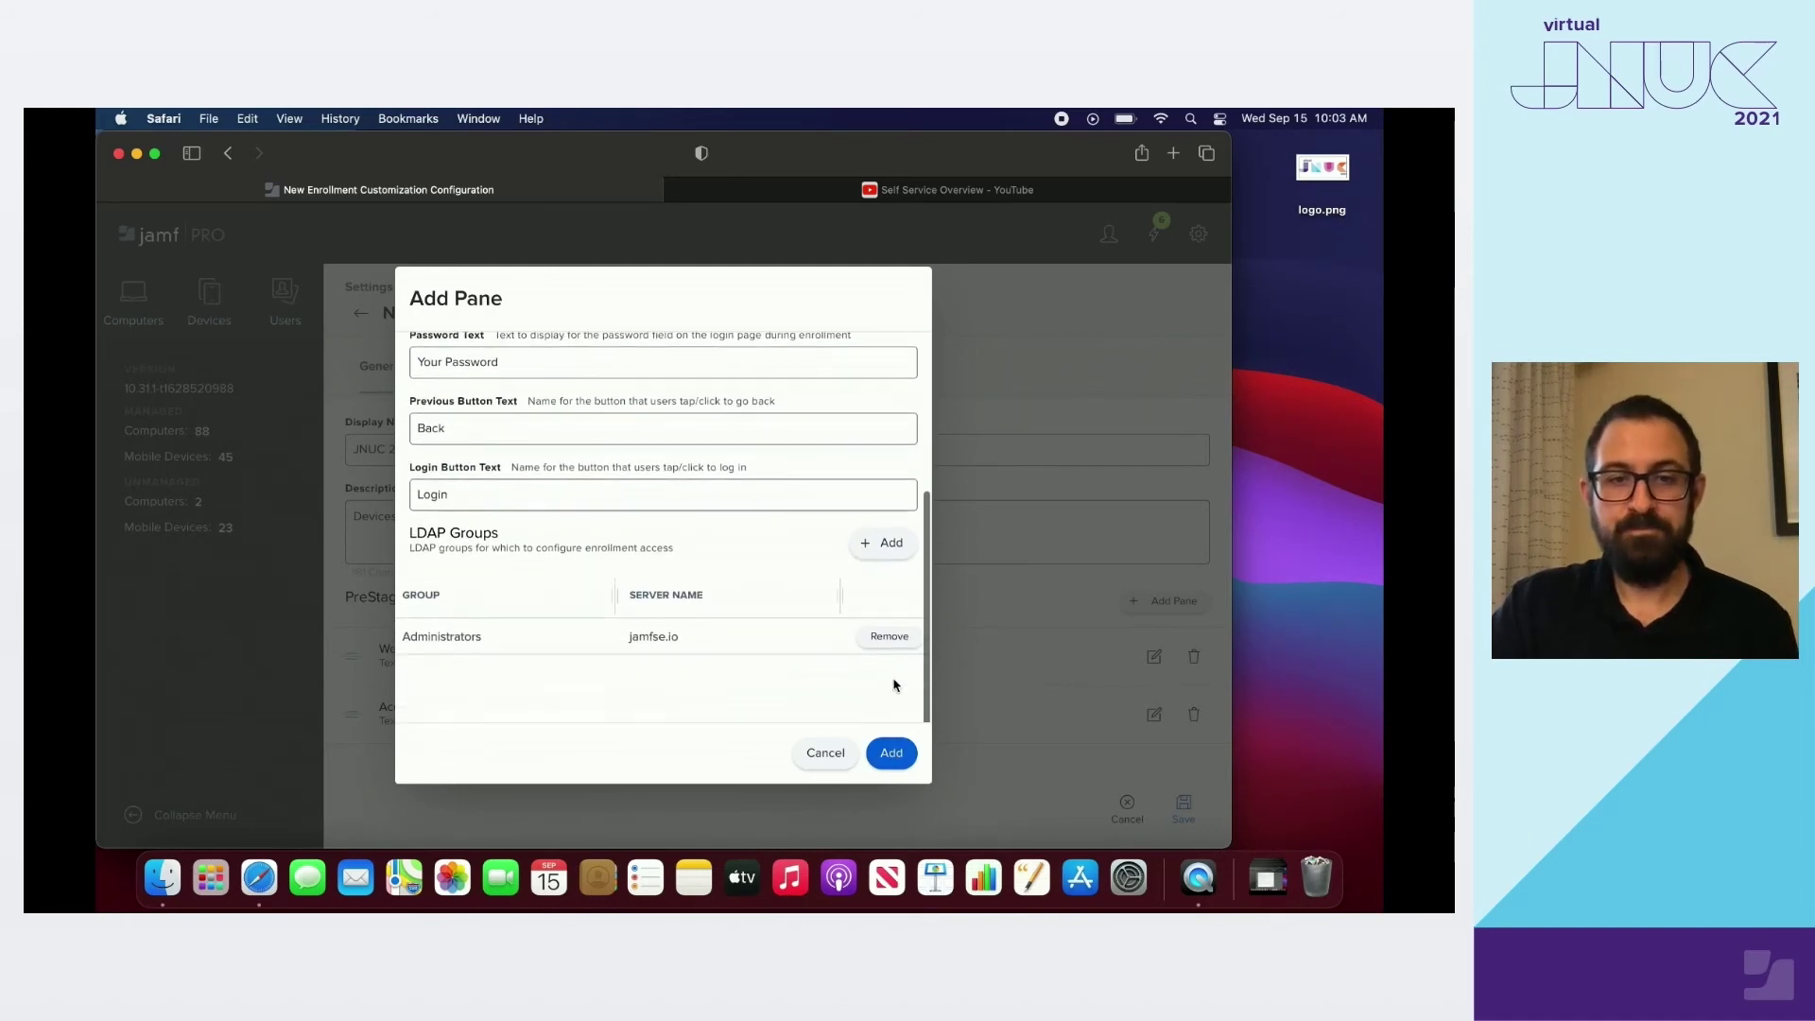
Save the Authentication pane and reorder it above Acceptable Use Policy
{"action": "left_click", "coordinate": [896, 753]}
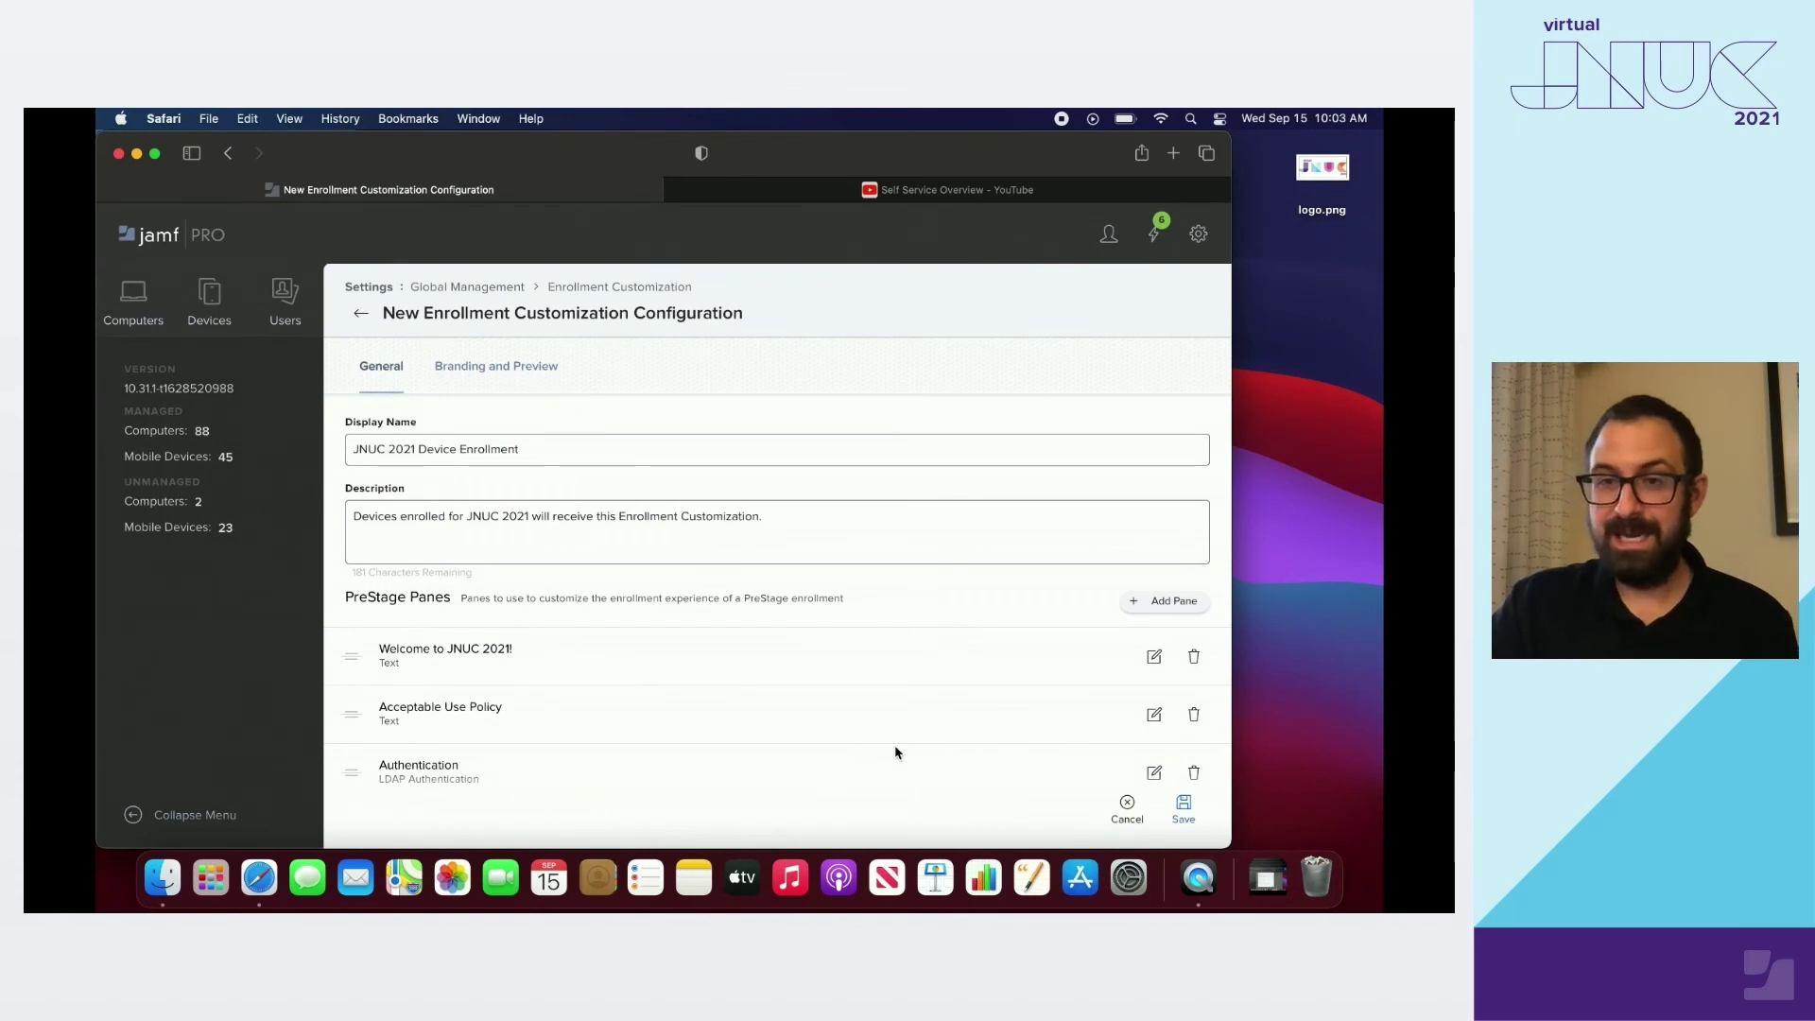
{"action": "key", "text": "super+Tab"}
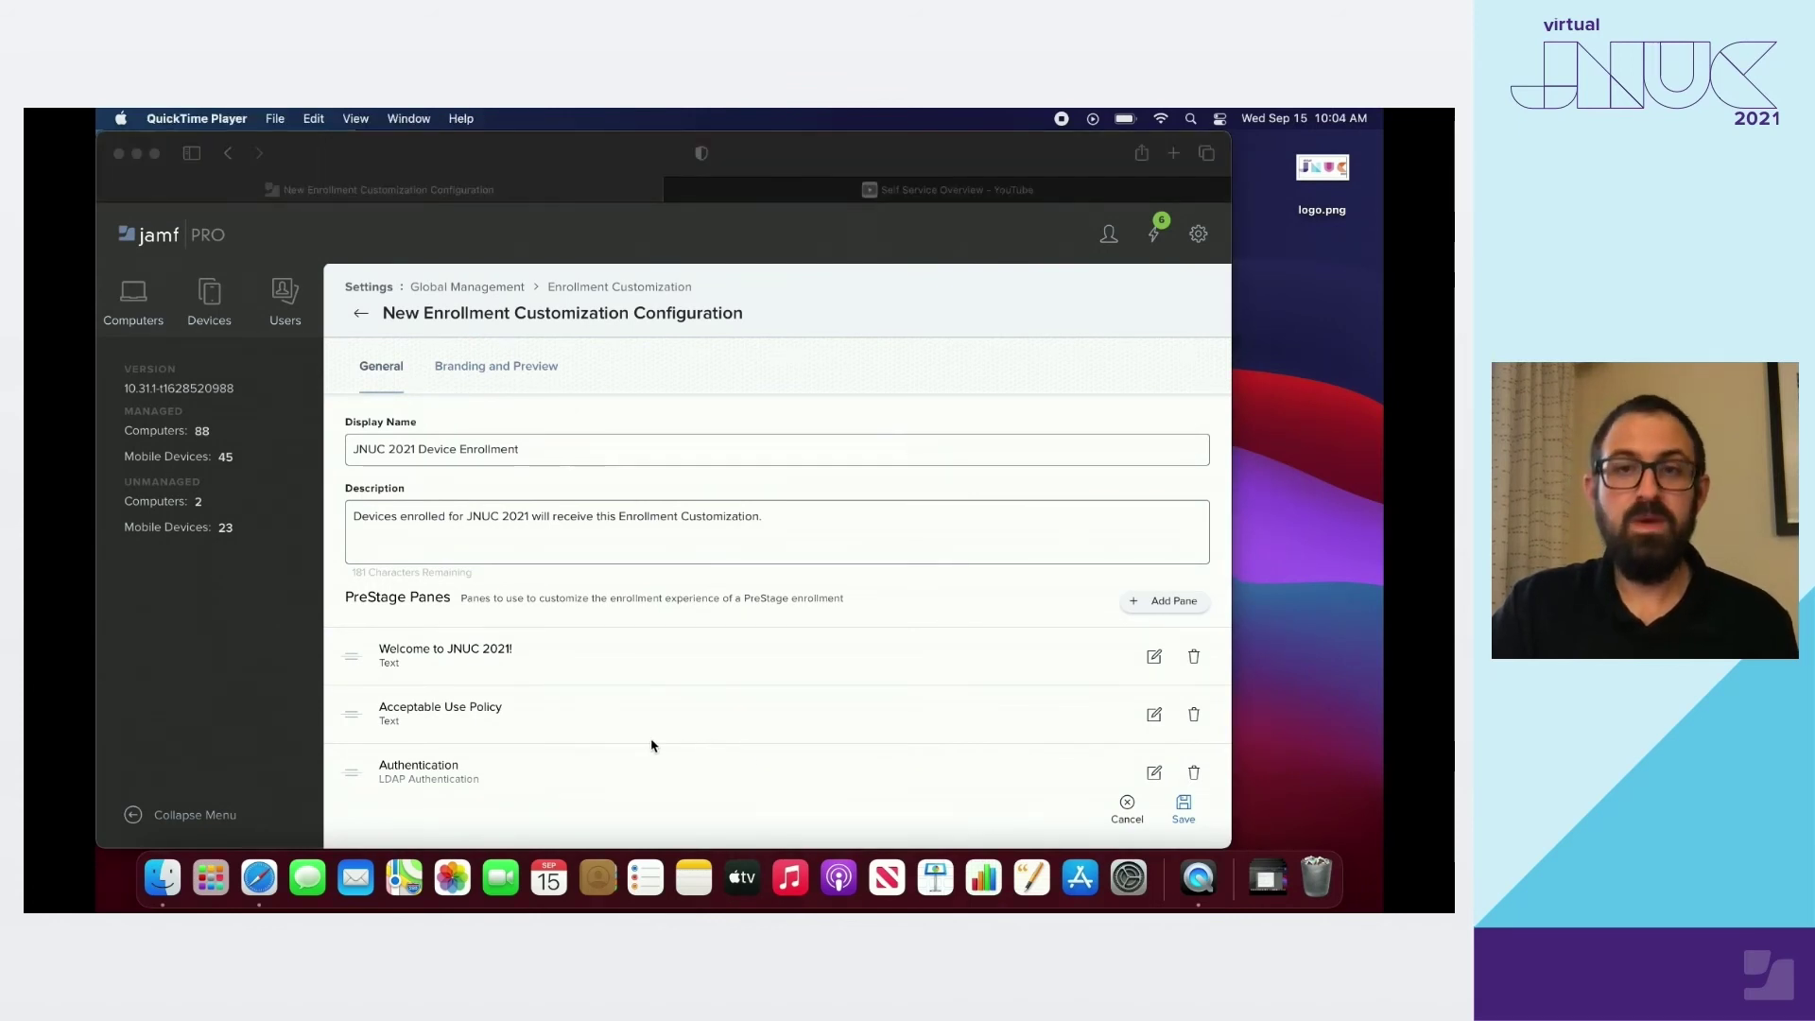
{"action": "left_click", "coordinate": [395, 820]}
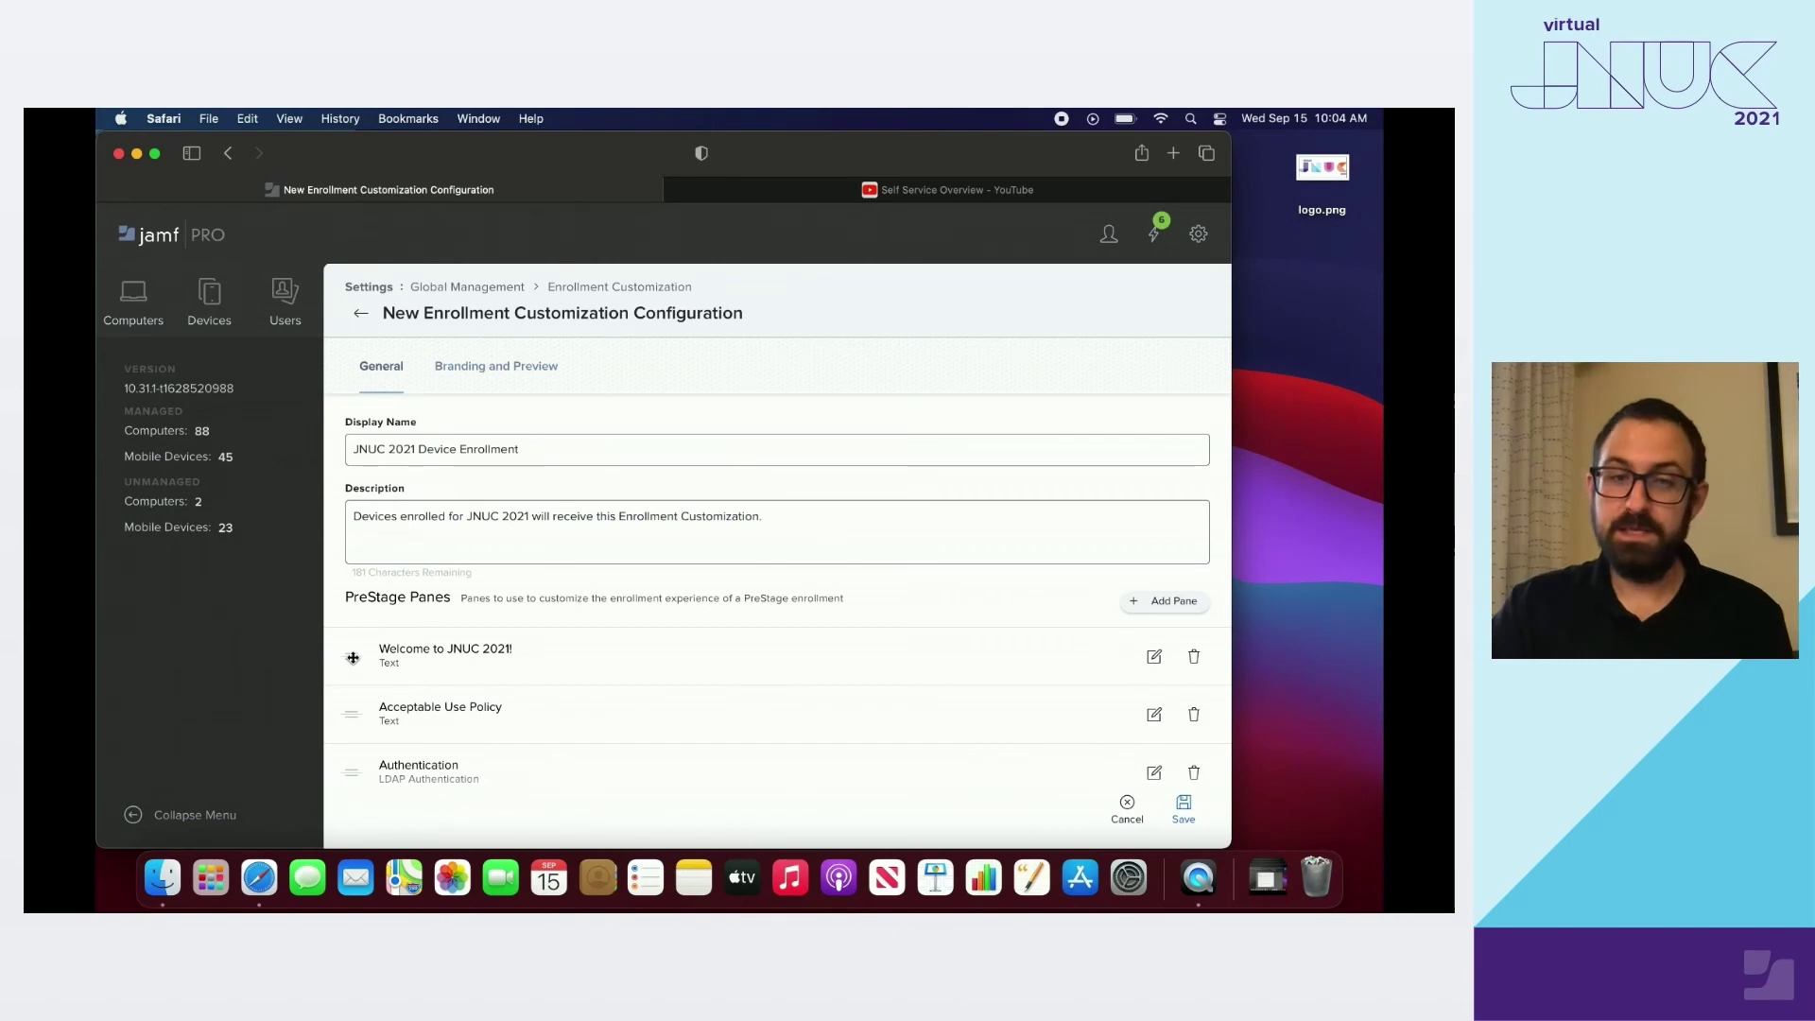
{"action": "left_click_drag", "start_coordinate": [355, 773], "coordinate": [355, 717]}
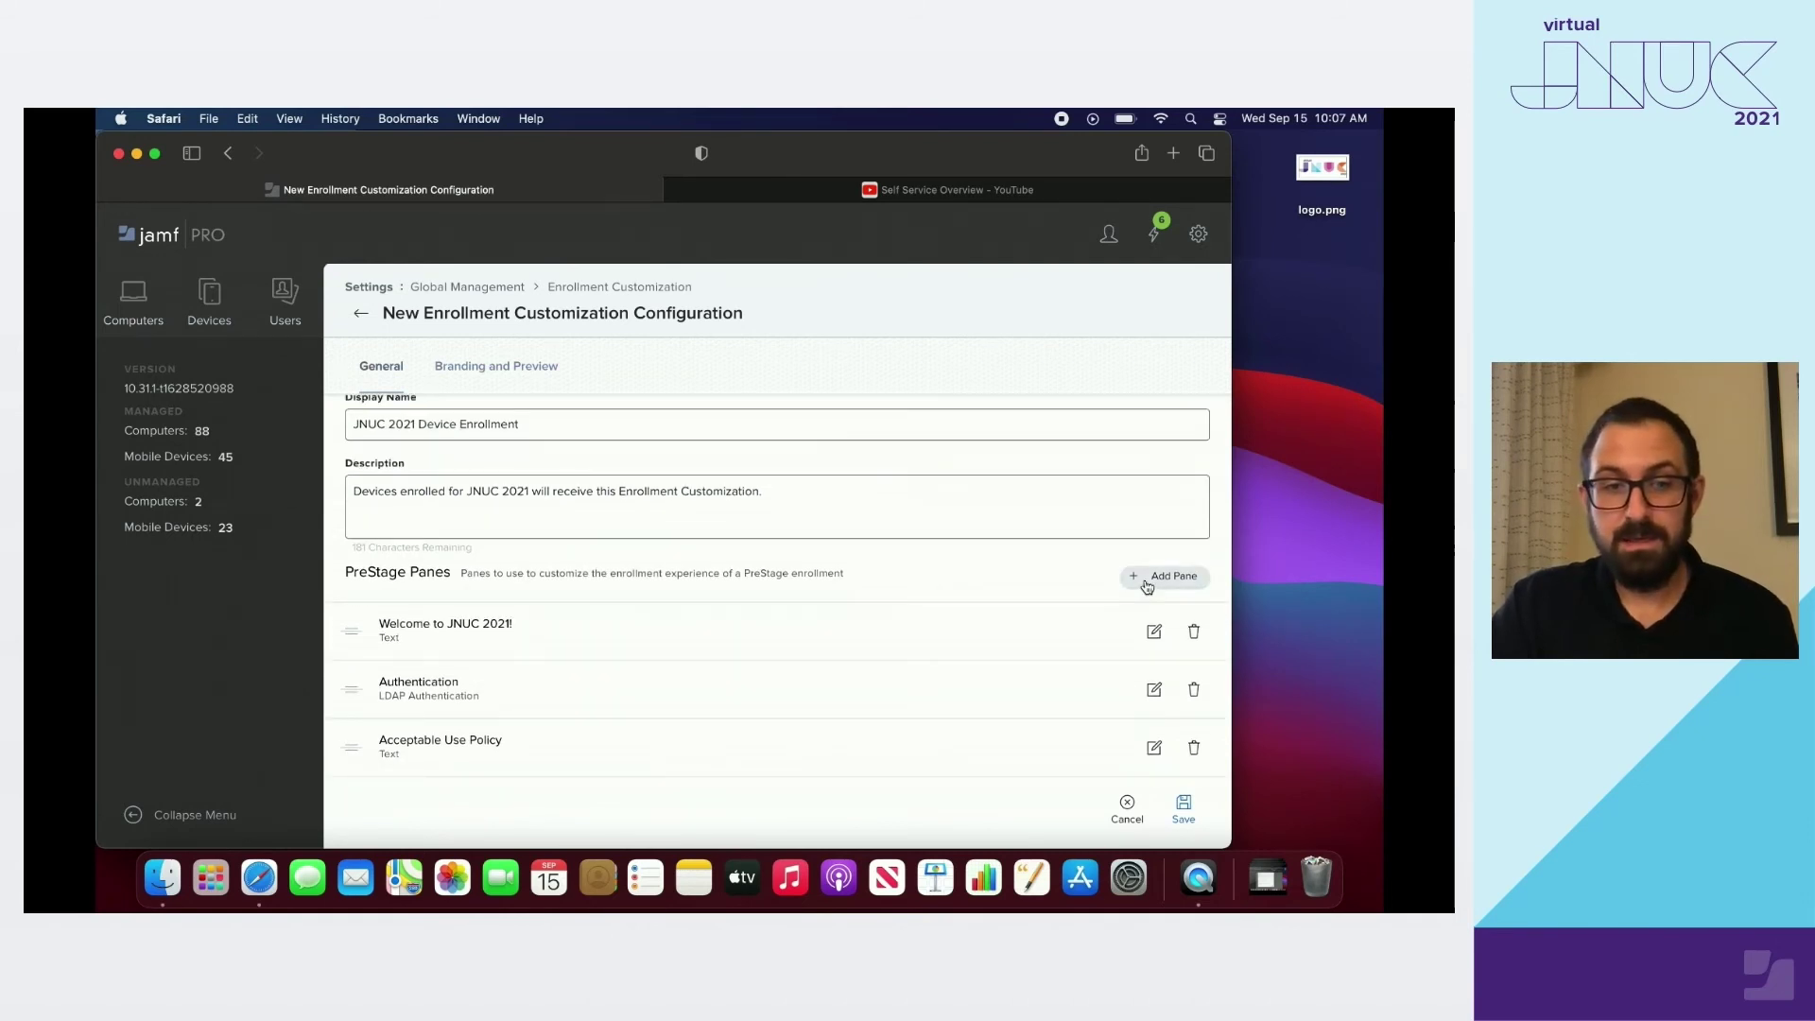
{"action": "left_click", "coordinate": [1147, 586]}
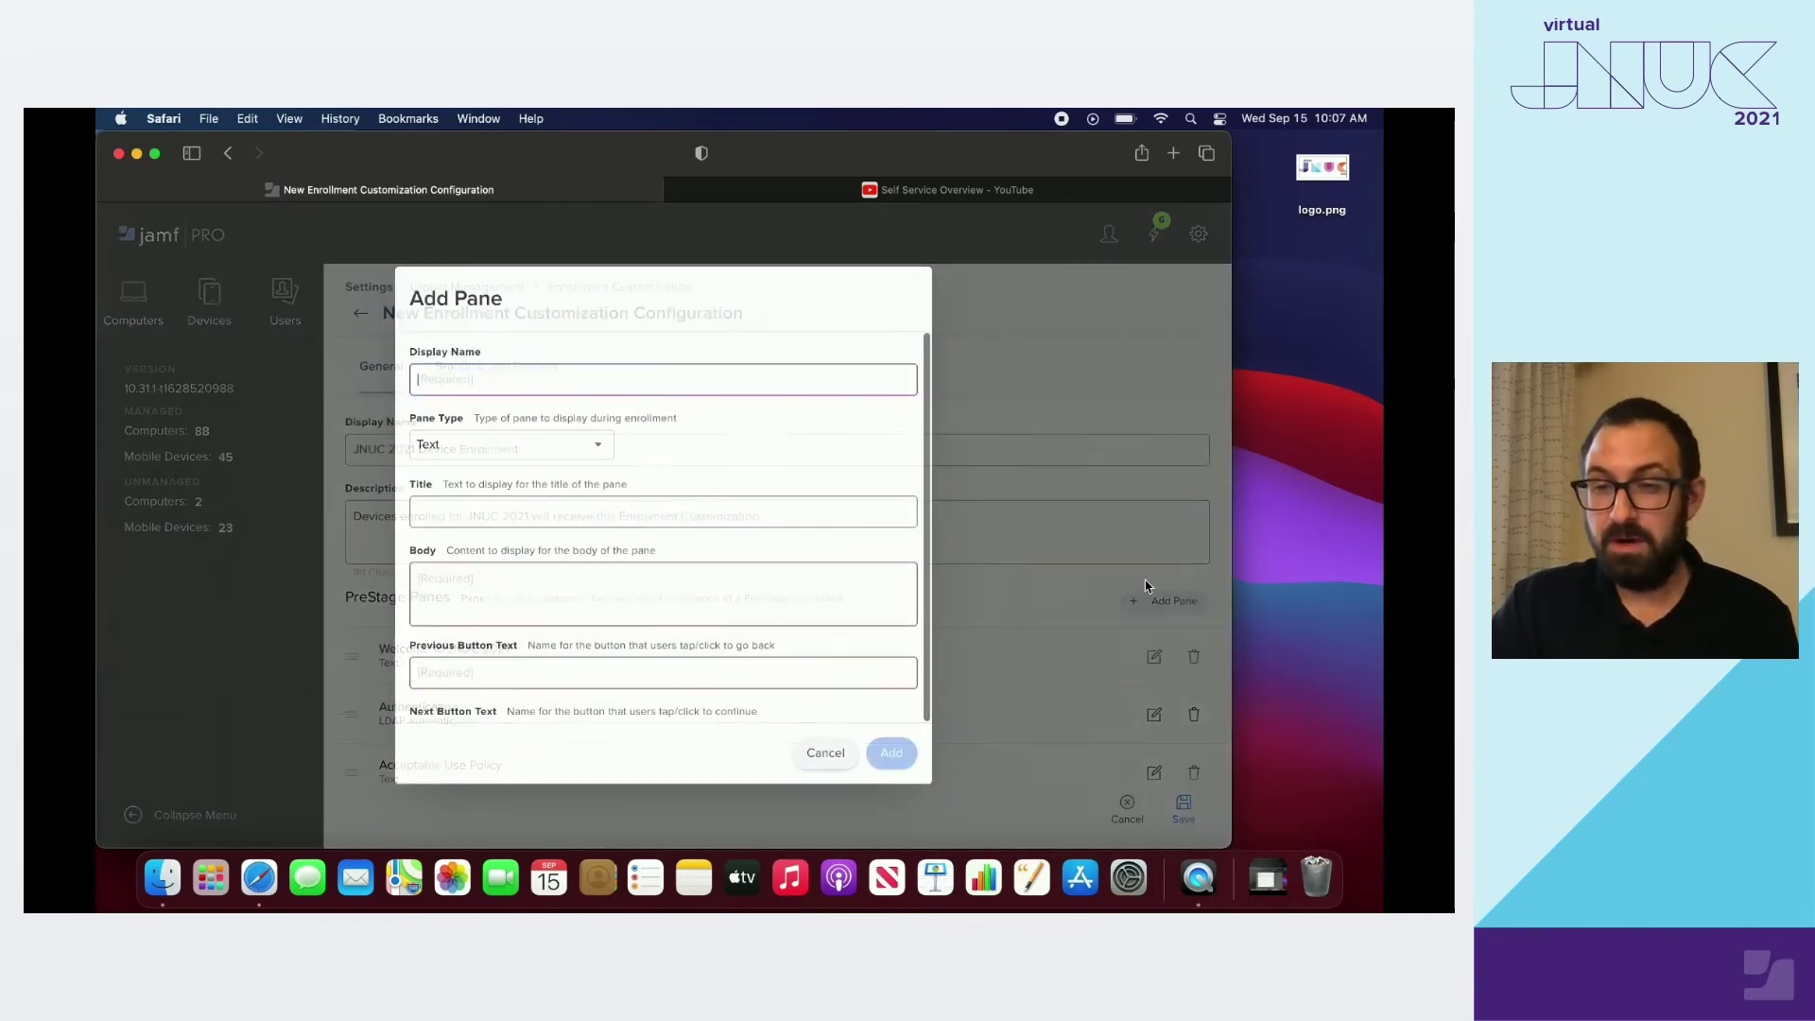
Make a 'Self Service' Text pane titled 'Check out self service at the desktop!' and copy the video's share link
{"action": "type", "text": "Se"}
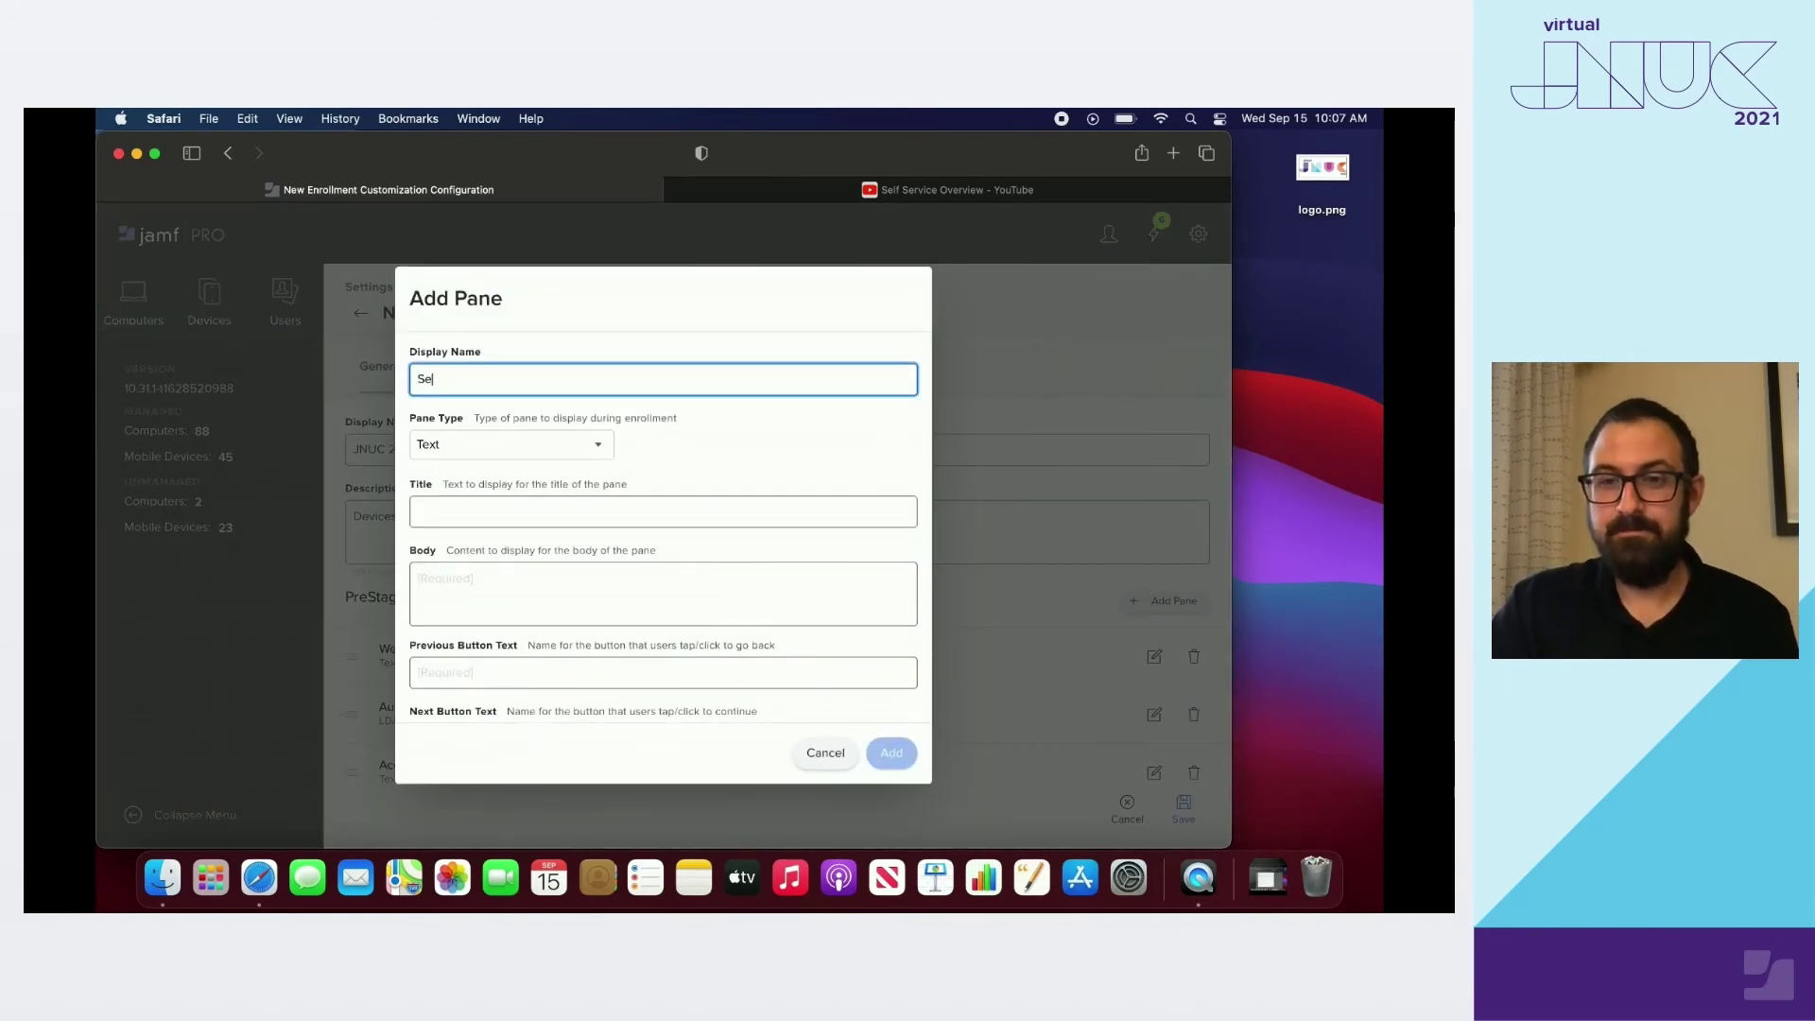
{"action": "type", "text": "lf Service"}
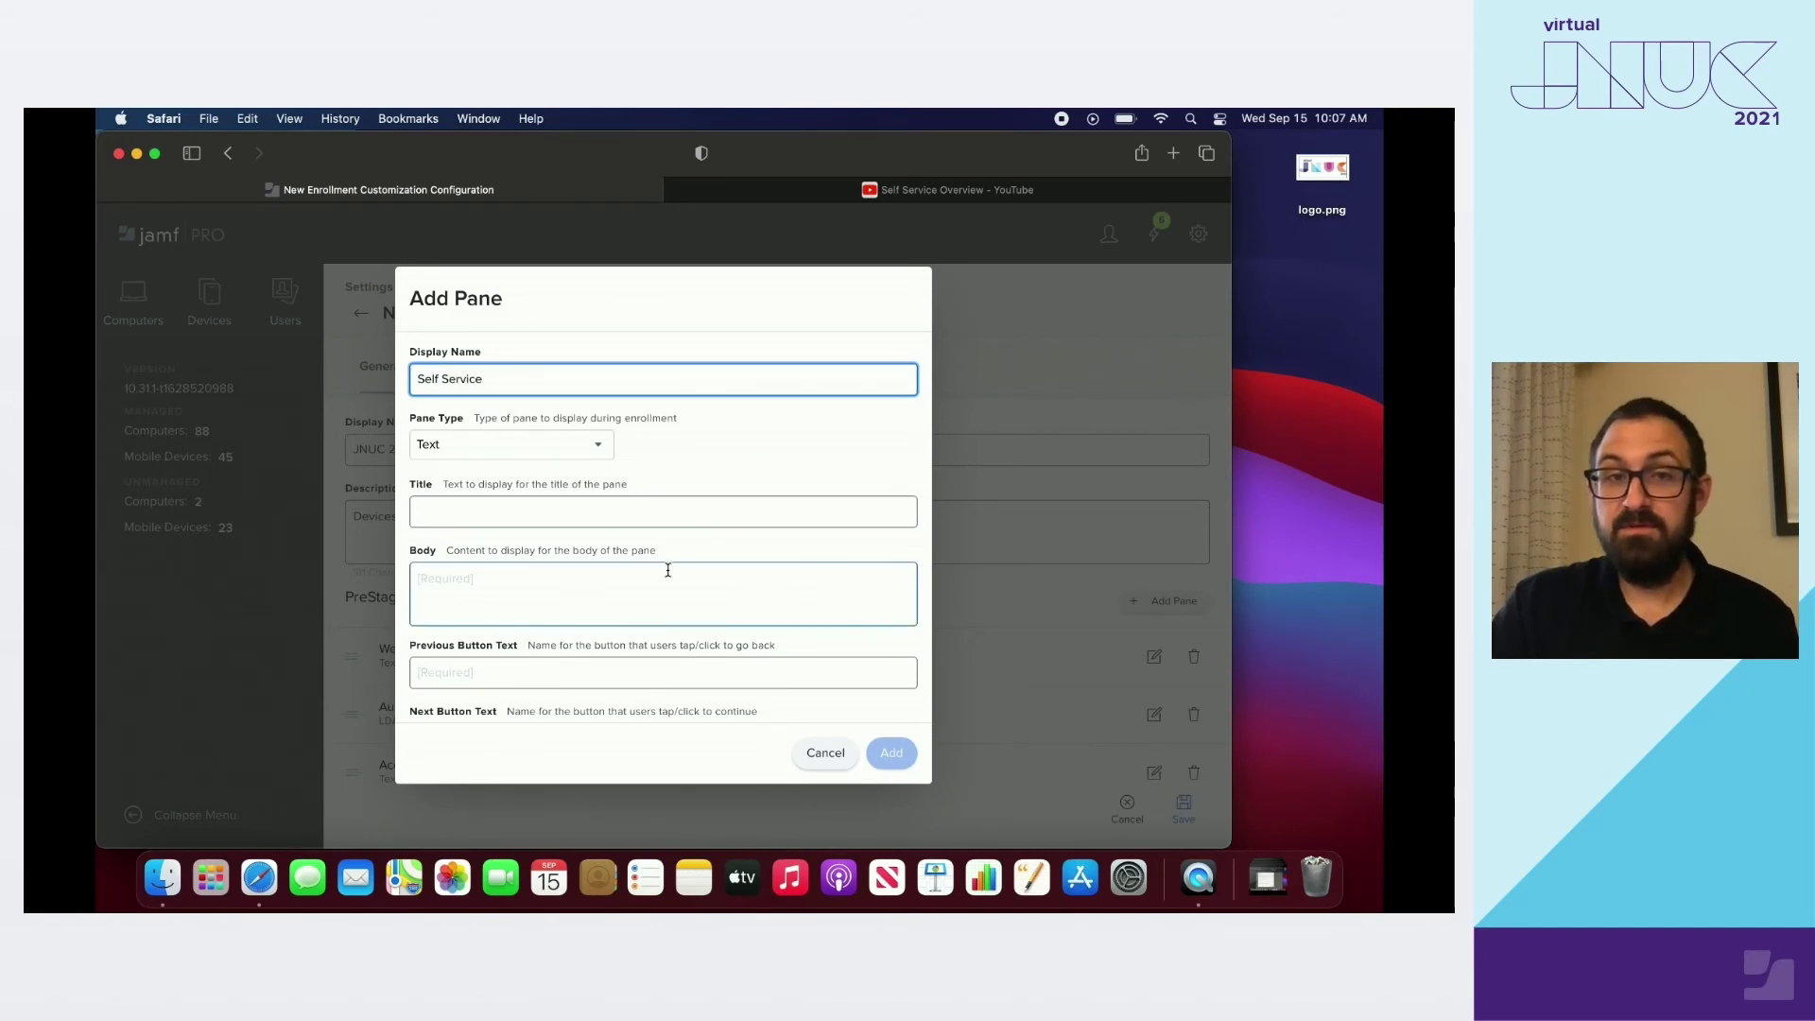
{"action": "left_click", "coordinate": [602, 518]}
{"action": "type", "text": "Check out self"}
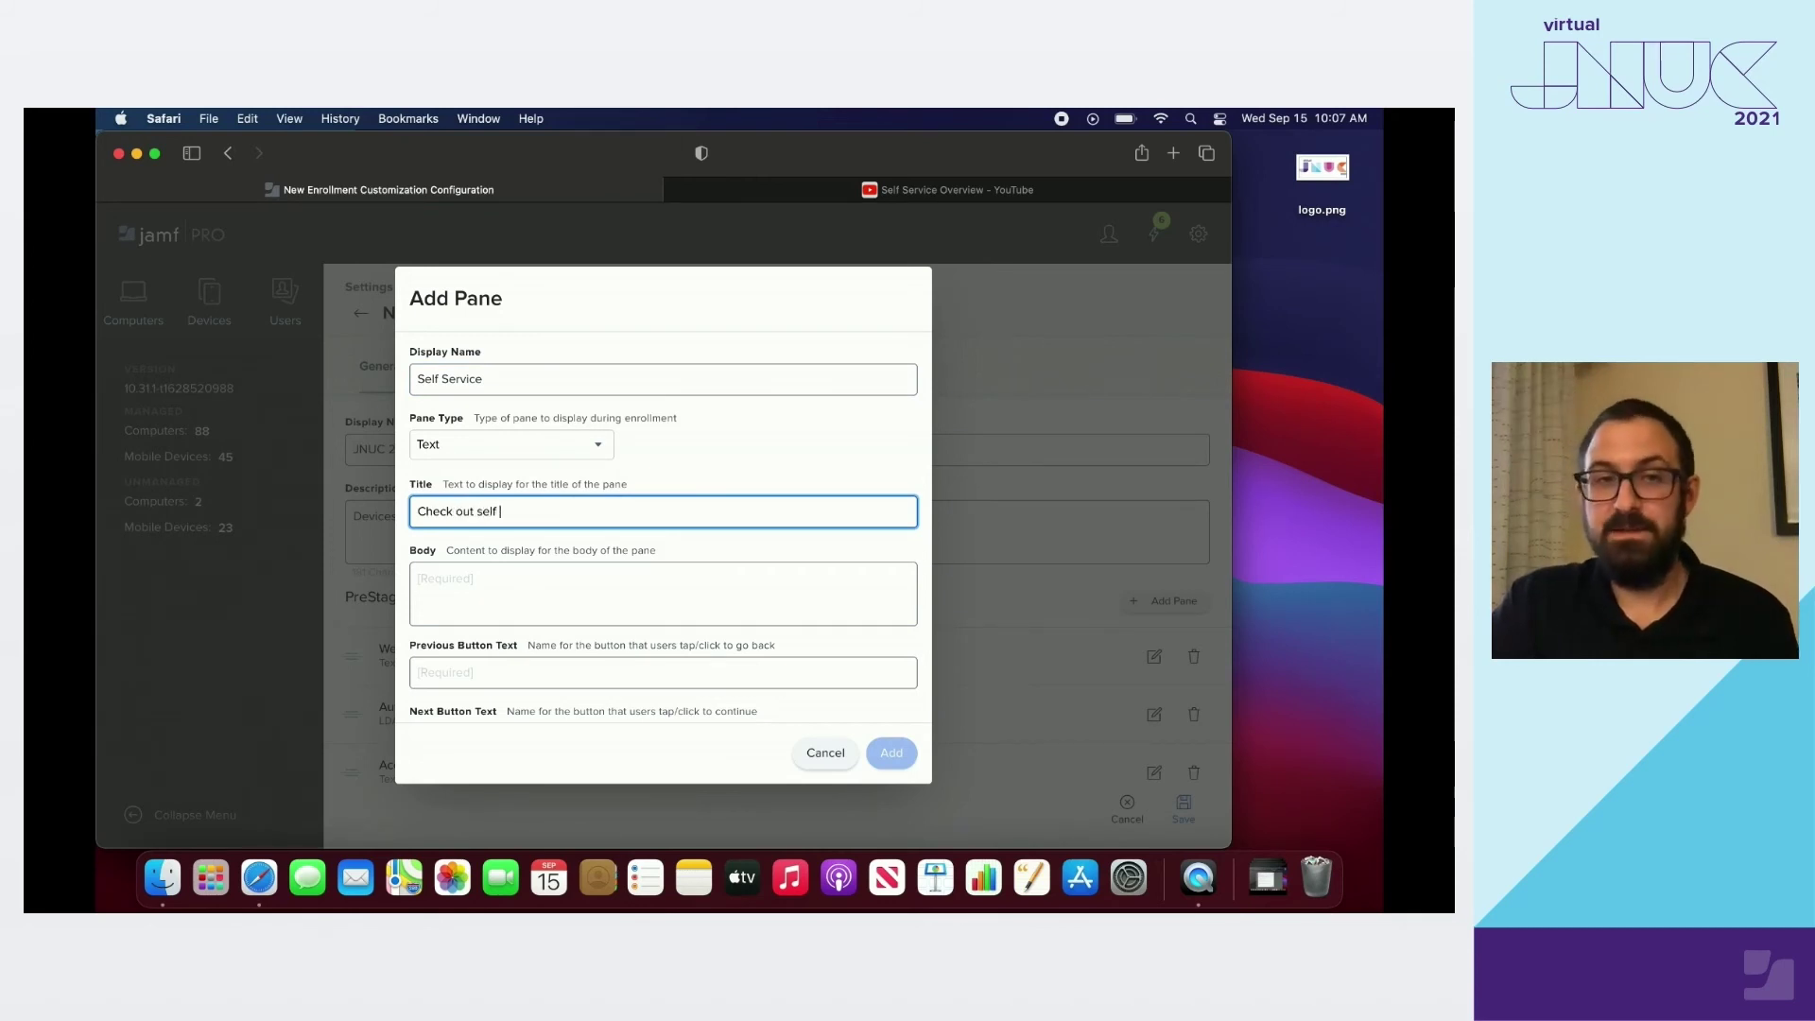
{"action": "type", "text": " service at the desktop!"}
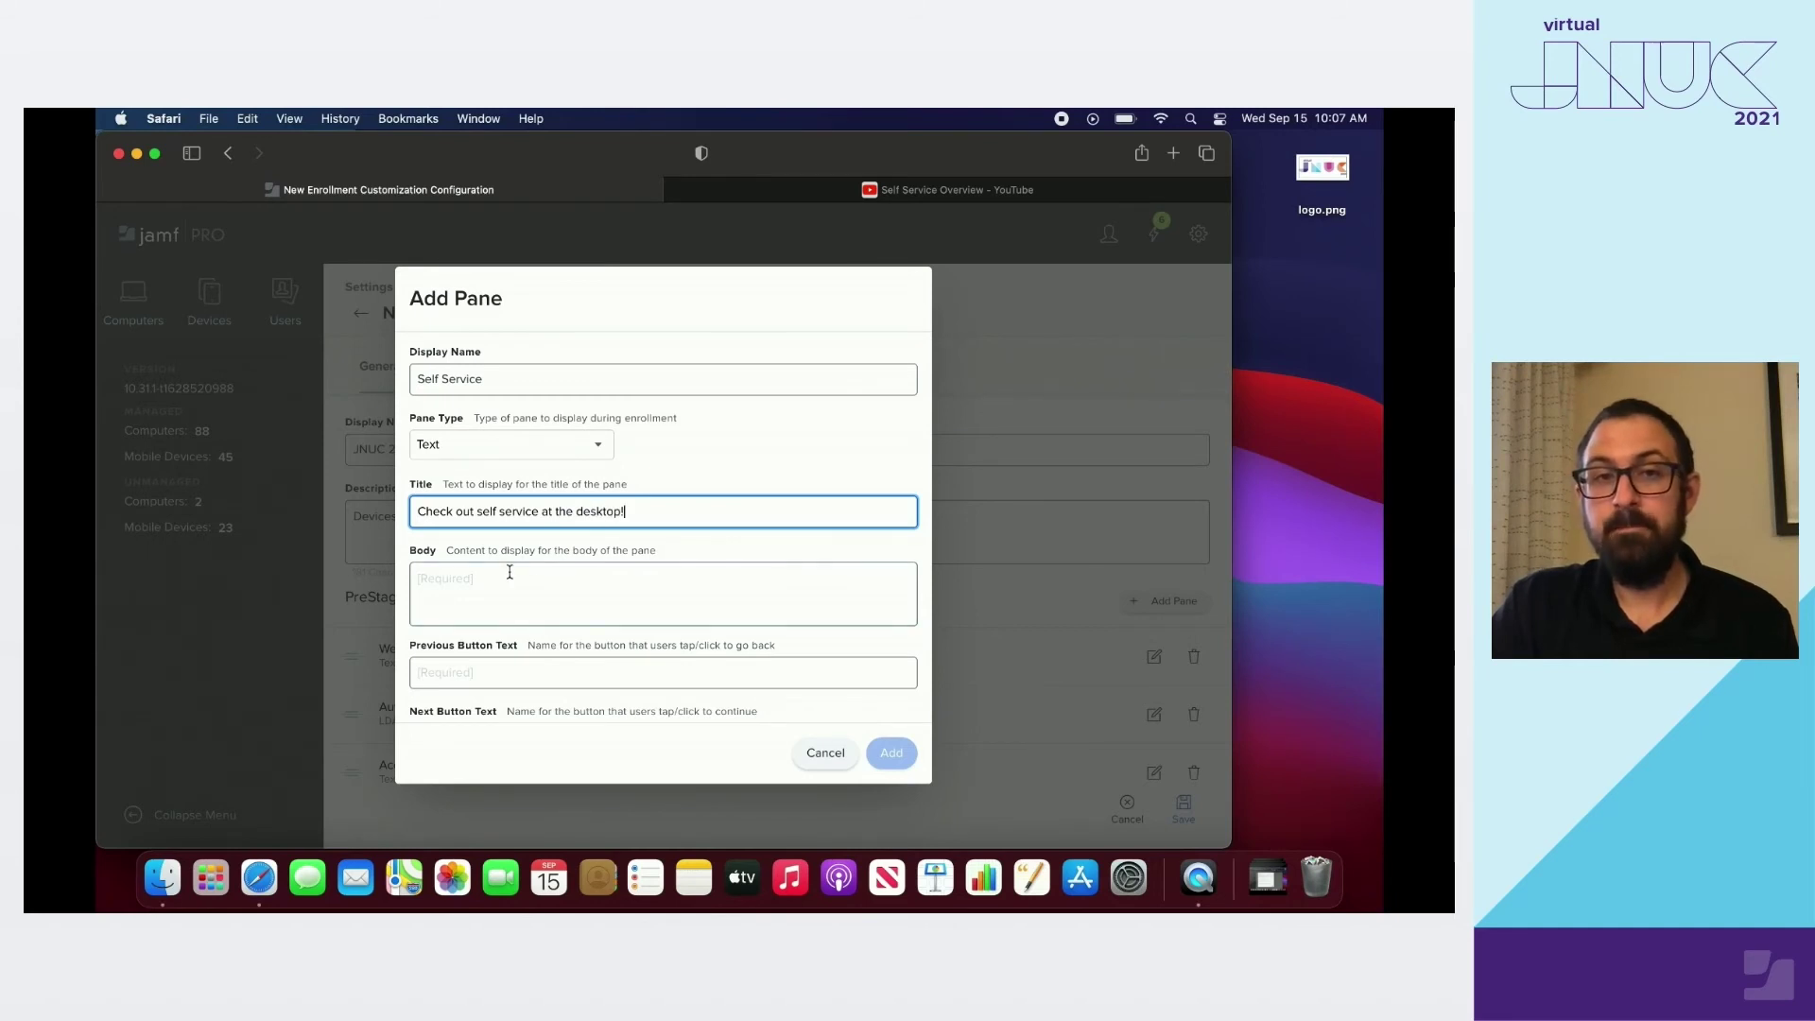
{"action": "left_click", "coordinate": [505, 576]}
{"action": "type", "text": "@"}
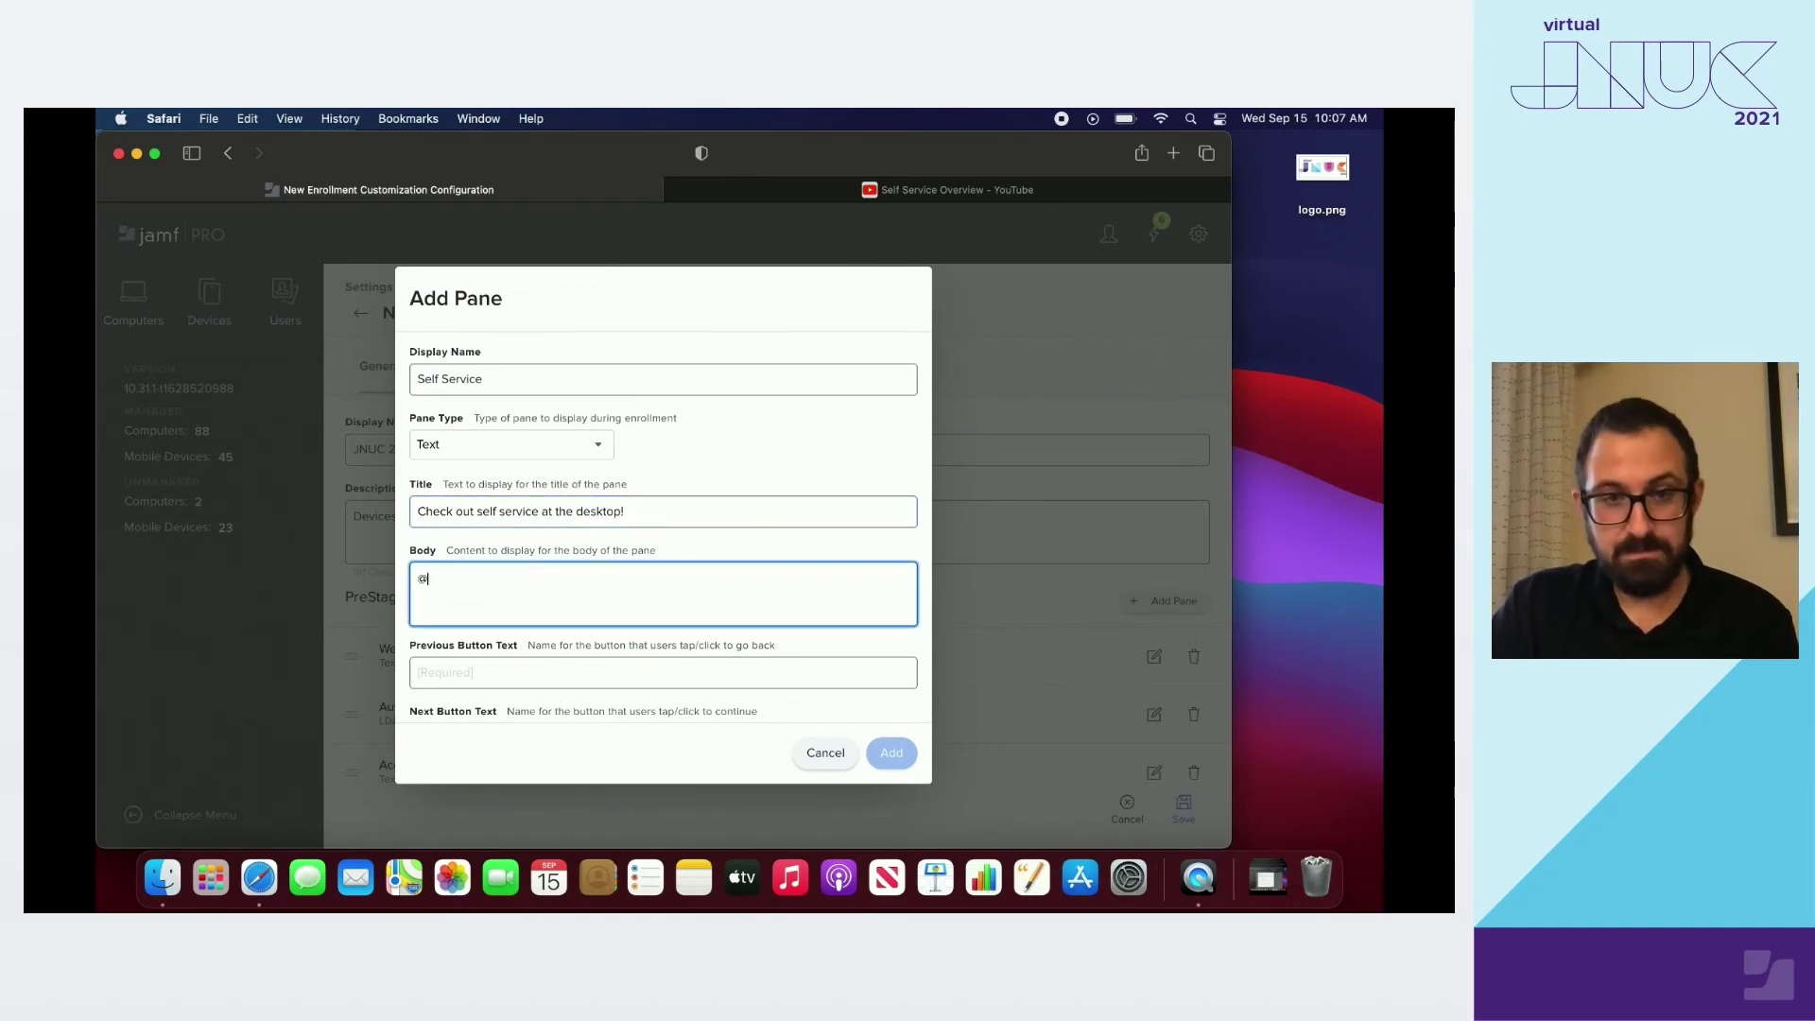
{"action": "type", "text": "[SelfService]("}
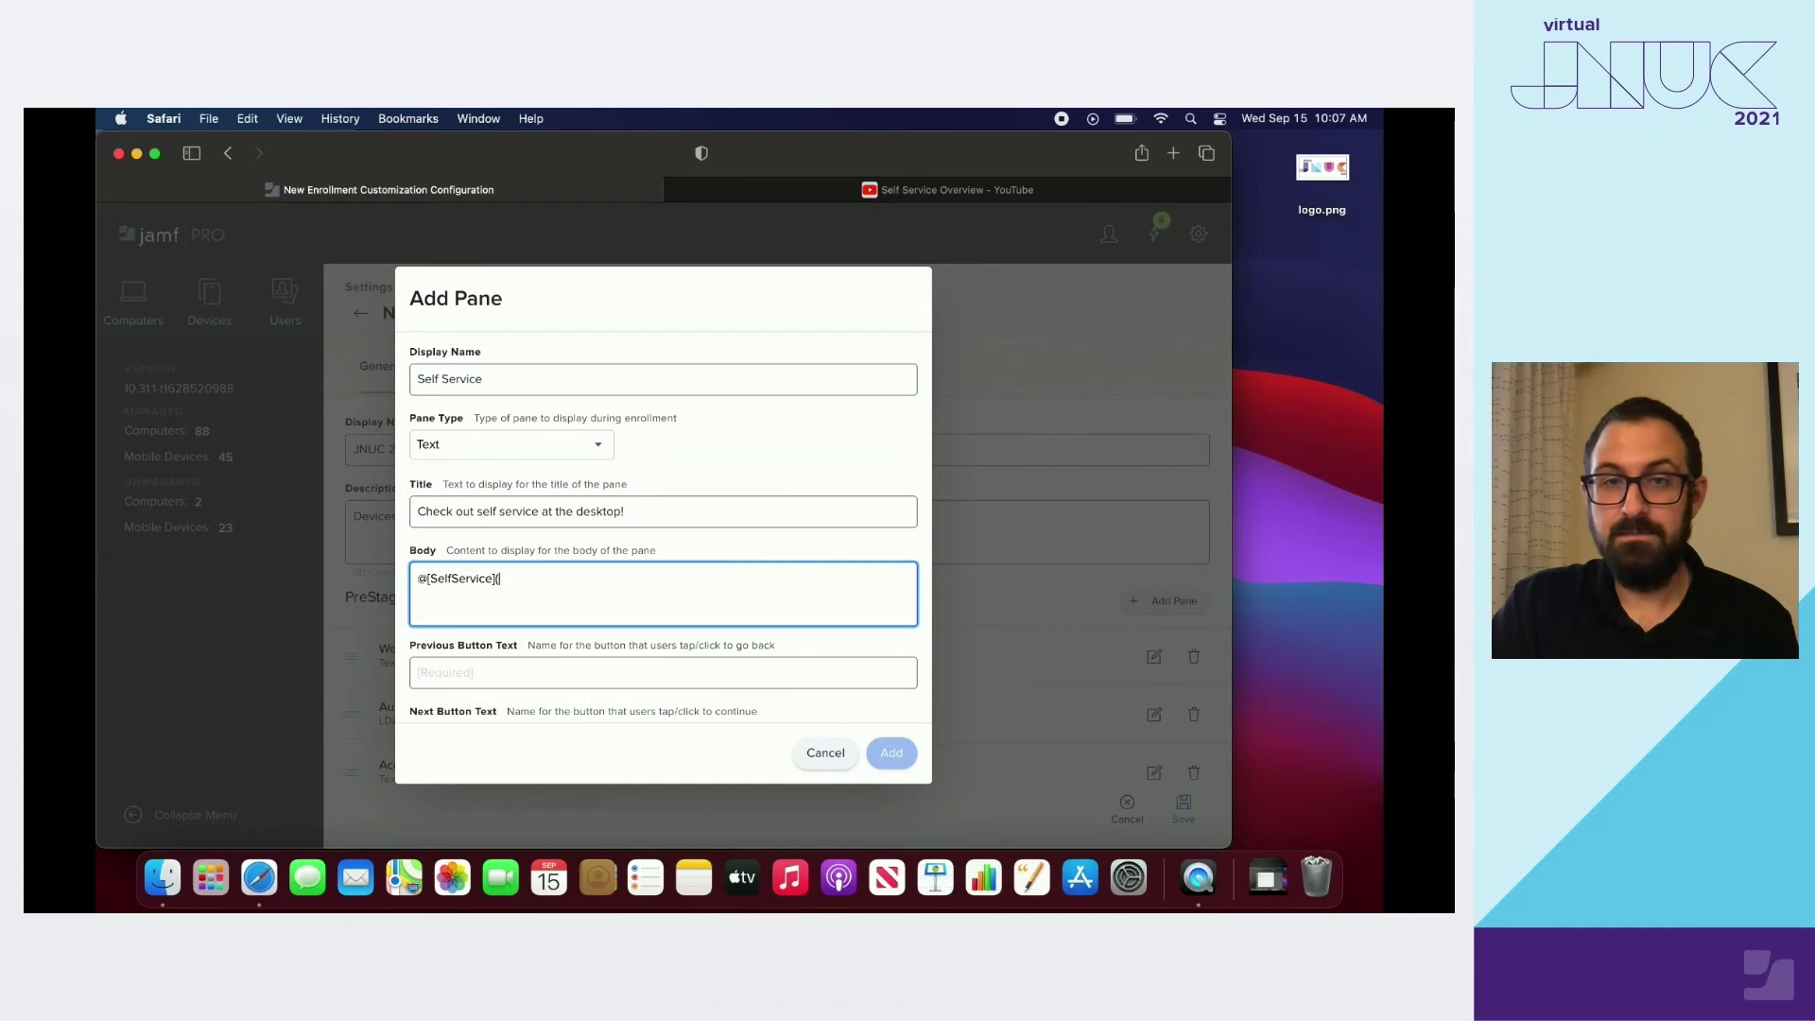
{"action": "left_click", "coordinate": [860, 196]}
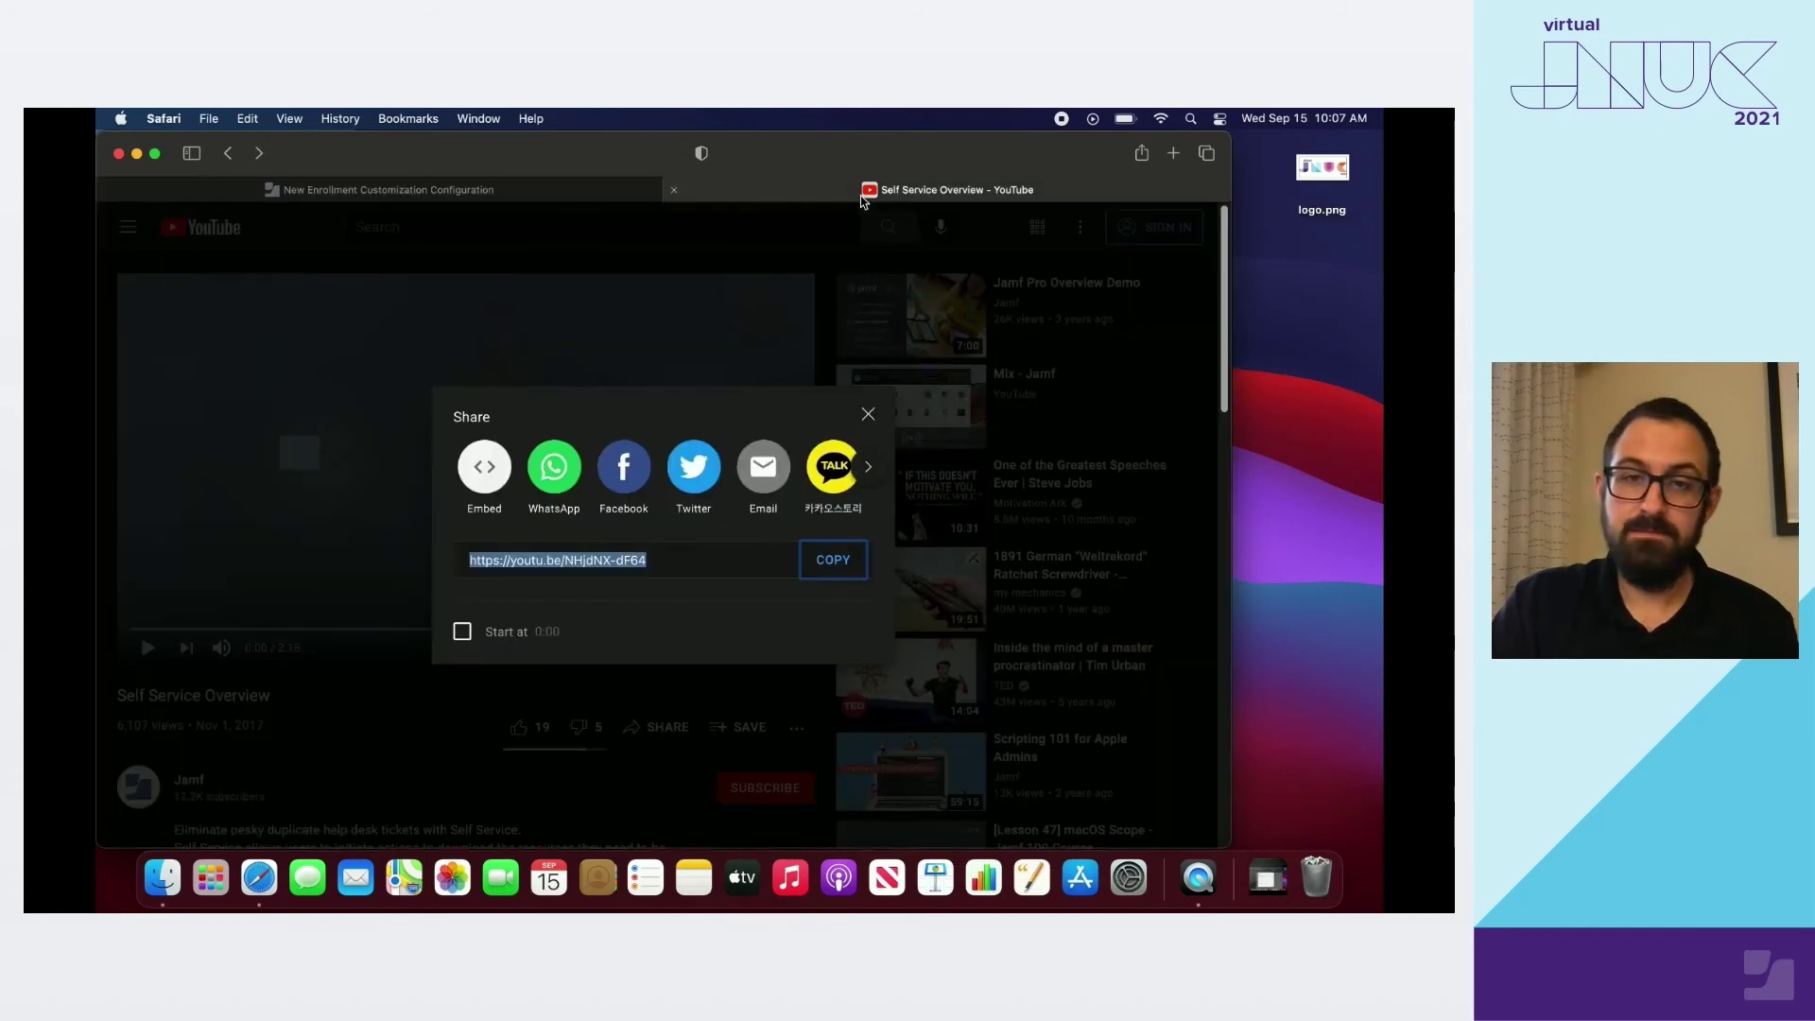
{"action": "left_click", "coordinate": [831, 561]}
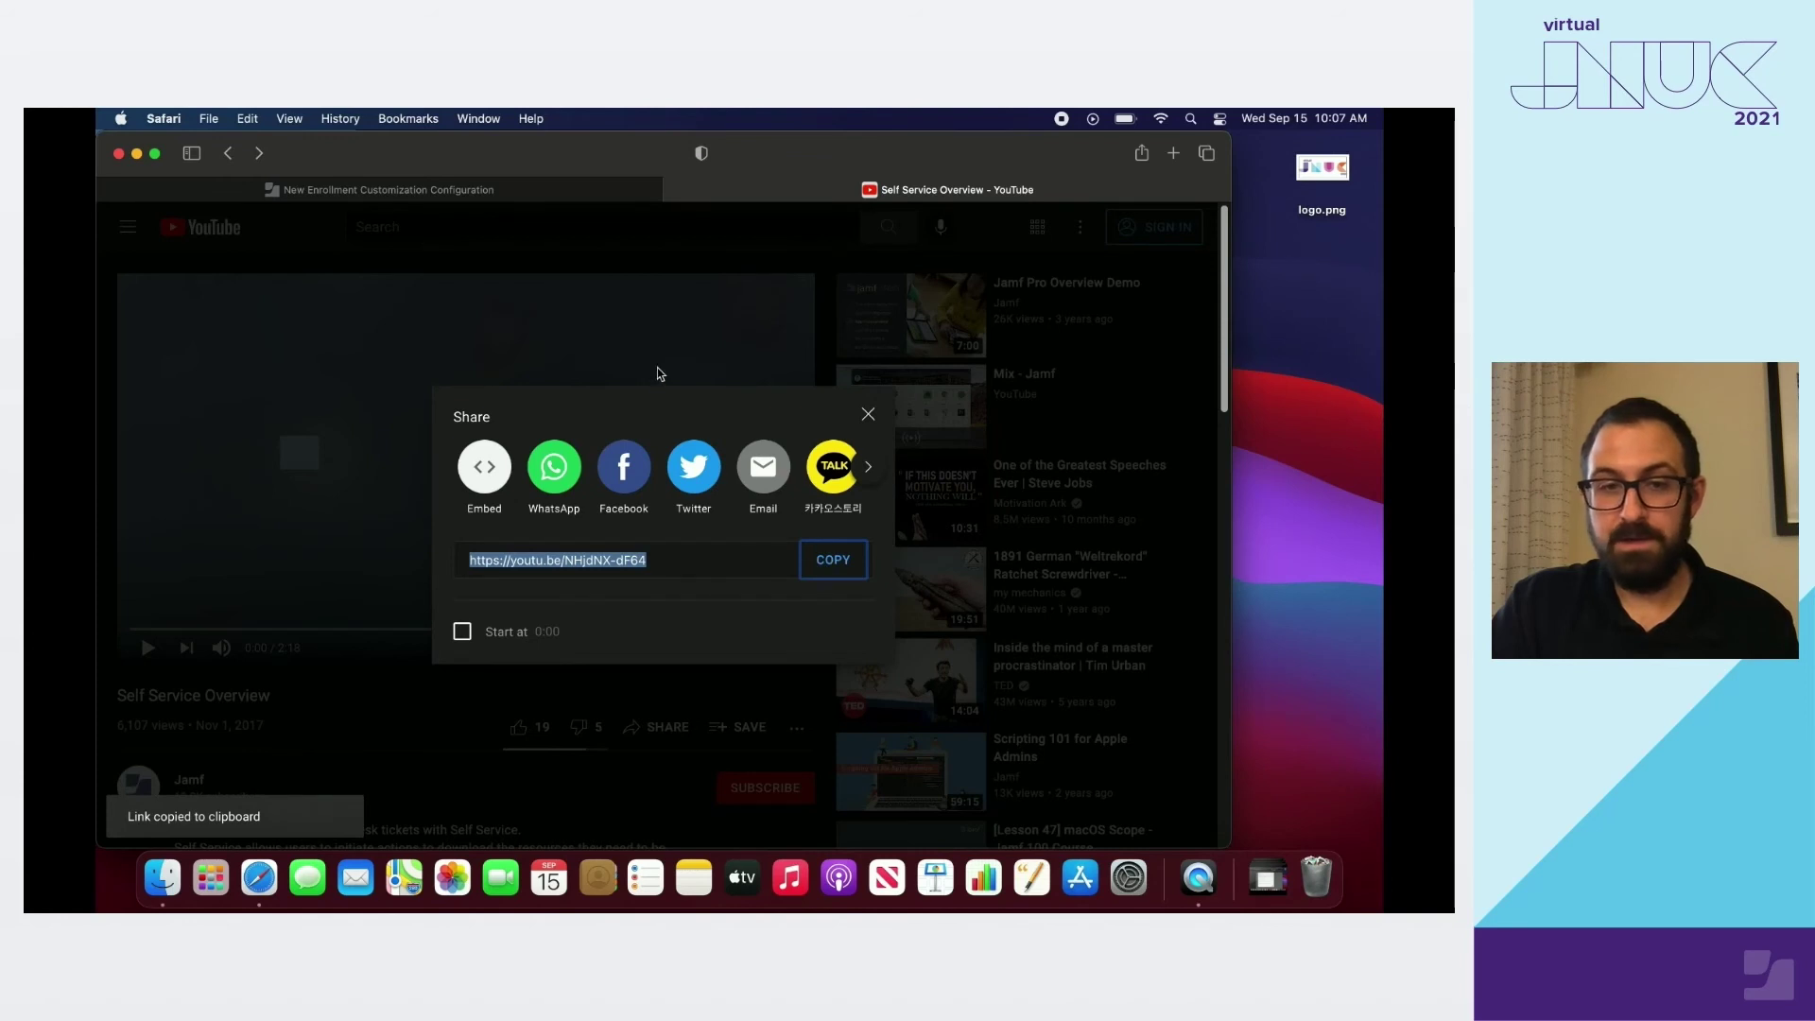
{"action": "left_click", "coordinate": [530, 198]}
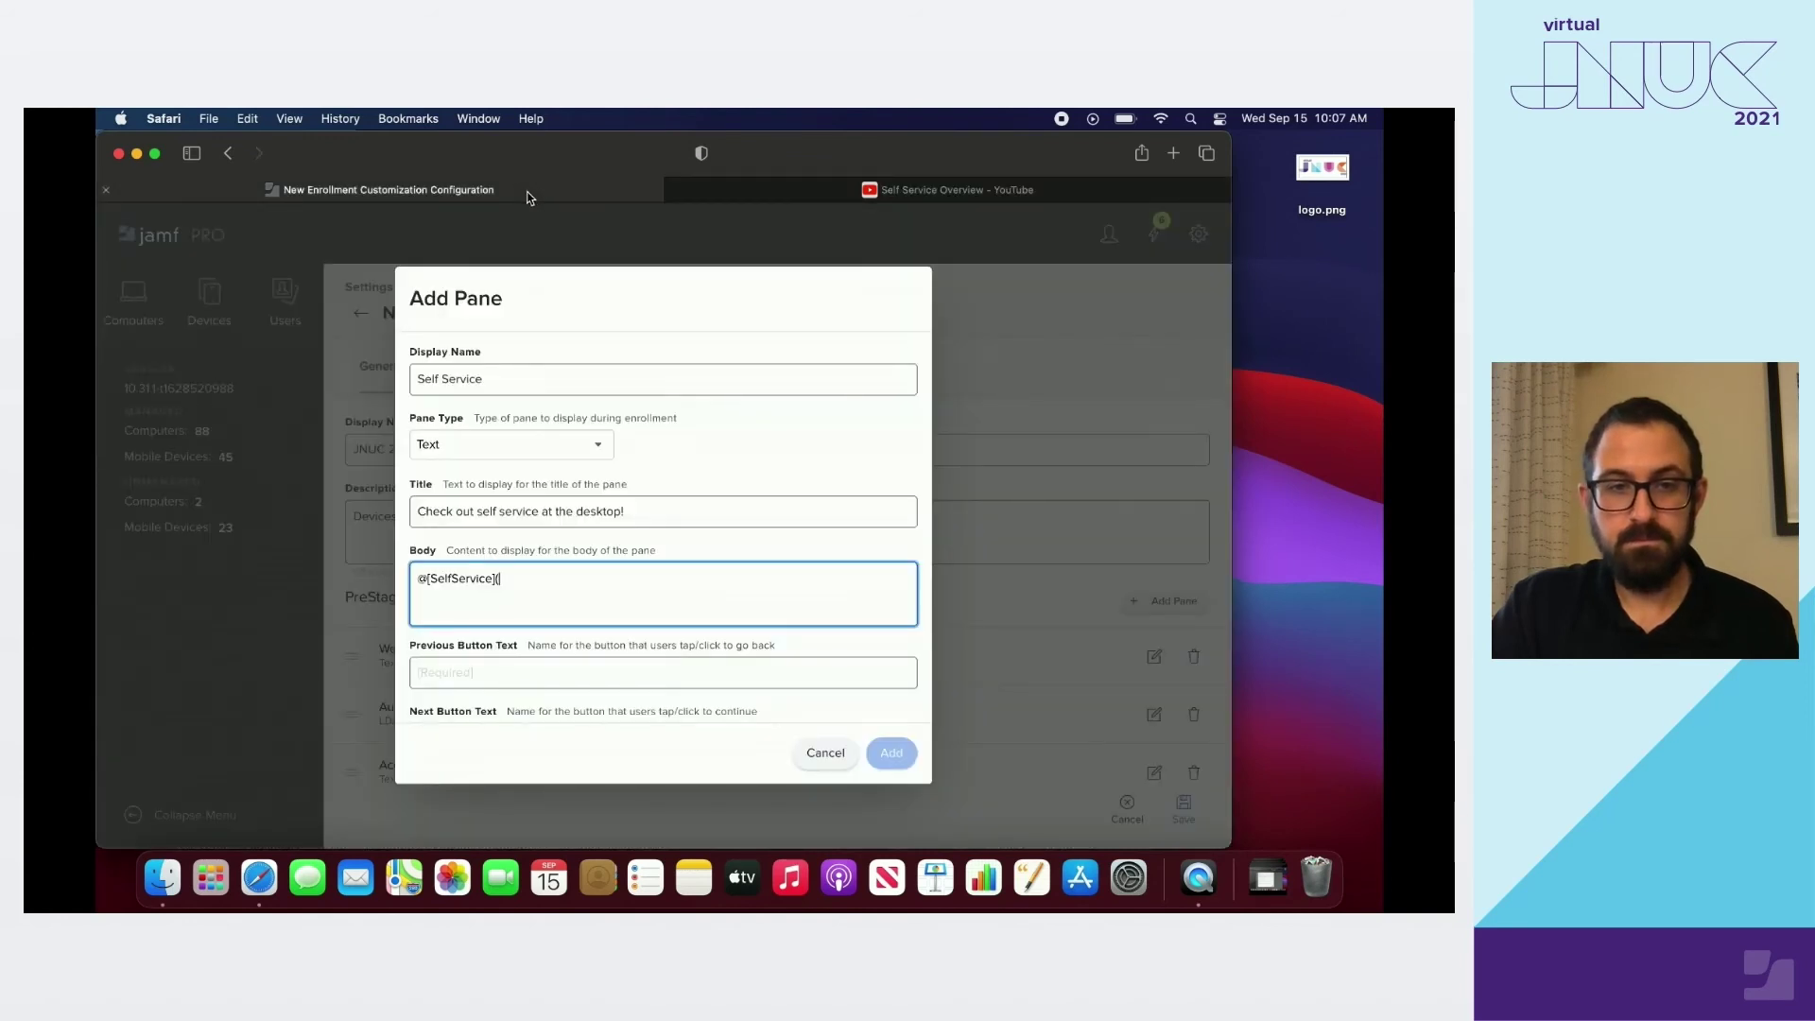
Paste the video link into the Self Service body, label buttons Back and Next, and add the pane
{"action": "left_click", "coordinate": [565, 572]}
{"action": "key", "text": "super+v"}
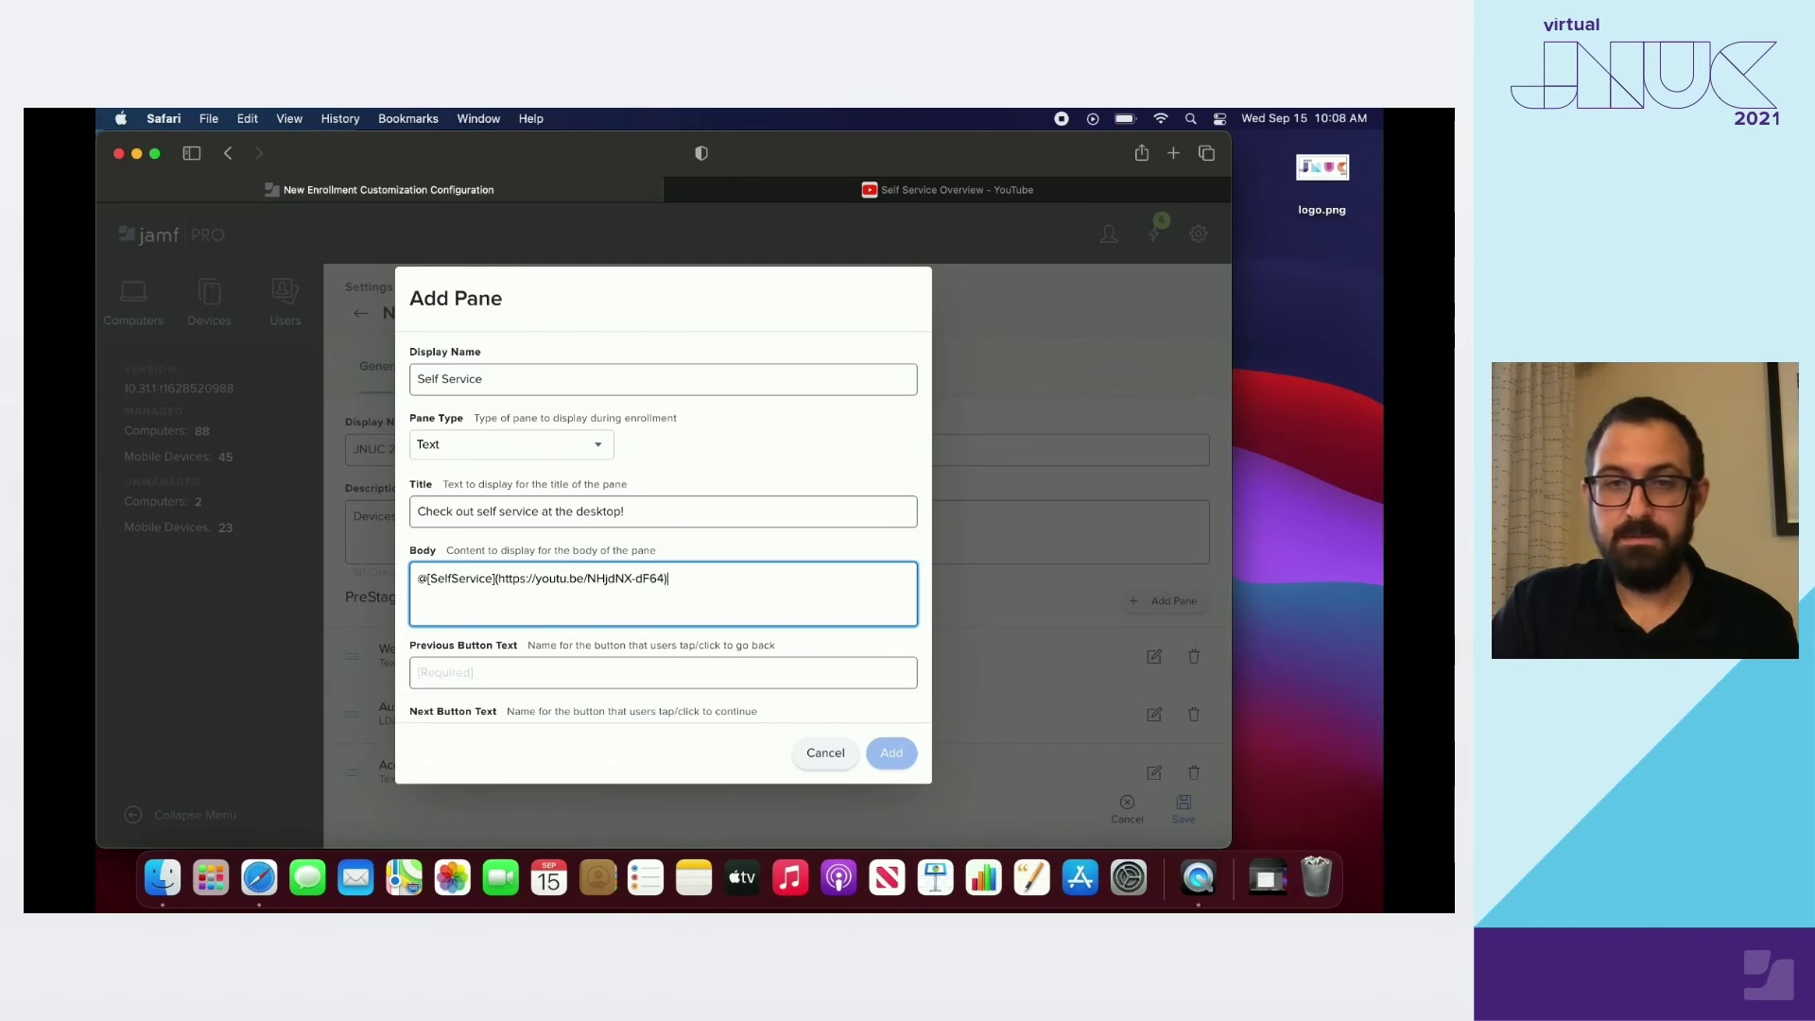
{"action": "scroll", "coordinate": [534, 603], "scroll_direction": "down", "scroll_amount": 2}
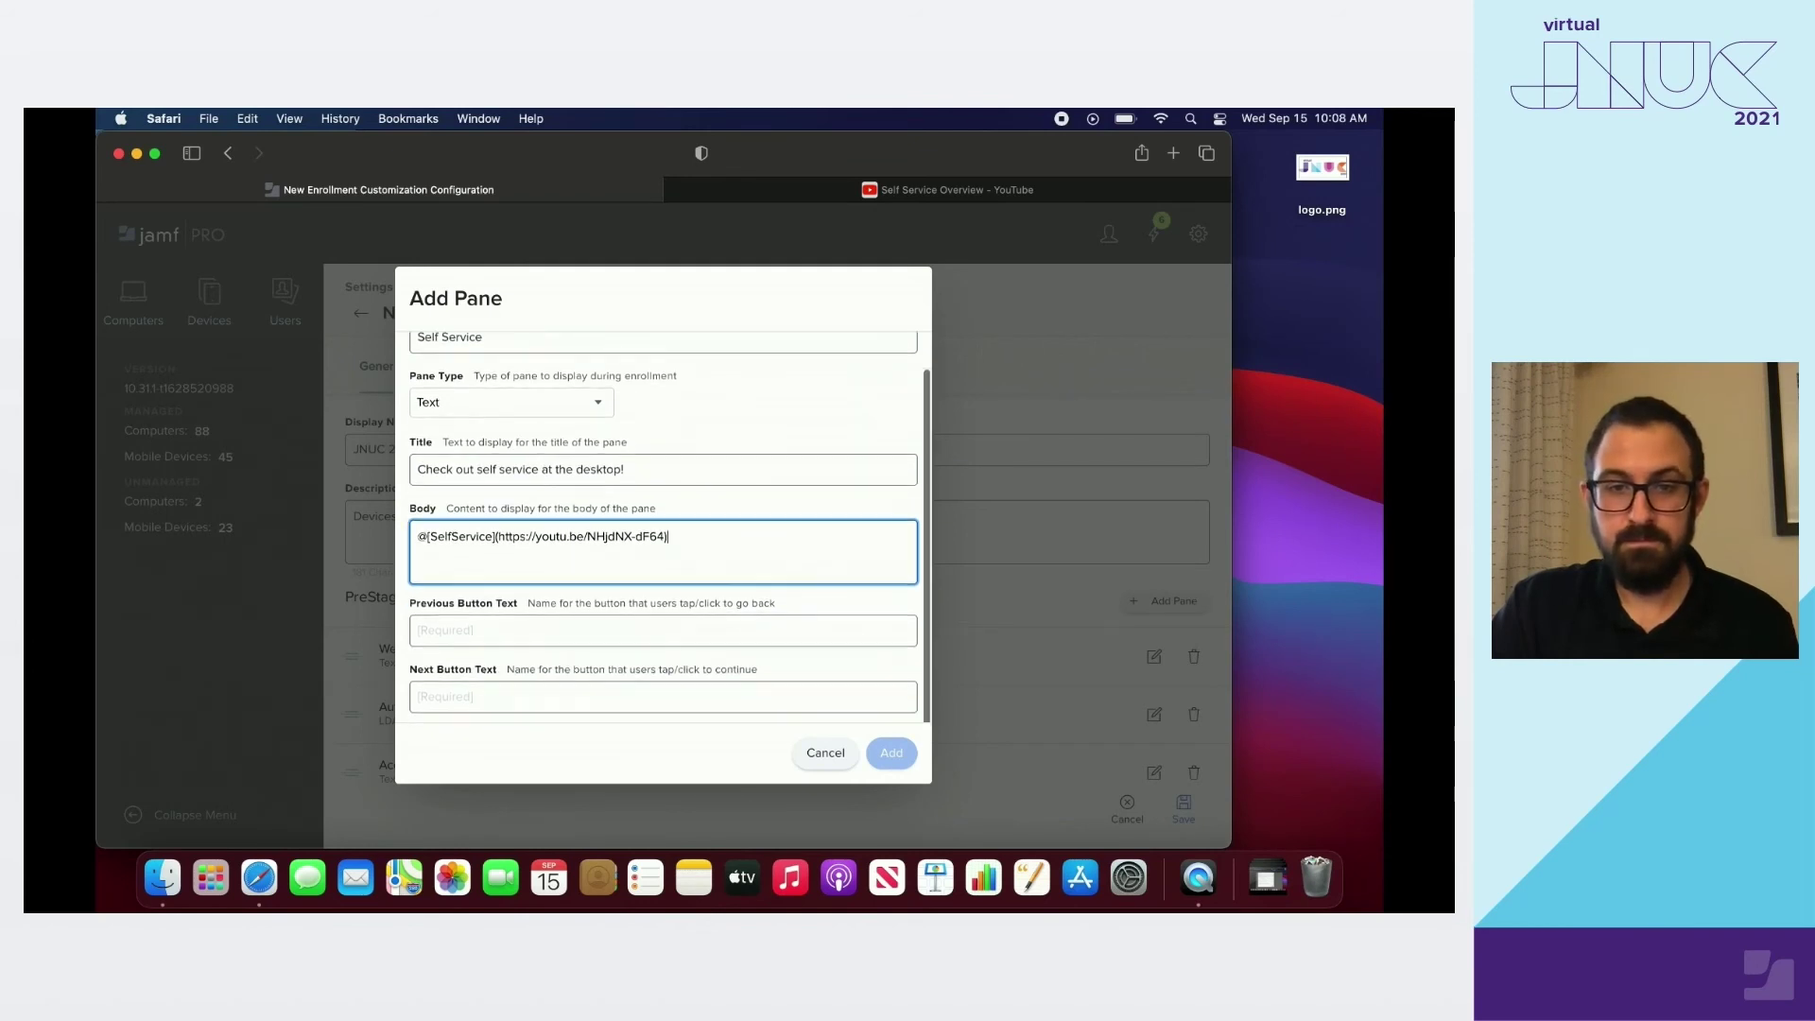
{"action": "left_click", "coordinate": [534, 603]}
{"action": "type", "text": "Back"}
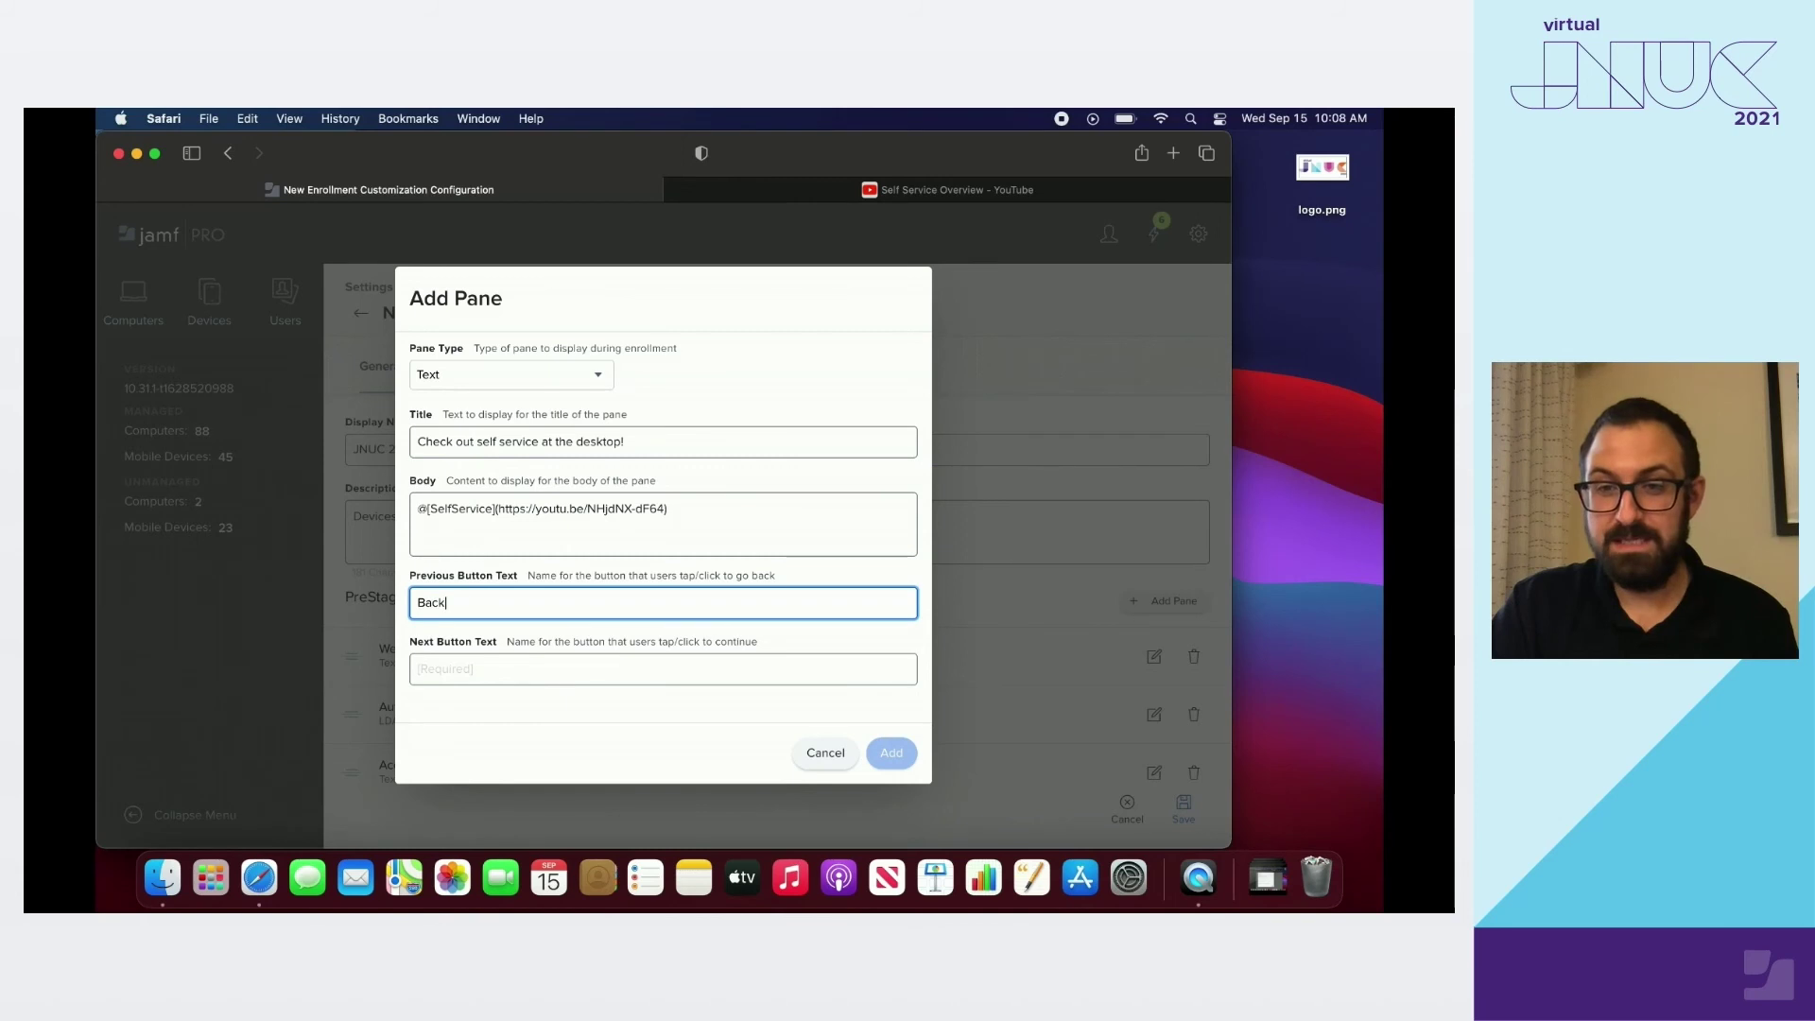
{"action": "left_click", "coordinate": [534, 663]}
{"action": "type", "text": "Next"}
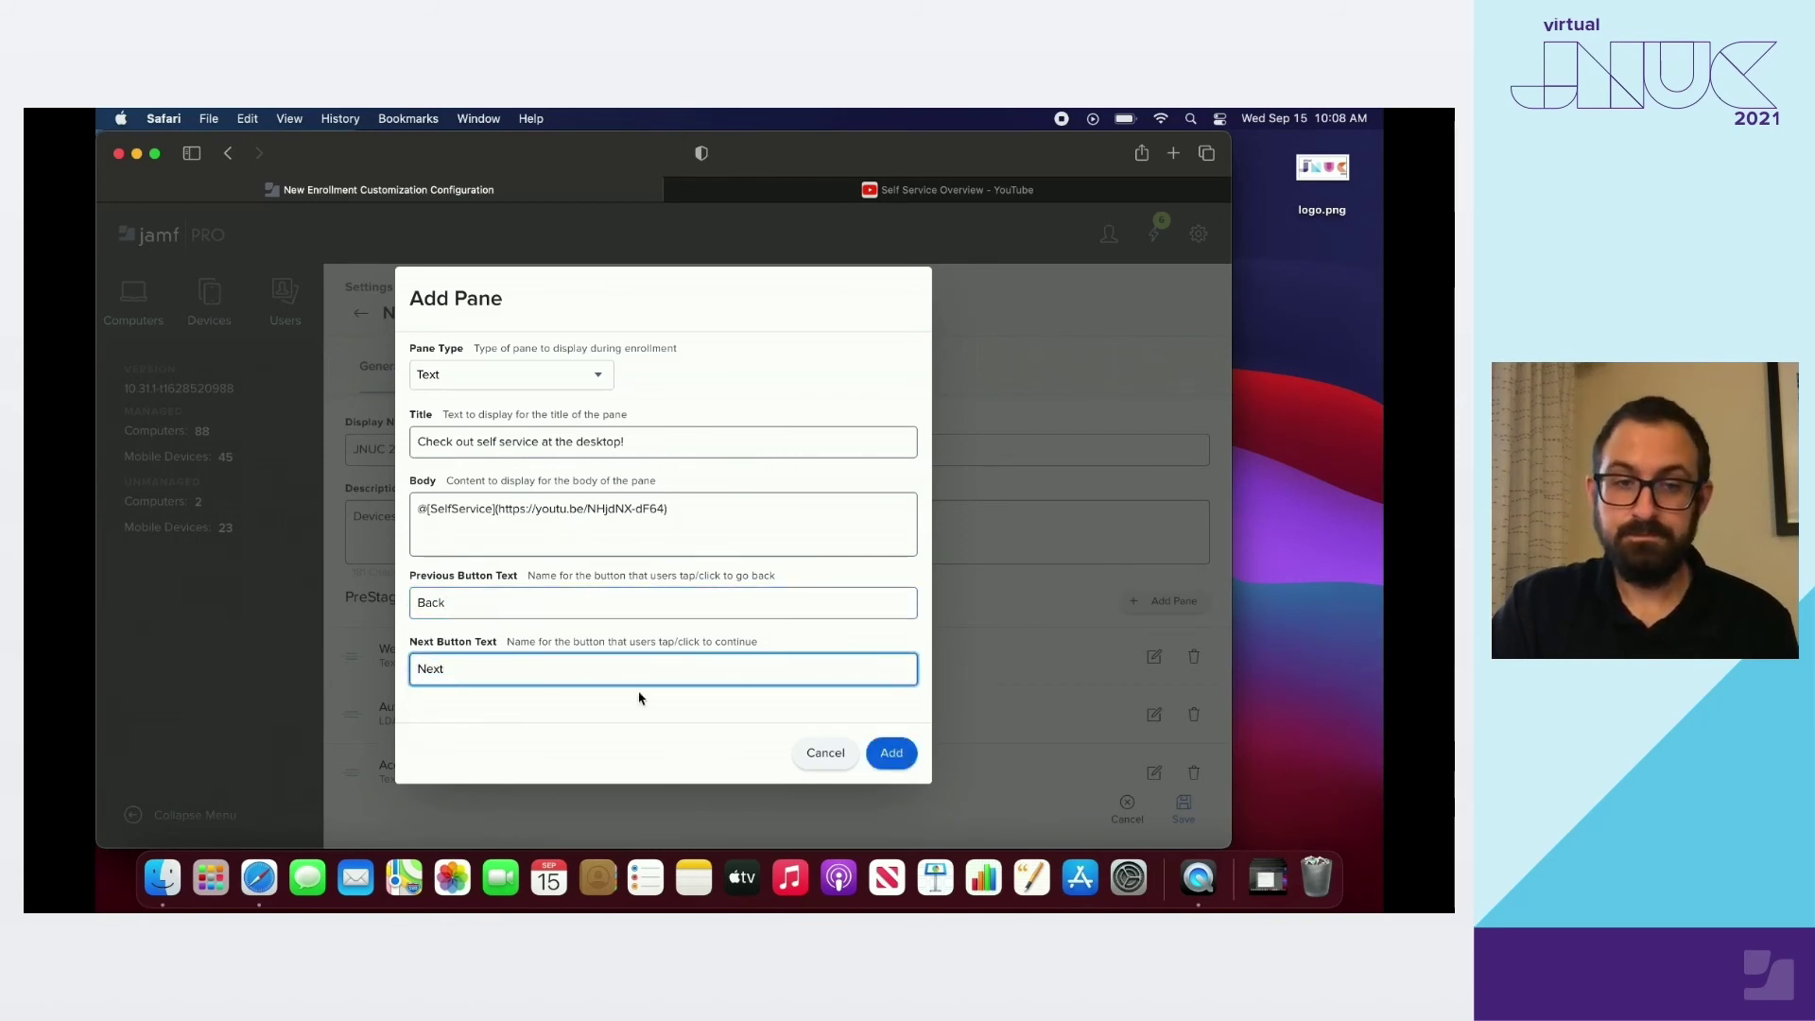
{"action": "left_click", "coordinate": [888, 752]}
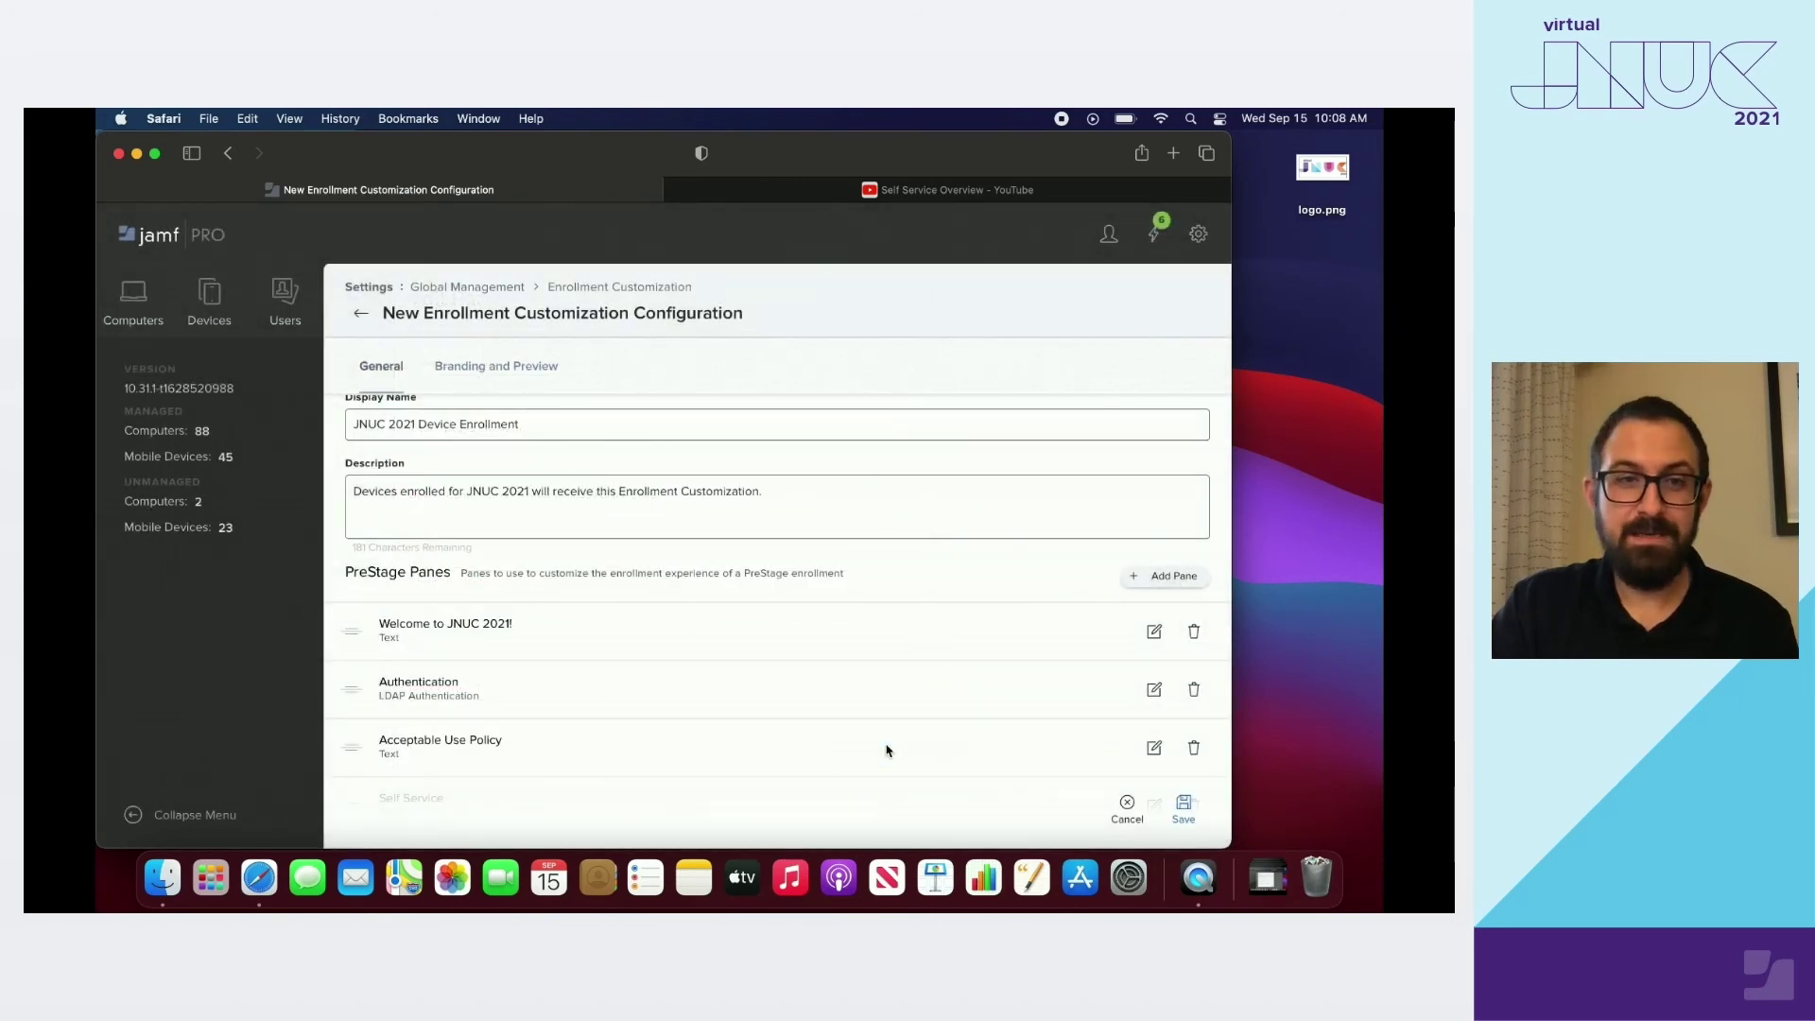
{"action": "scroll", "coordinate": [886, 751], "scroll_direction": "down", "scroll_amount": 2}
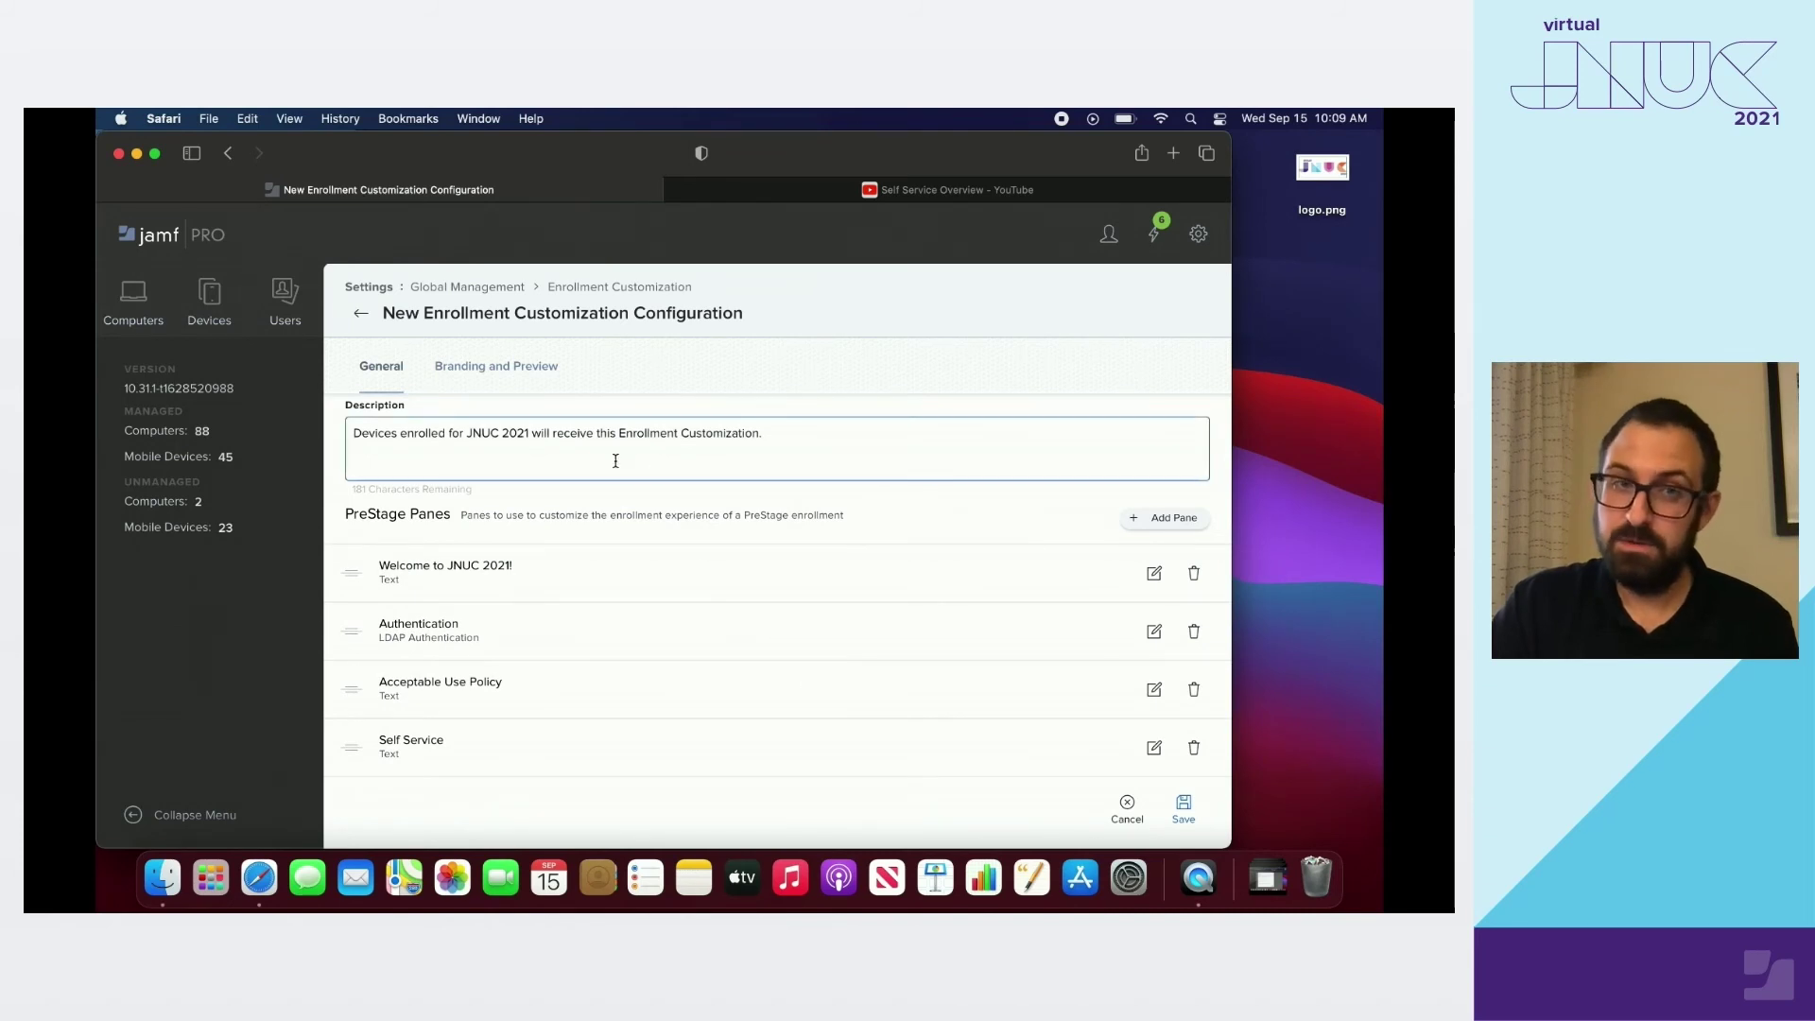
{"action": "left_click", "coordinate": [527, 365]}
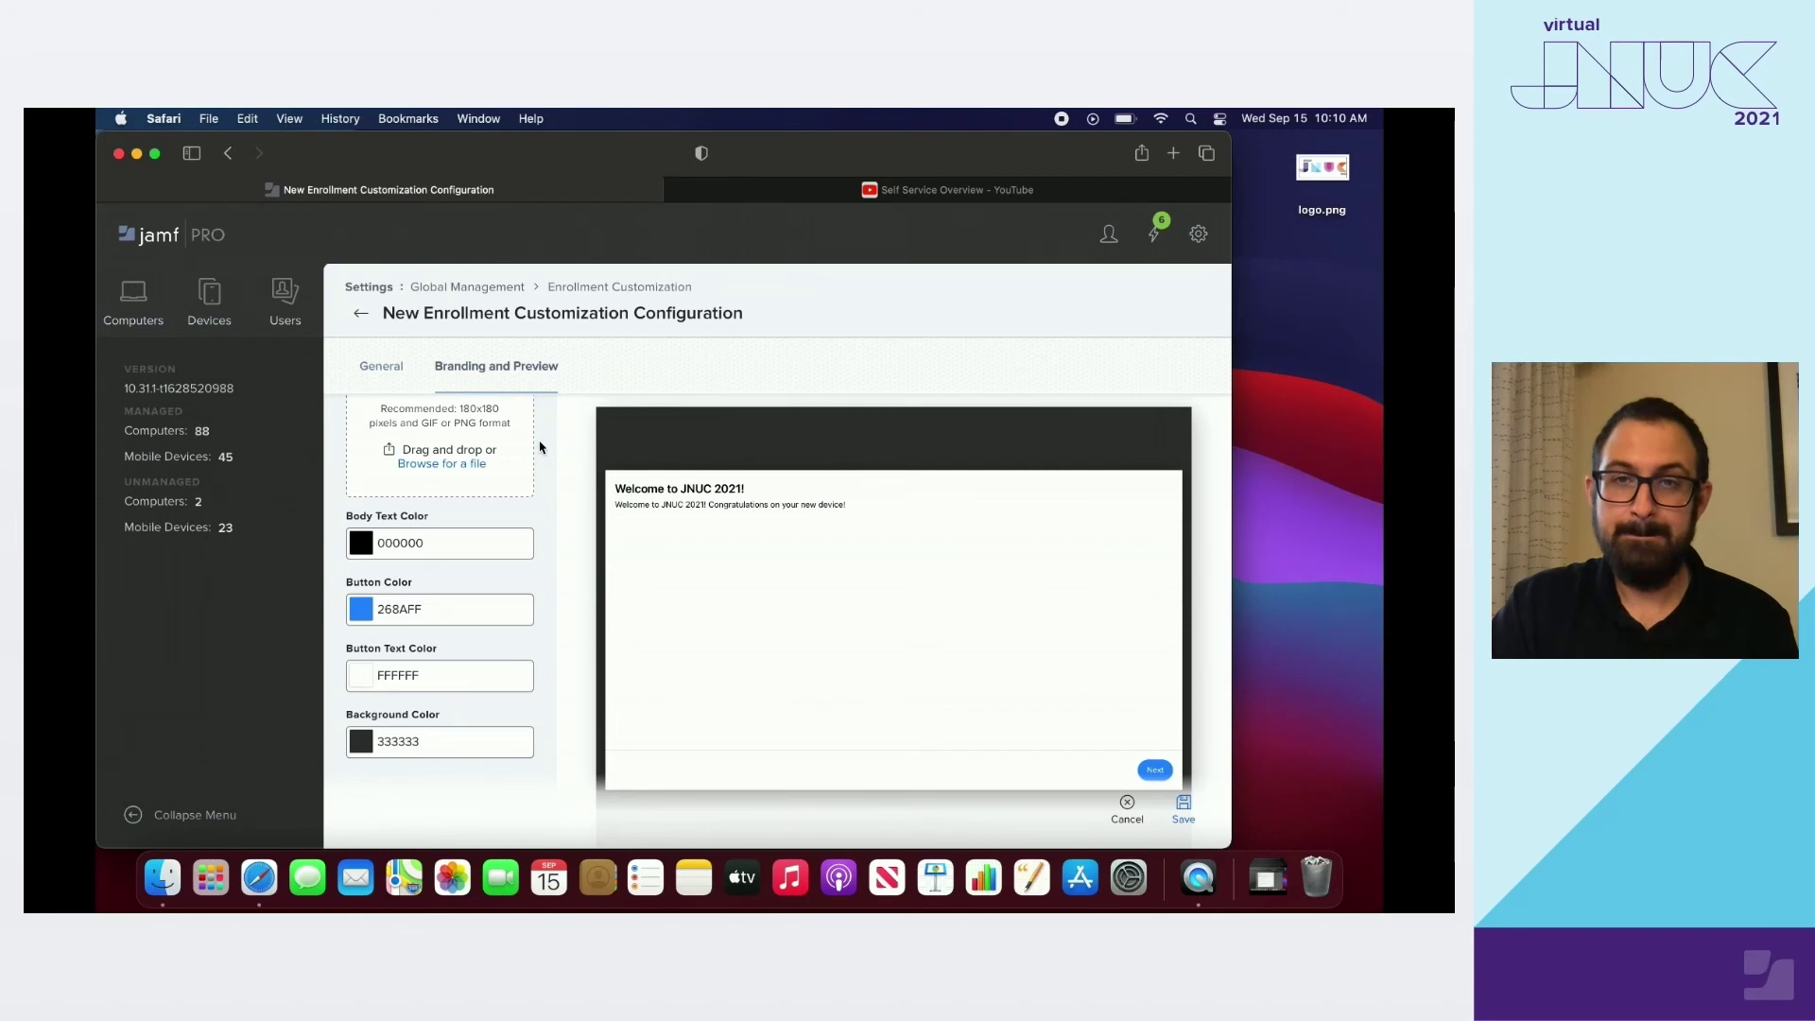
Set logo.png from the desktop as the branding icon for the panes
{"action": "scroll", "coordinate": [537, 442], "scroll_direction": "up", "scroll_amount": 2}
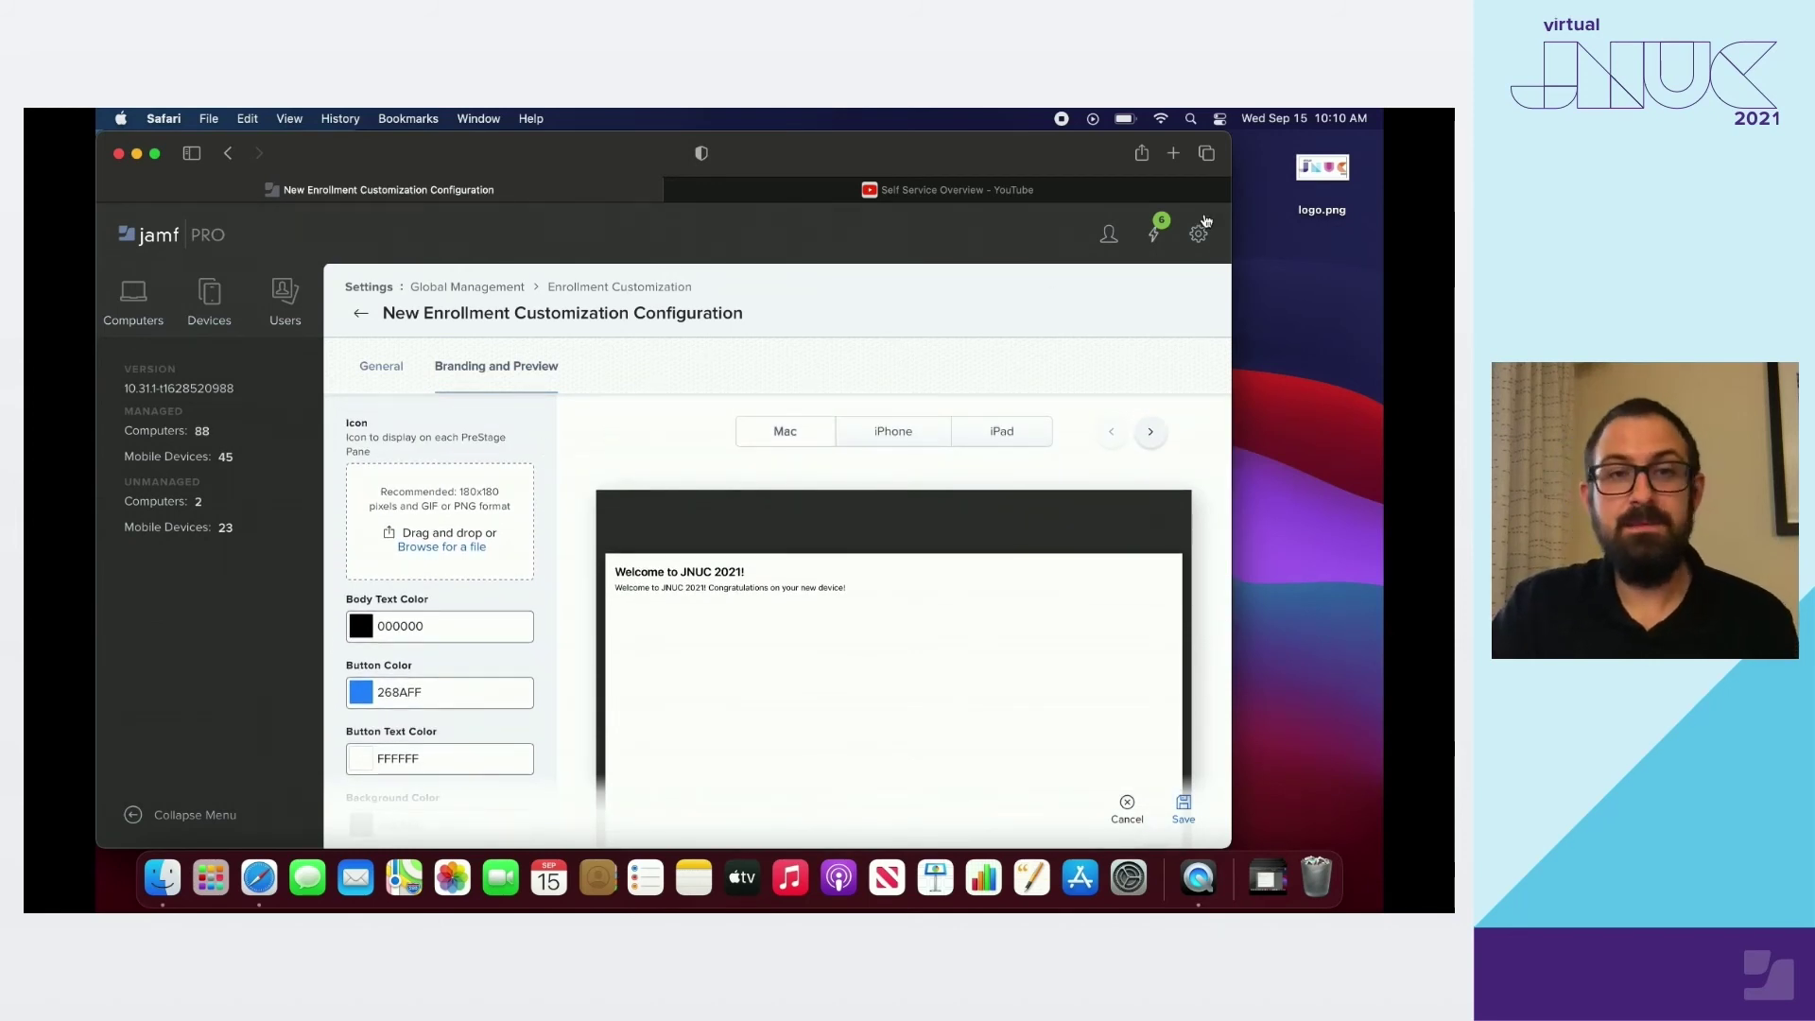
{"action": "left_click", "coordinate": [1327, 165]}
{"action": "left_click_drag", "start_coordinate": [1327, 164], "coordinate": [442, 529]}
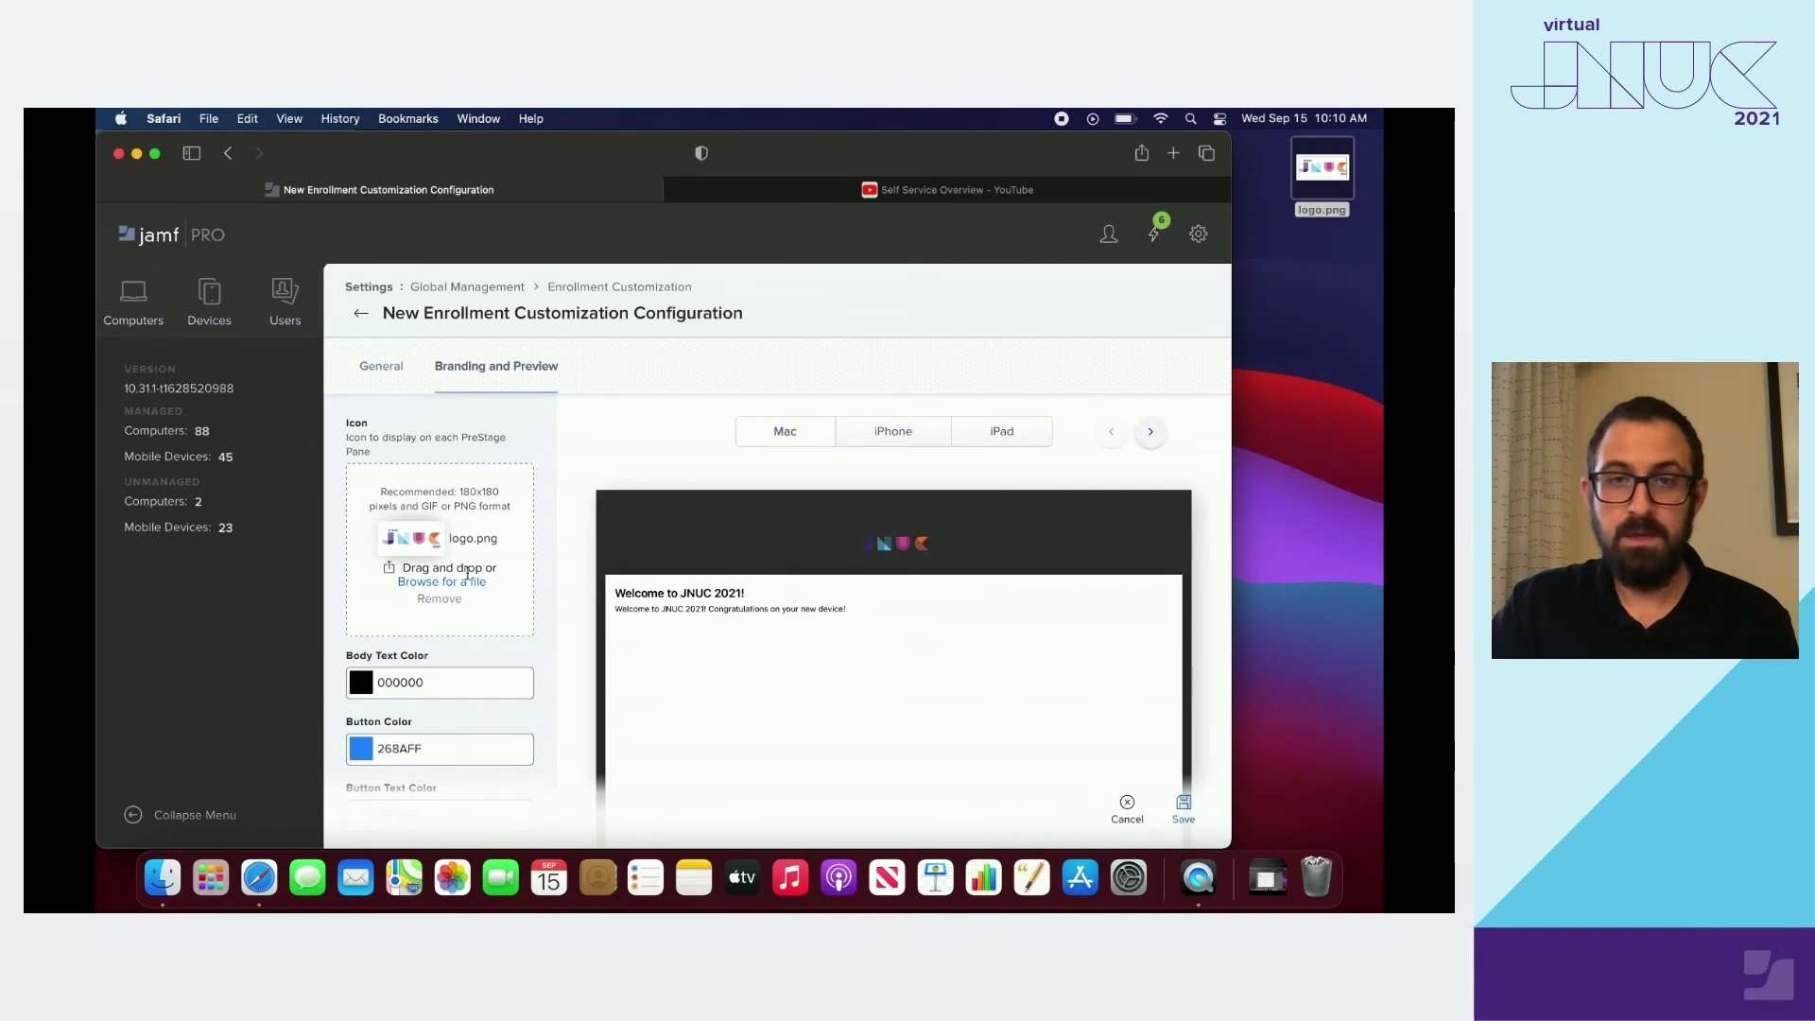
{"action": "scroll", "coordinate": [481, 605], "scroll_direction": "down", "scroll_amount": 3}
{"action": "scroll", "coordinate": [481, 605], "scroll_direction": "down", "scroll_amount": 3}
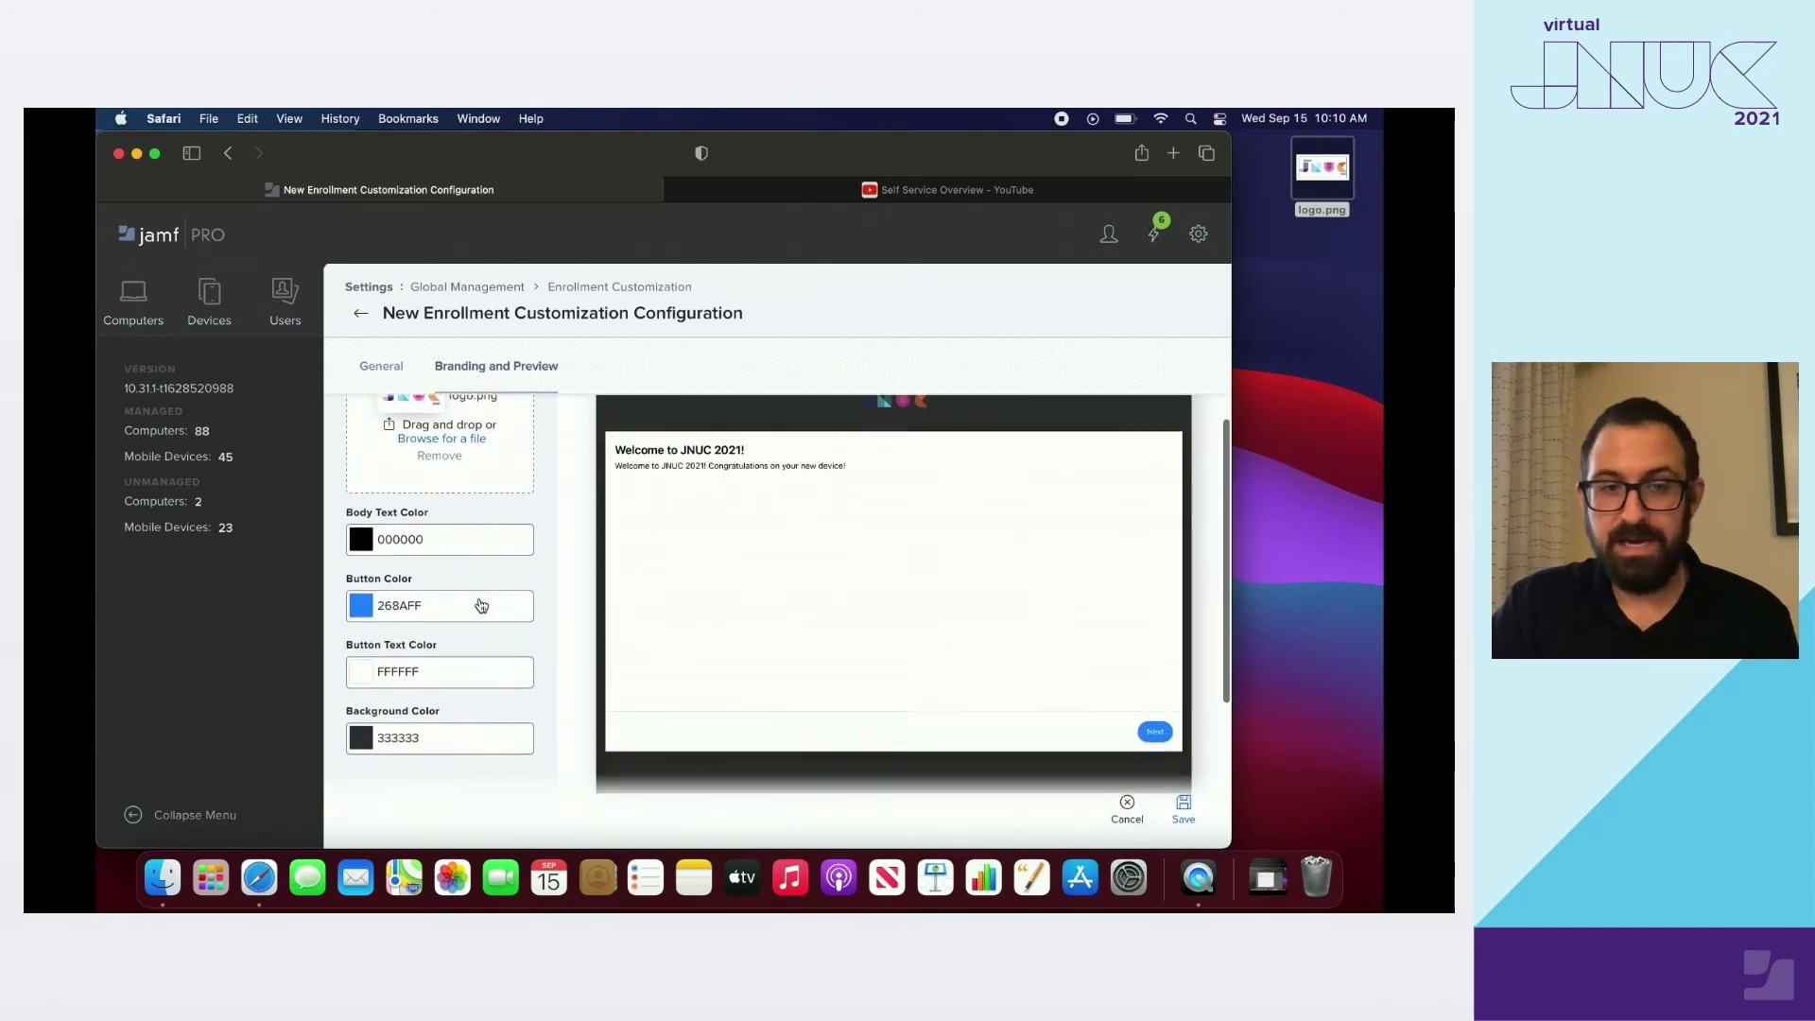
{"action": "left_click", "coordinate": [479, 610]}
{"action": "scroll", "coordinate": [479, 597], "scroll_direction": "up", "scroll_amount": 4}
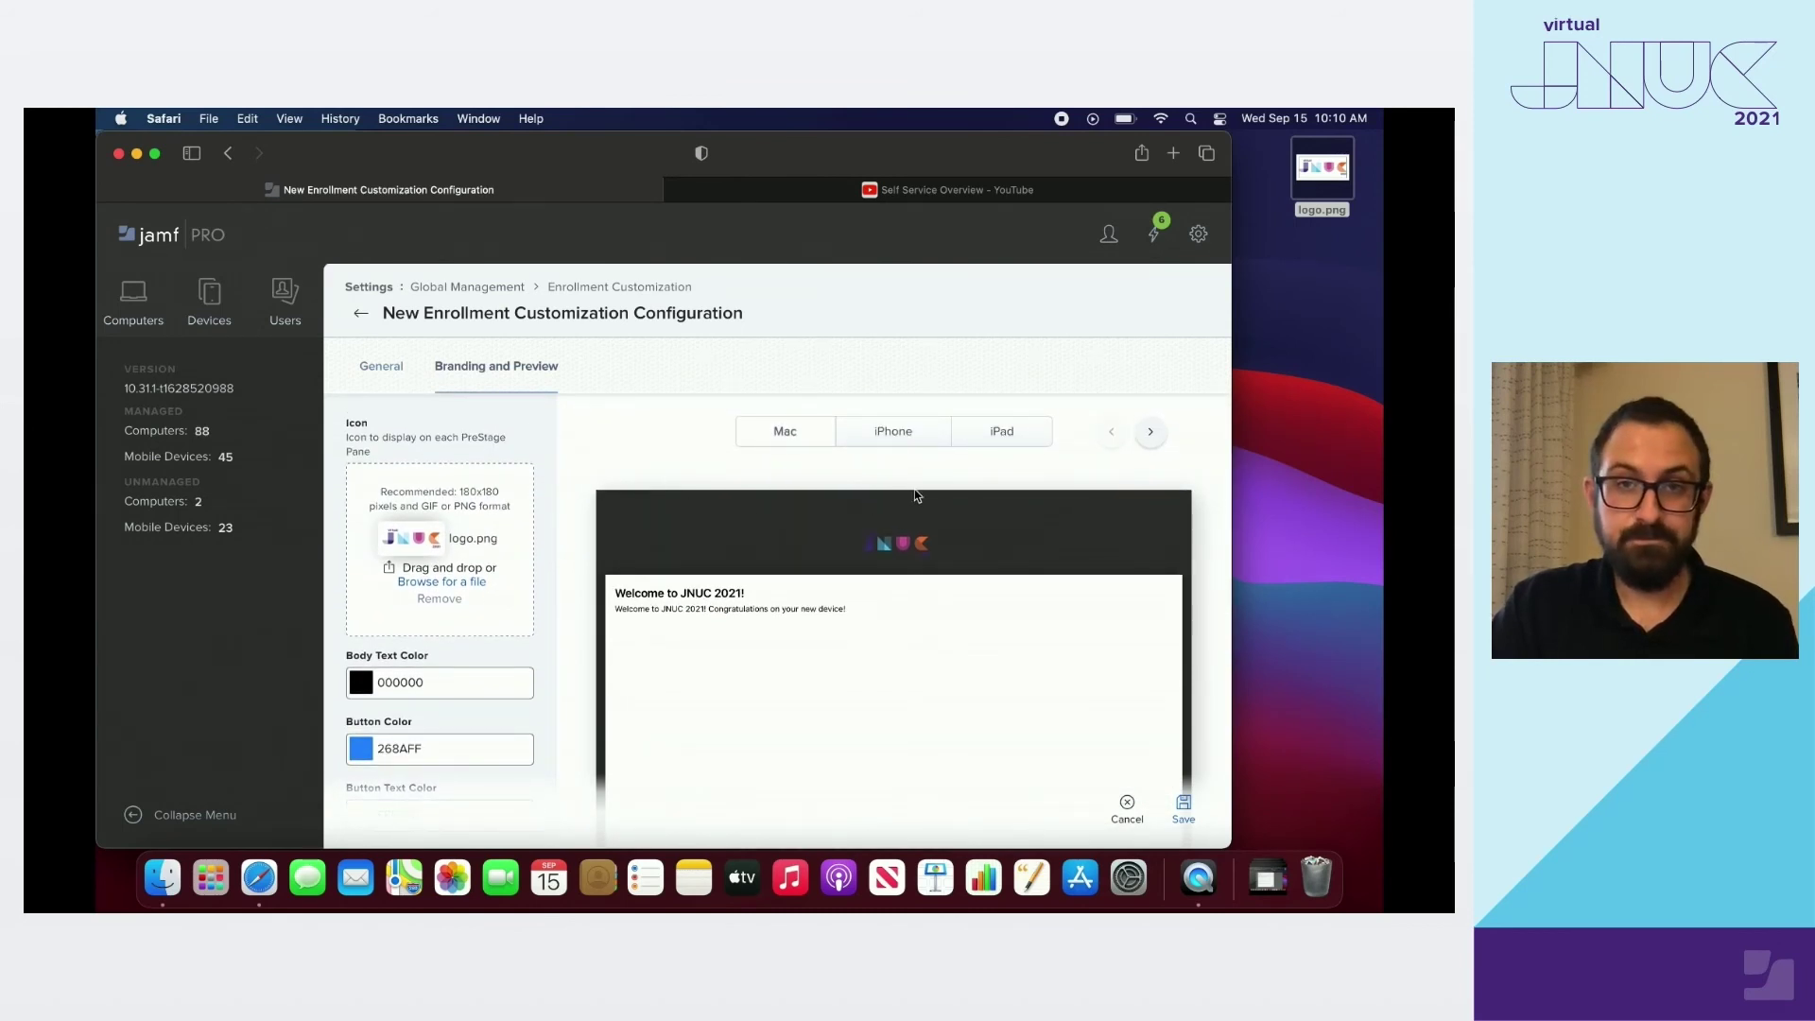
Step the Mac preview through the LDAP login, Acceptable Use Policy and Self Service video panes
{"action": "left_click", "coordinate": [1153, 432]}
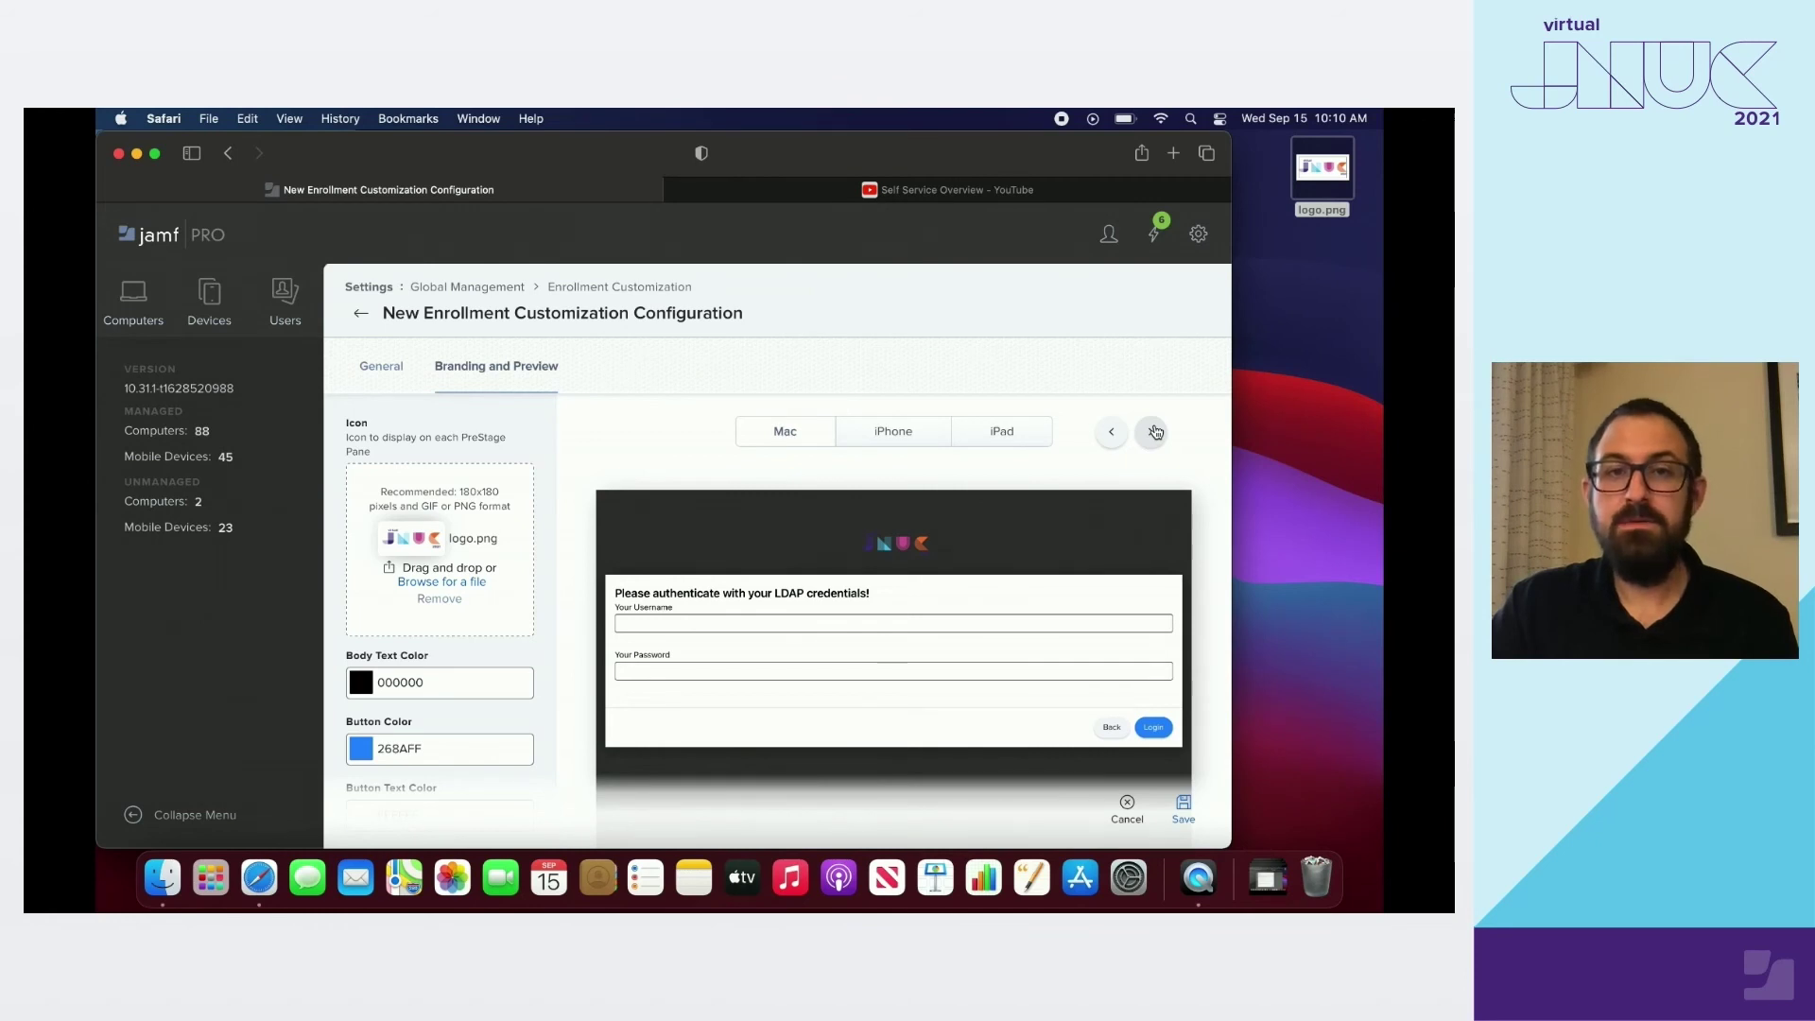
{"action": "left_click", "coordinate": [1153, 432]}
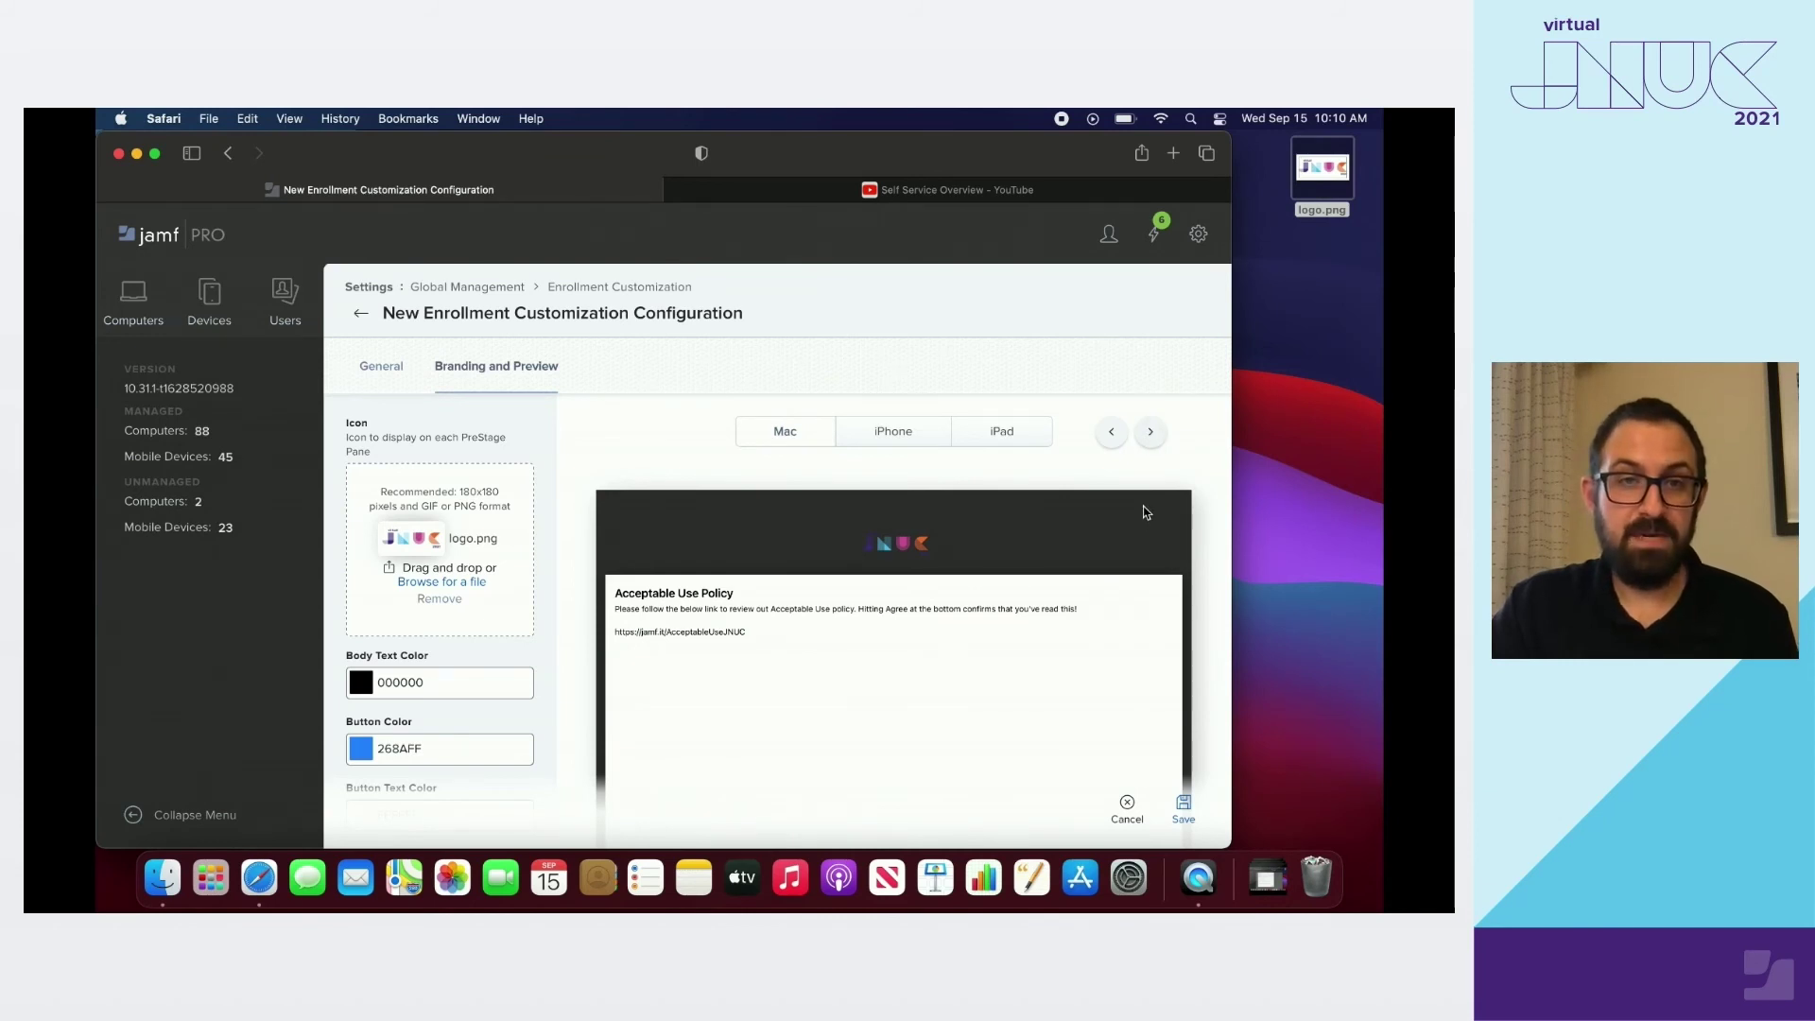
{"action": "scroll", "coordinate": [1144, 572], "scroll_direction": "down", "scroll_amount": 4}
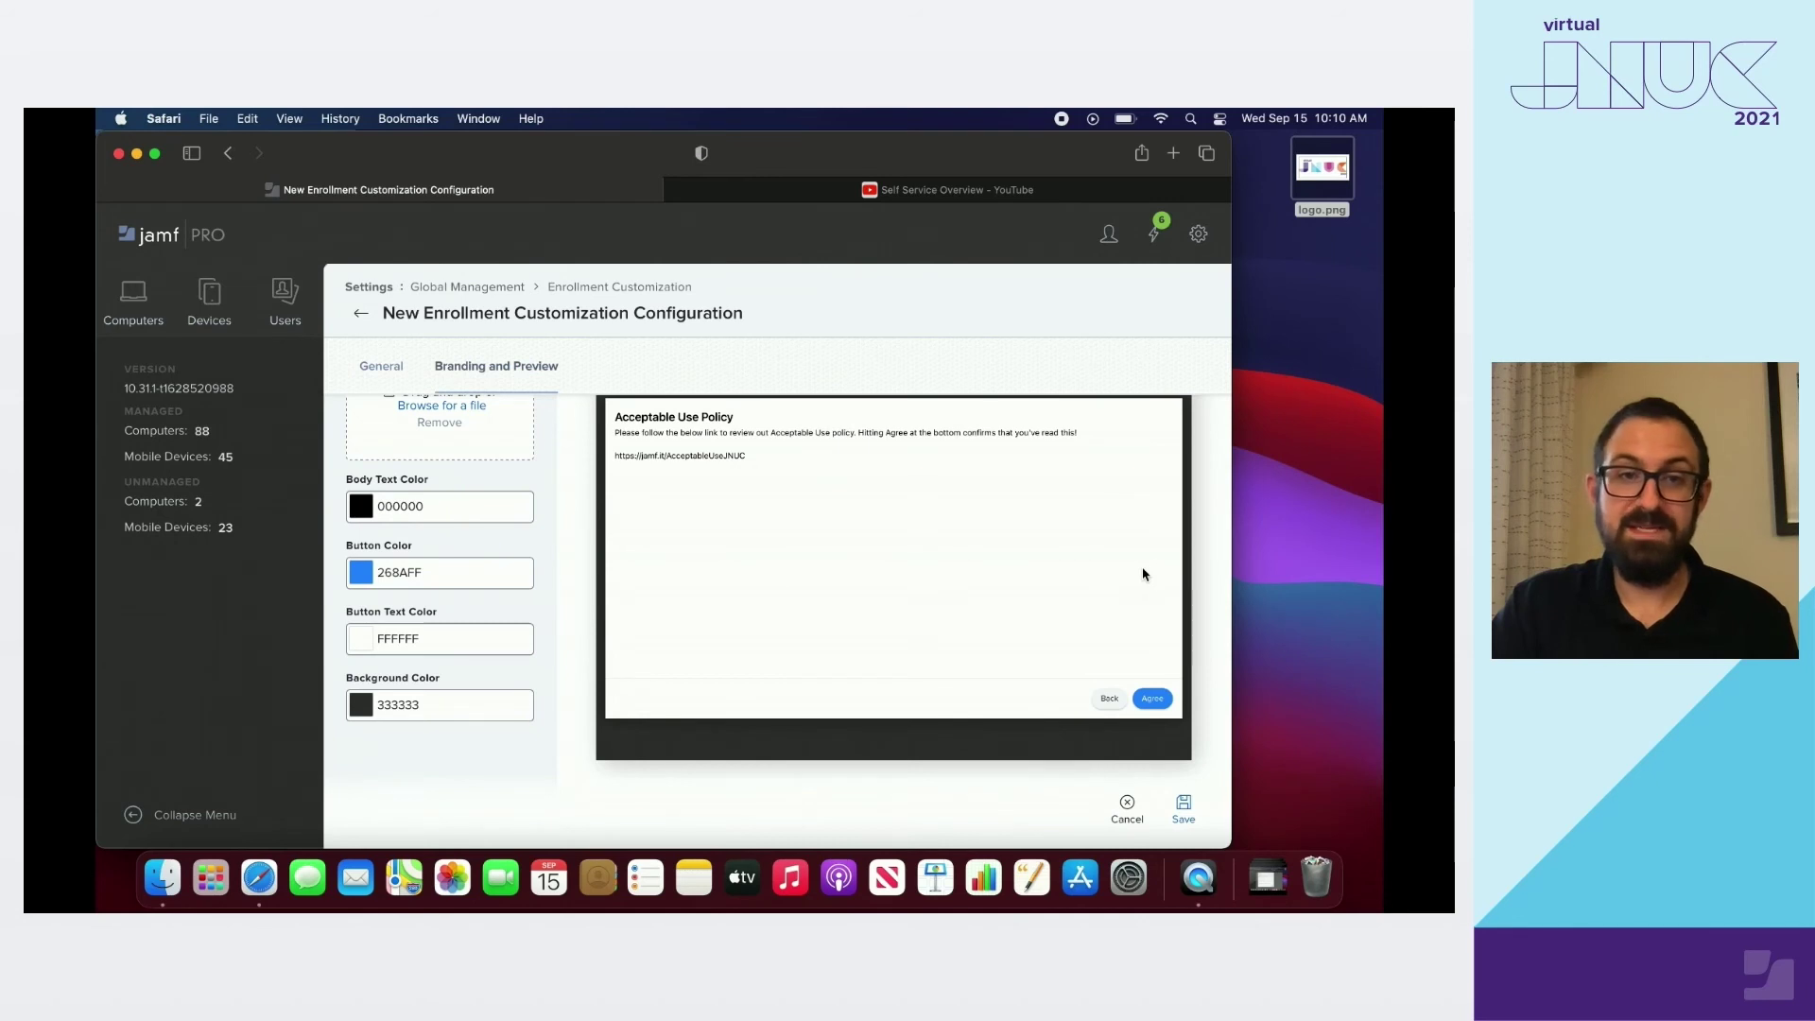
{"action": "scroll", "coordinate": [1143, 573], "scroll_direction": "up", "scroll_amount": 4}
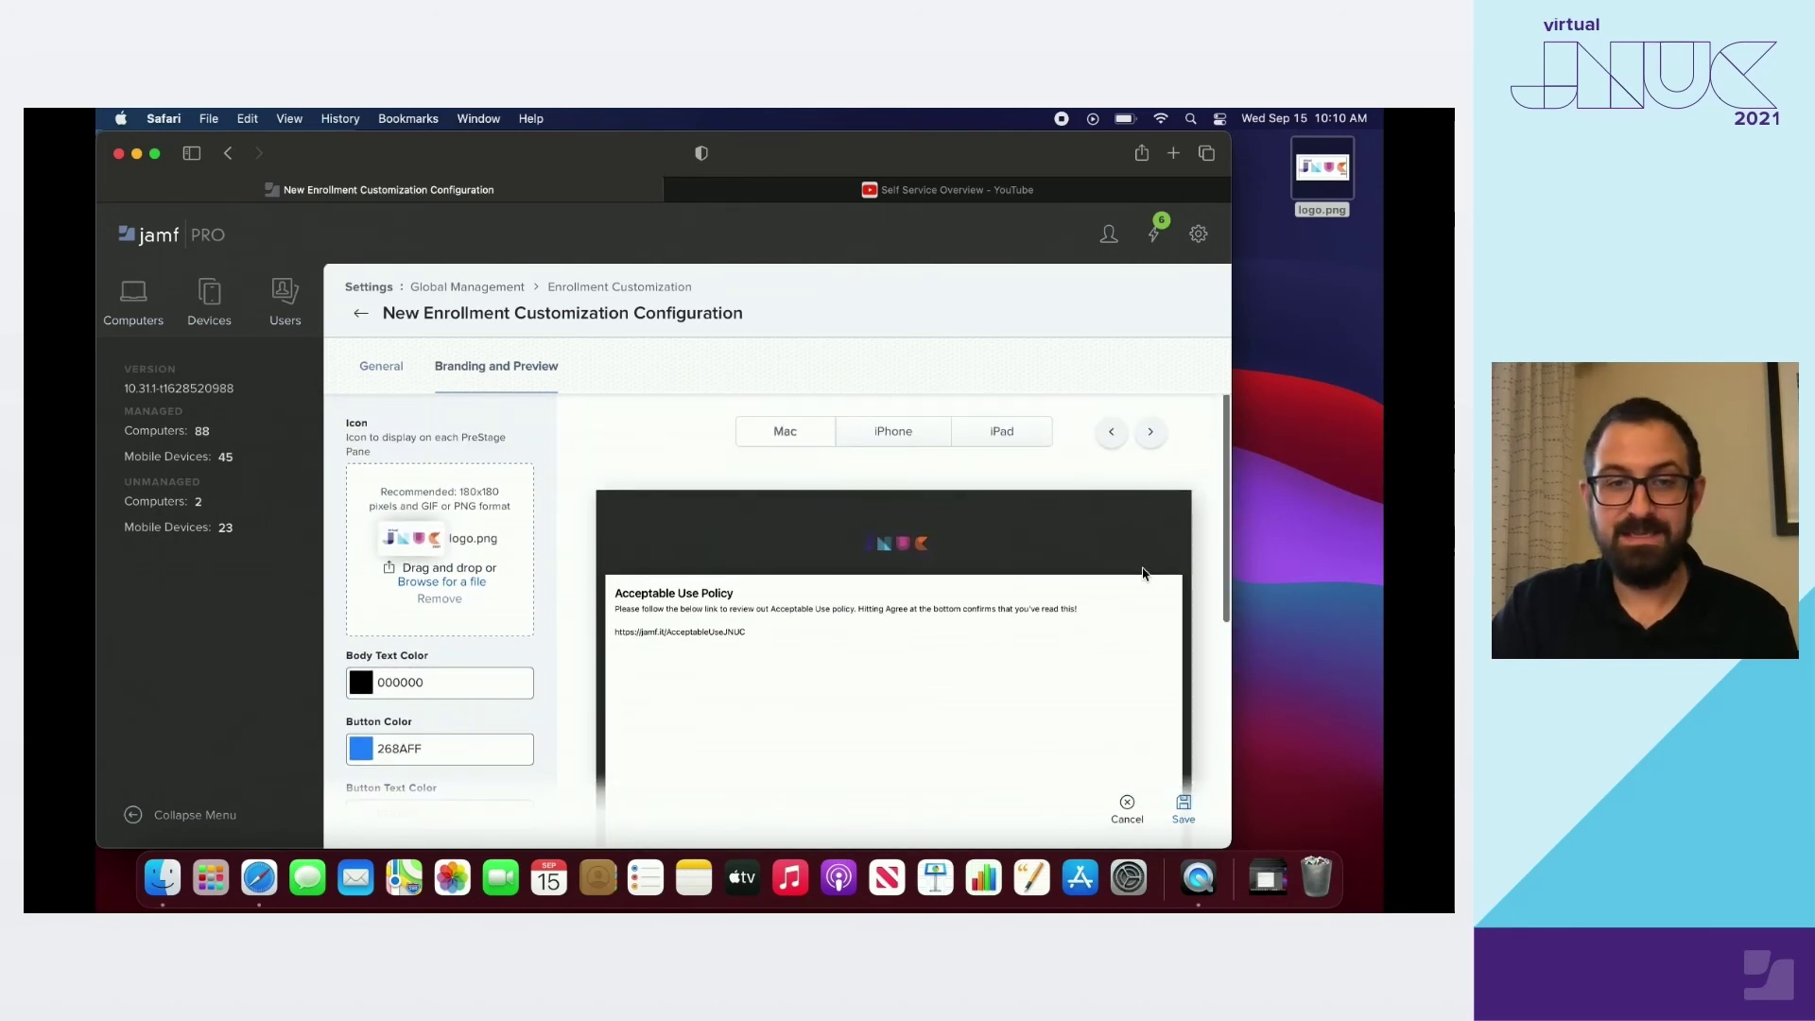
{"action": "left_click", "coordinate": [1148, 440]}
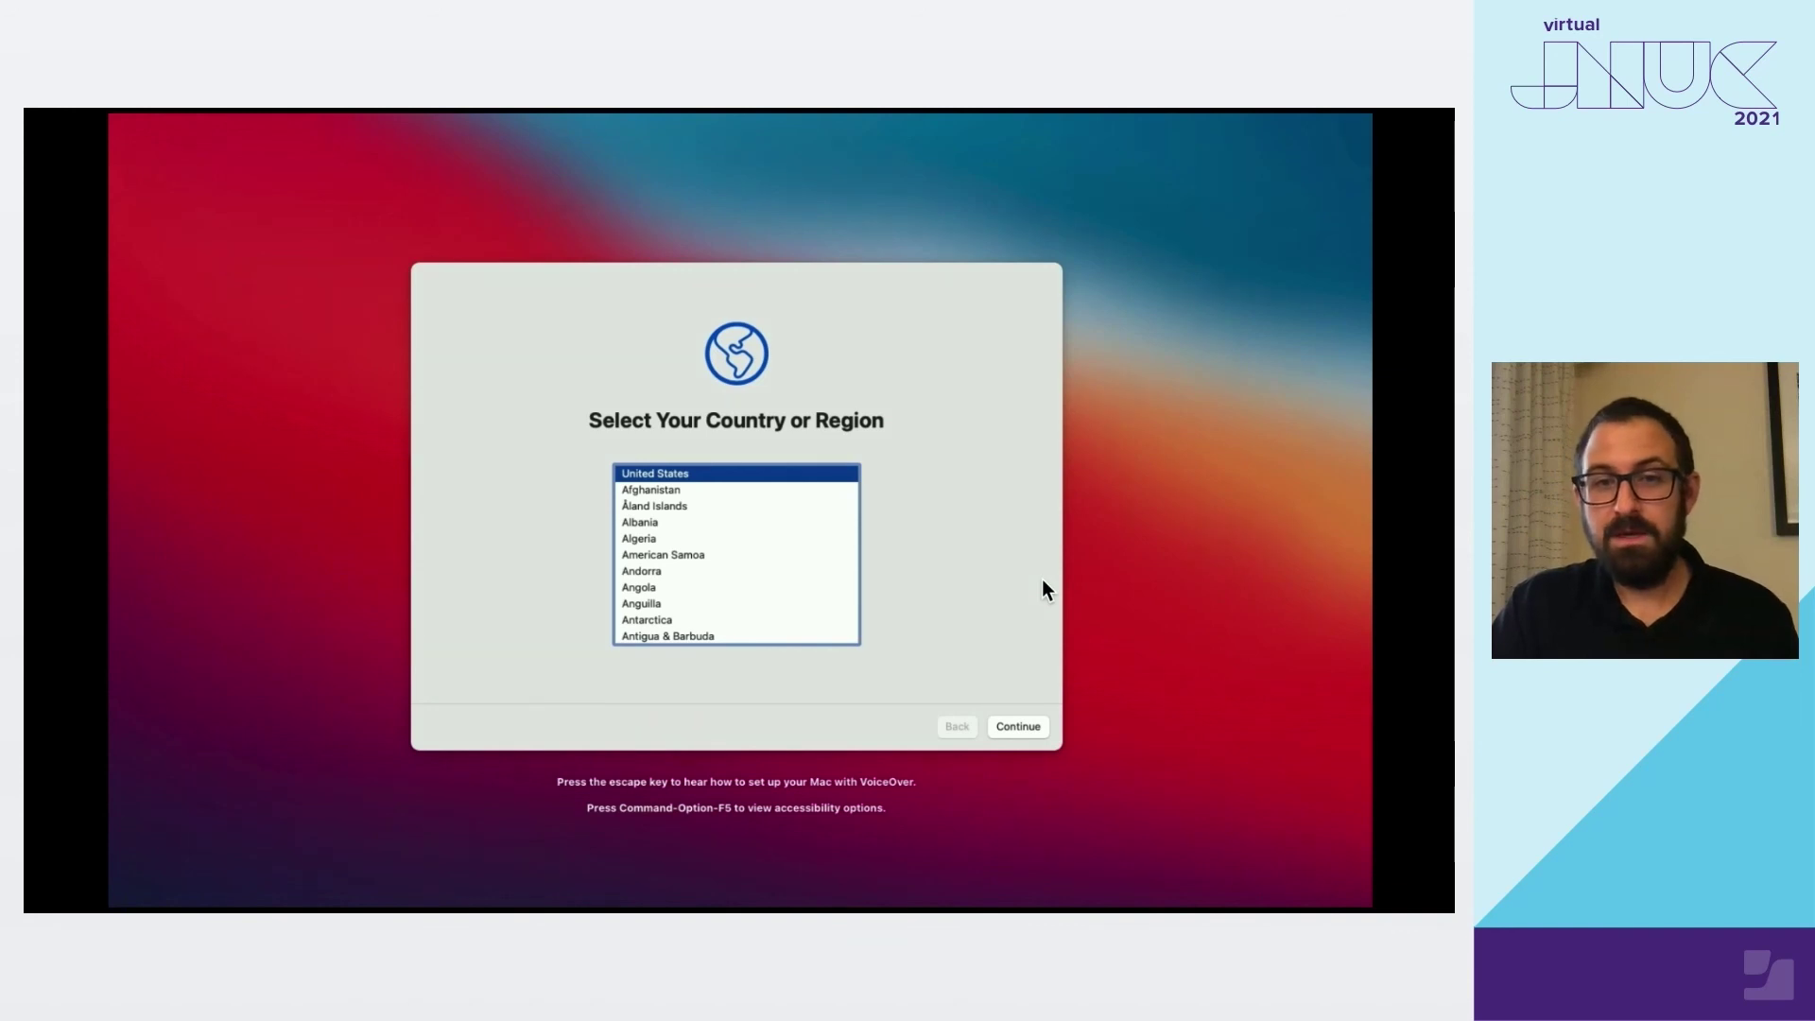
Accept United States and remote management, then pass the JNUC welcome and What's Happening Next? panes
{"action": "left_click", "coordinate": [1039, 731]}
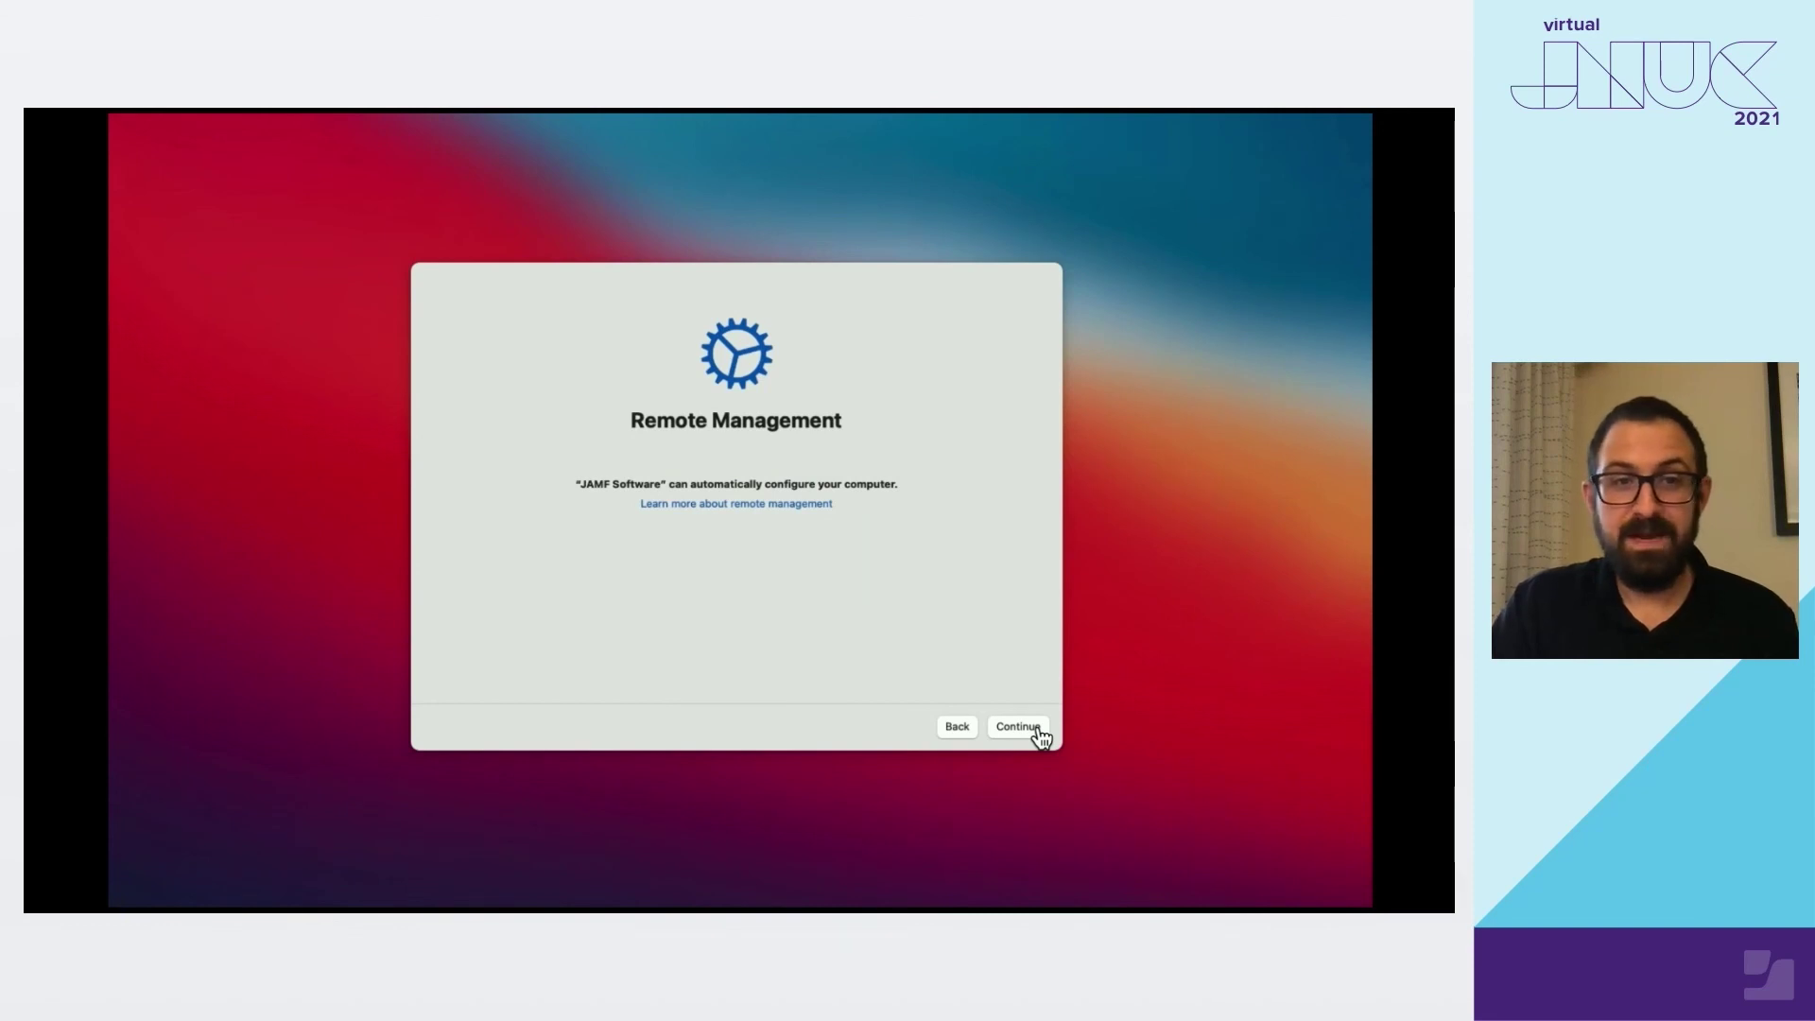
{"action": "left_click", "coordinate": [1039, 731]}
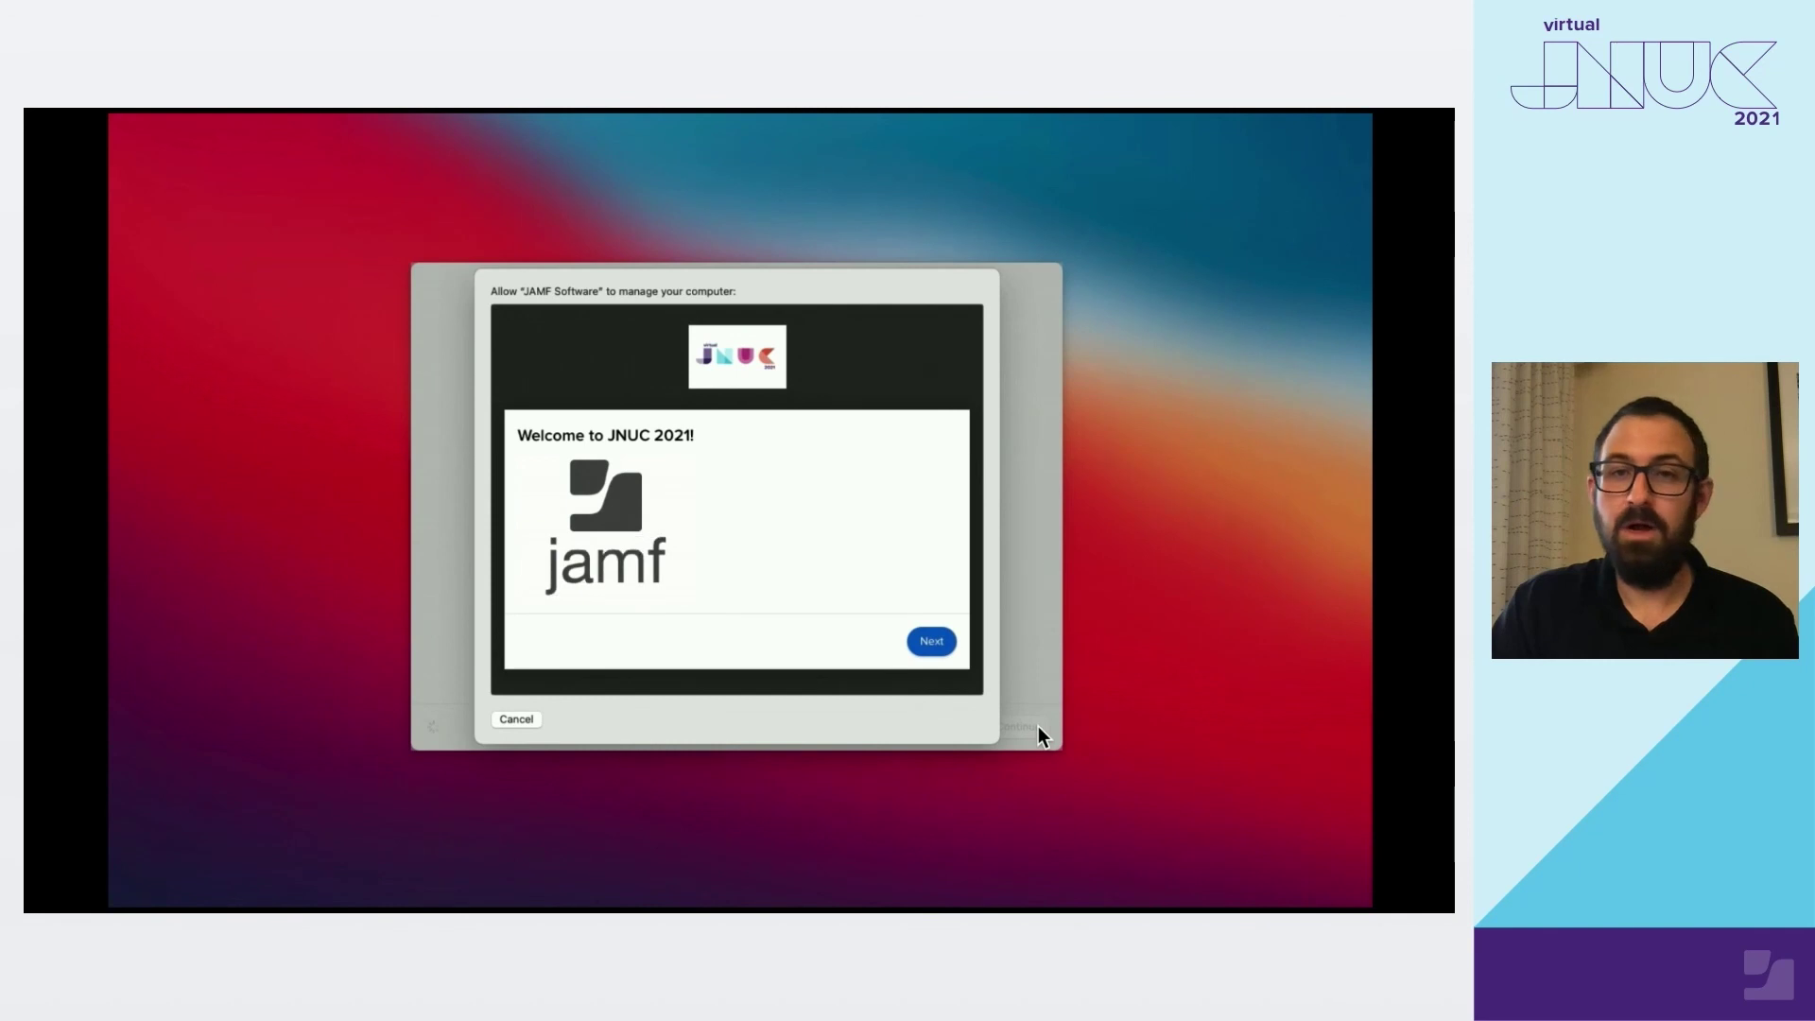
{"action": "left_click", "coordinate": [935, 642]}
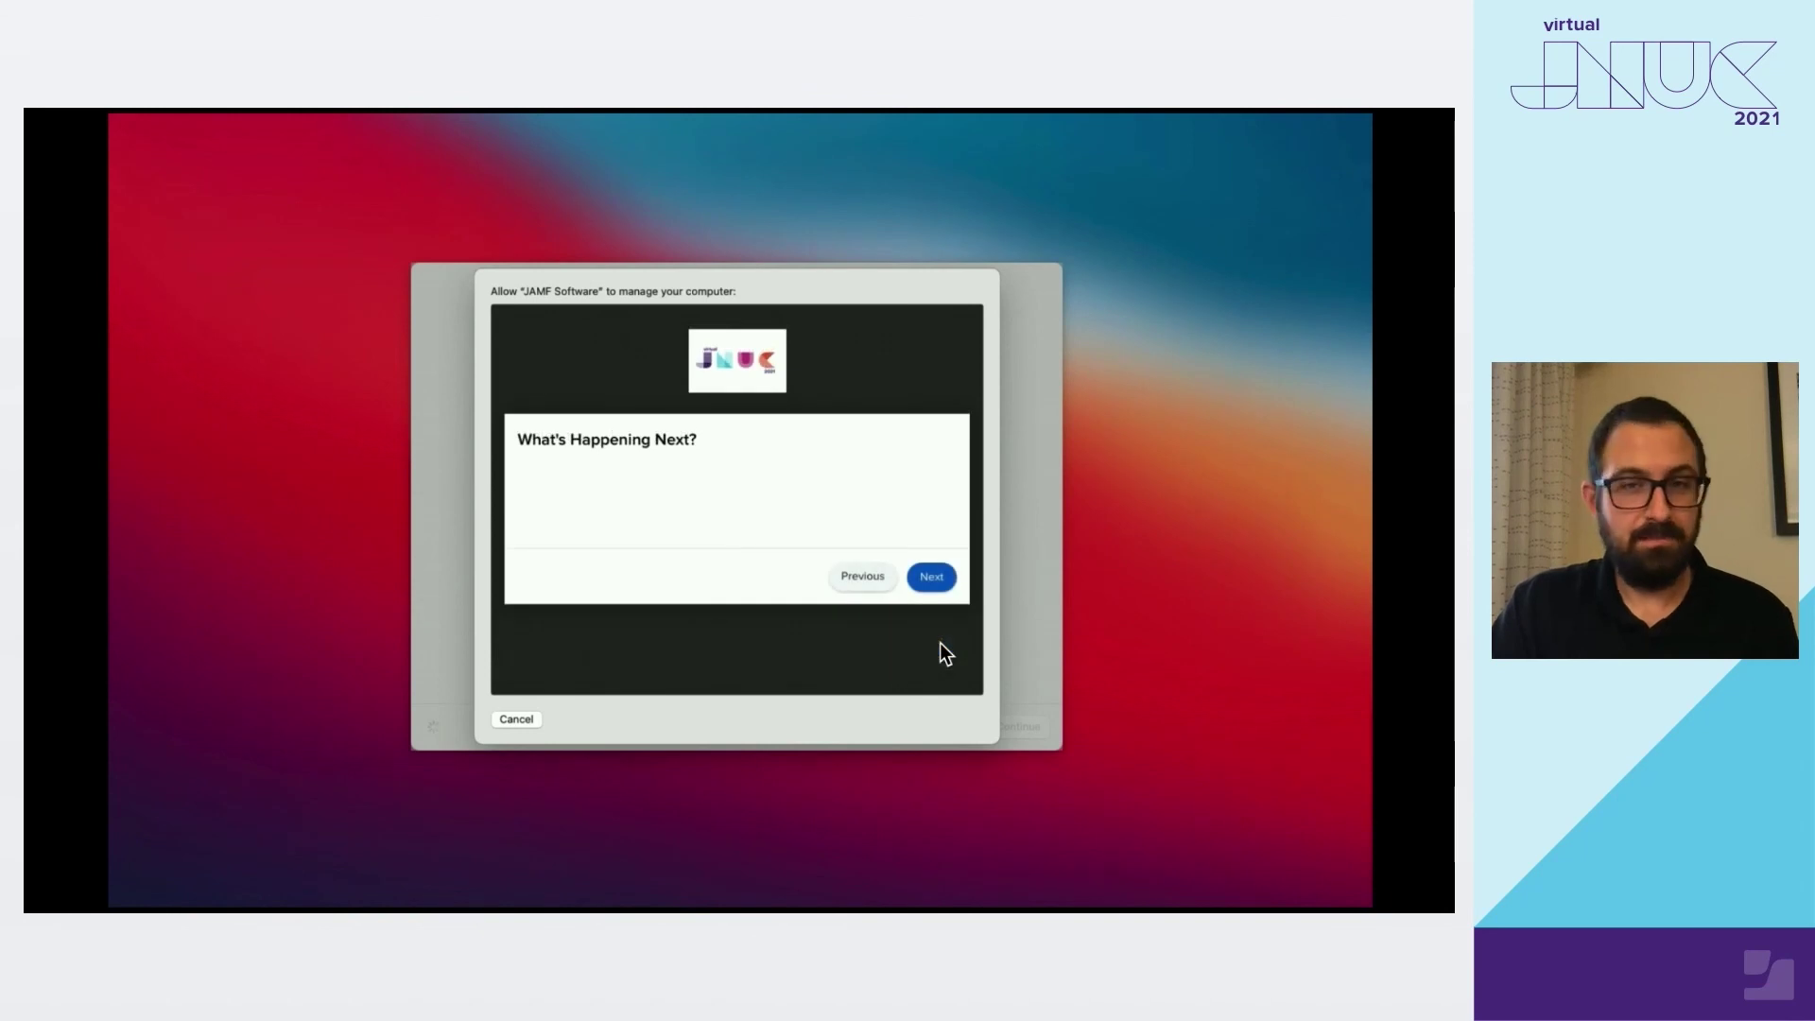
{"action": "left_click", "coordinate": [942, 581]}
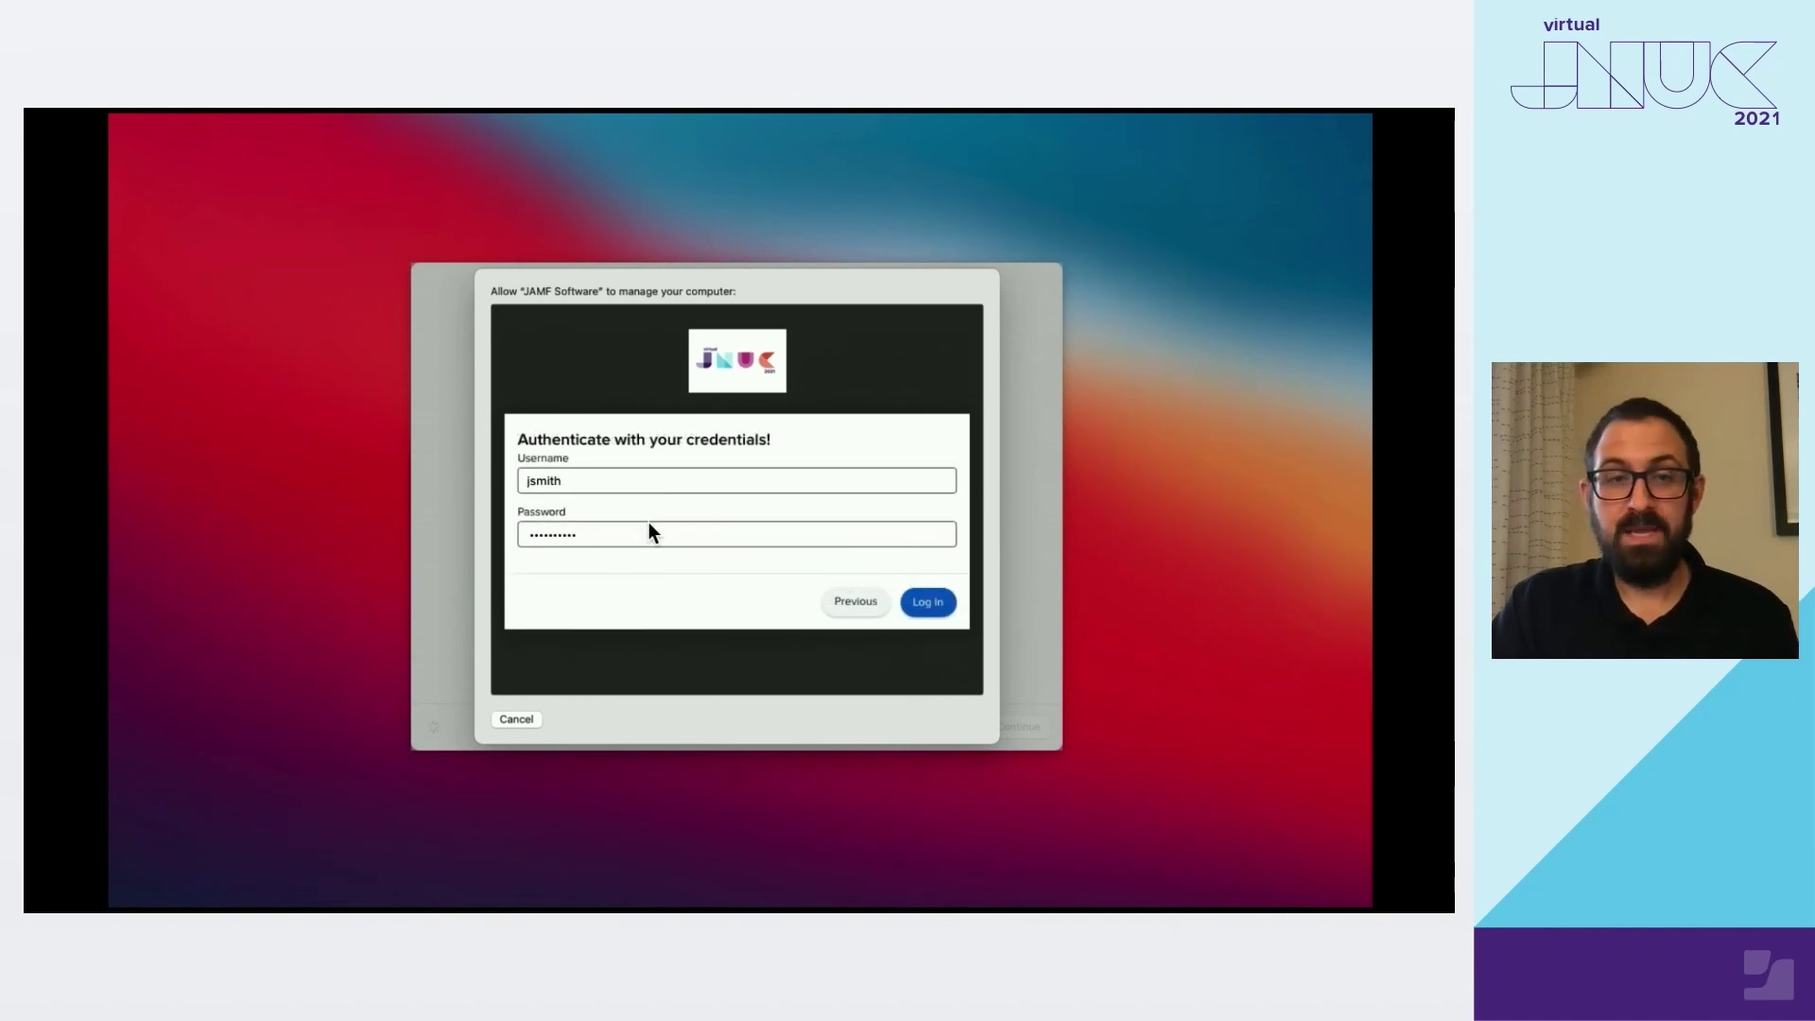
Log in with LDAP credentials, agree to the Acceptable Use Policy, finish Self Service, then show the thank-you slide
{"action": "left_click", "coordinate": [915, 603]}
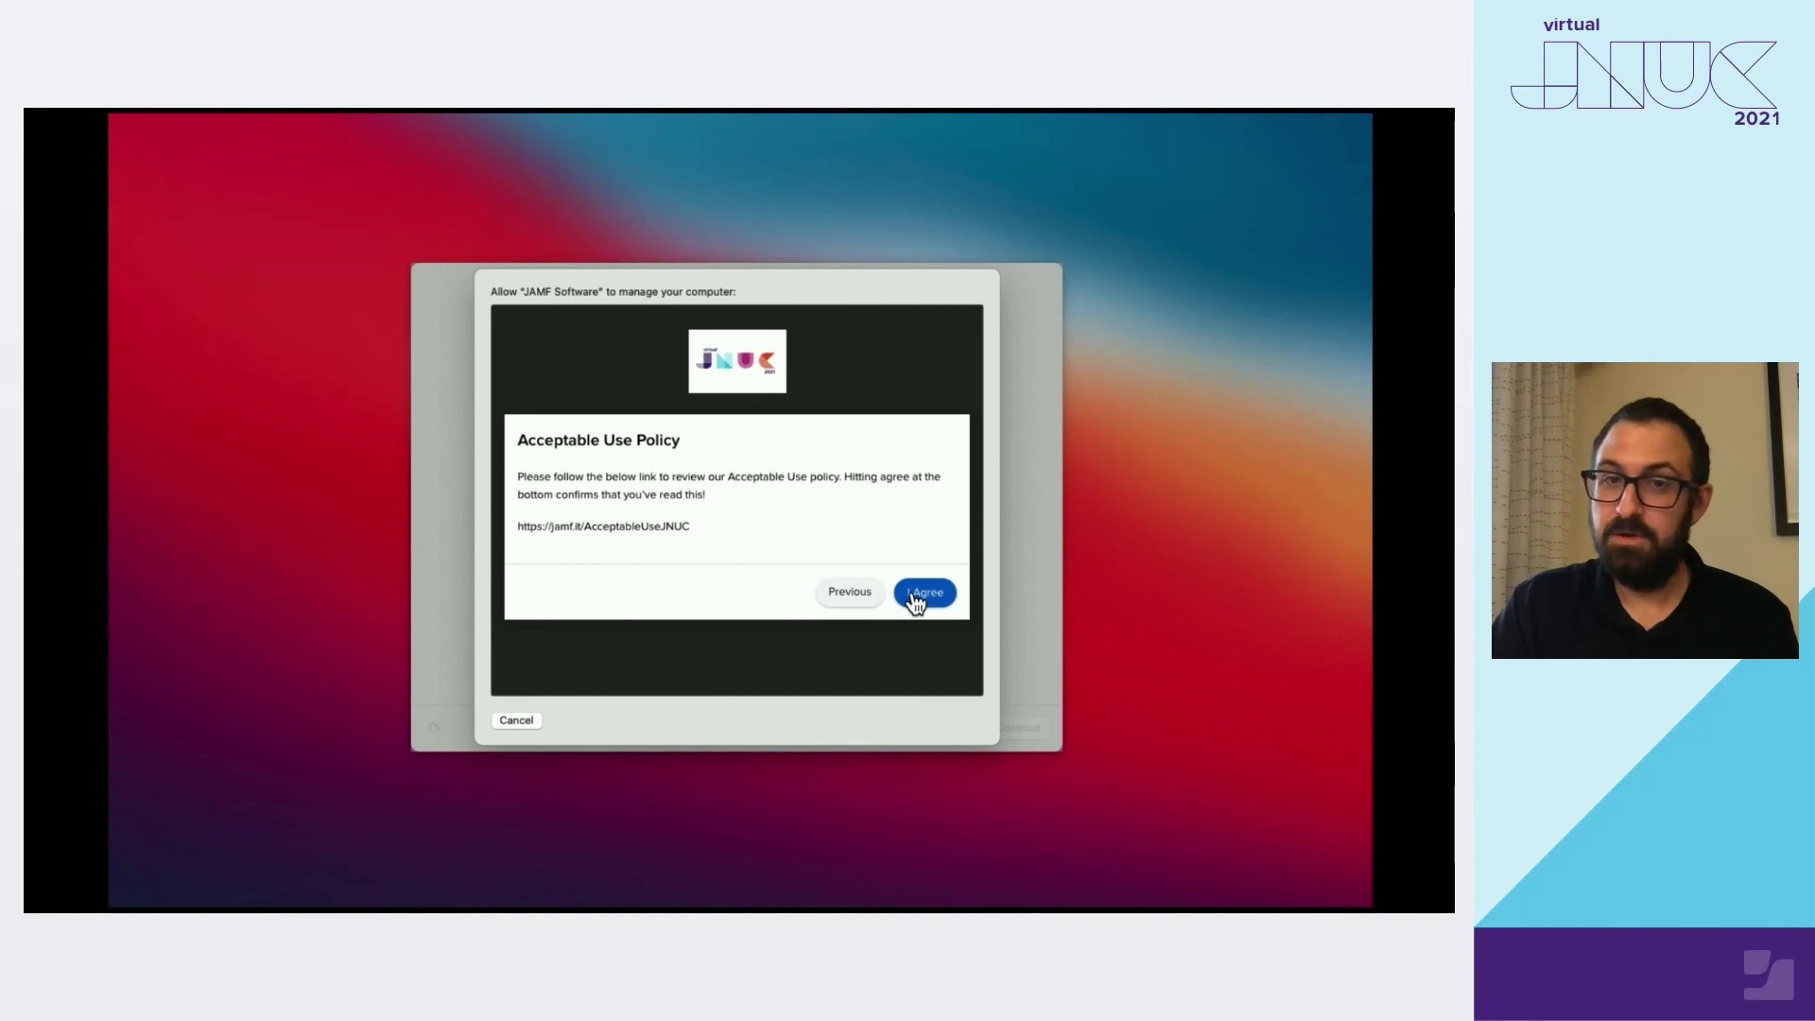
{"action": "left_click", "coordinate": [915, 596]}
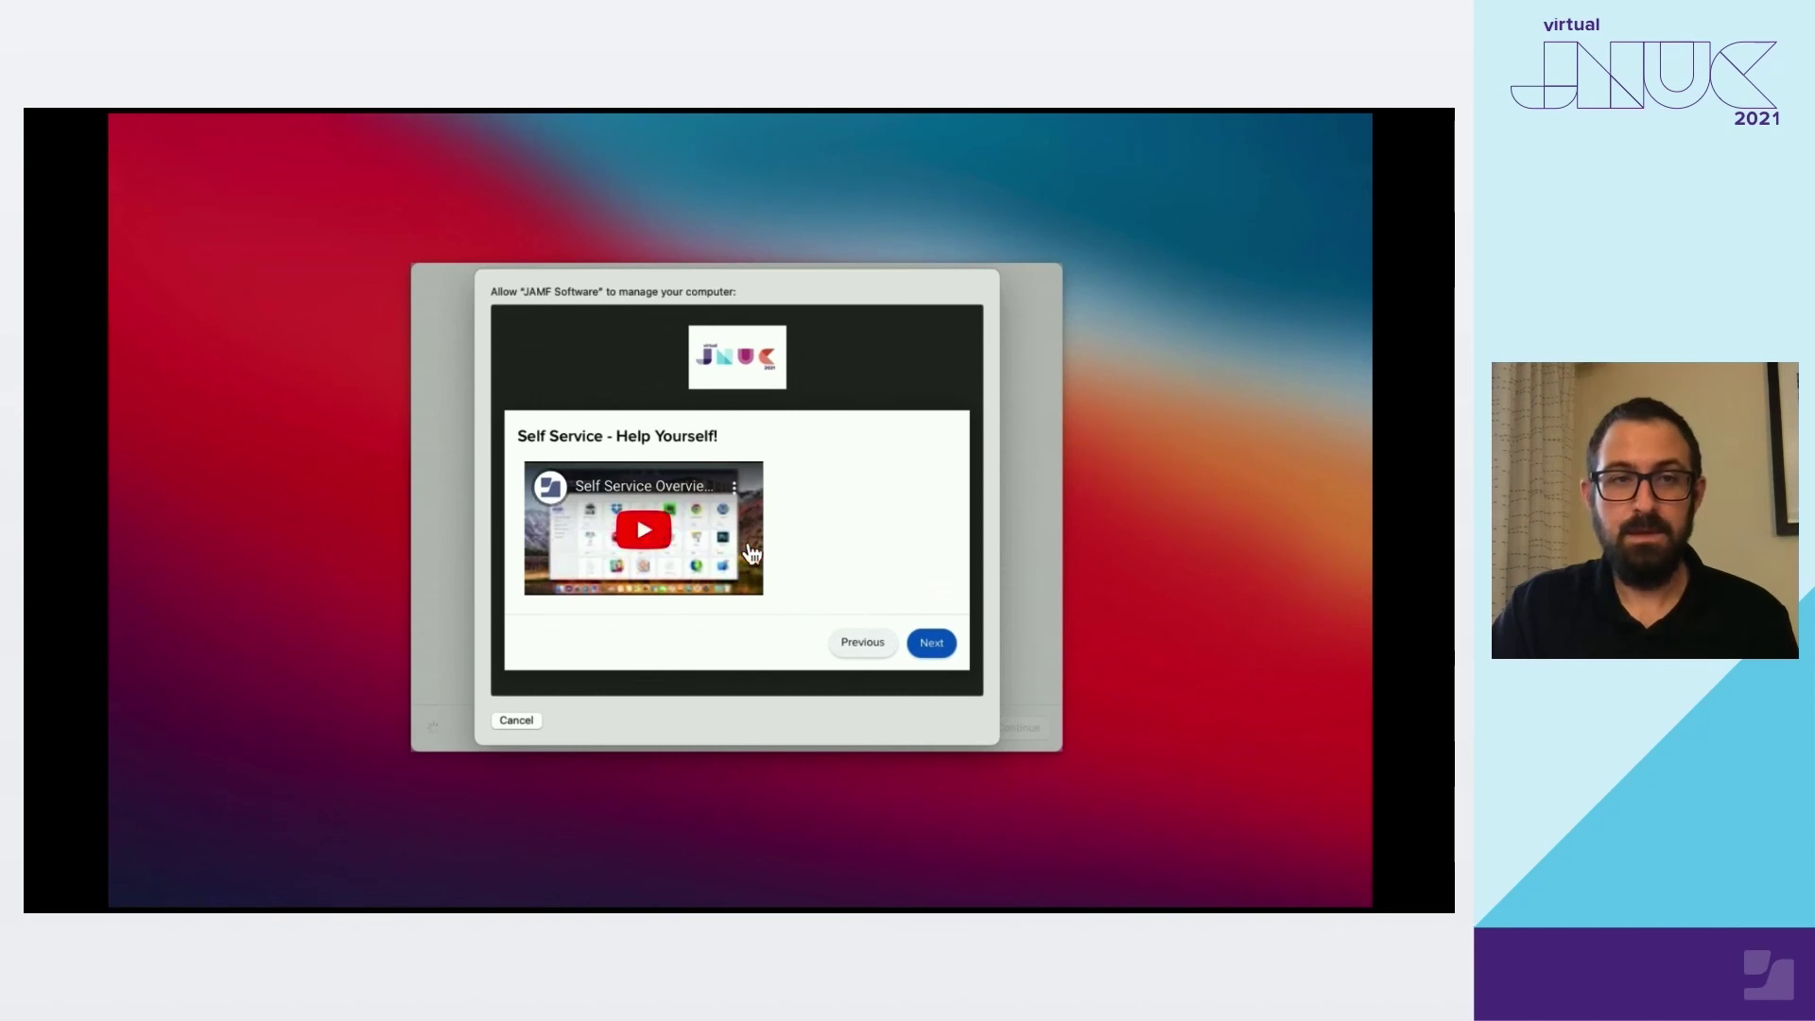
{"action": "left_click", "coordinate": [931, 646]}
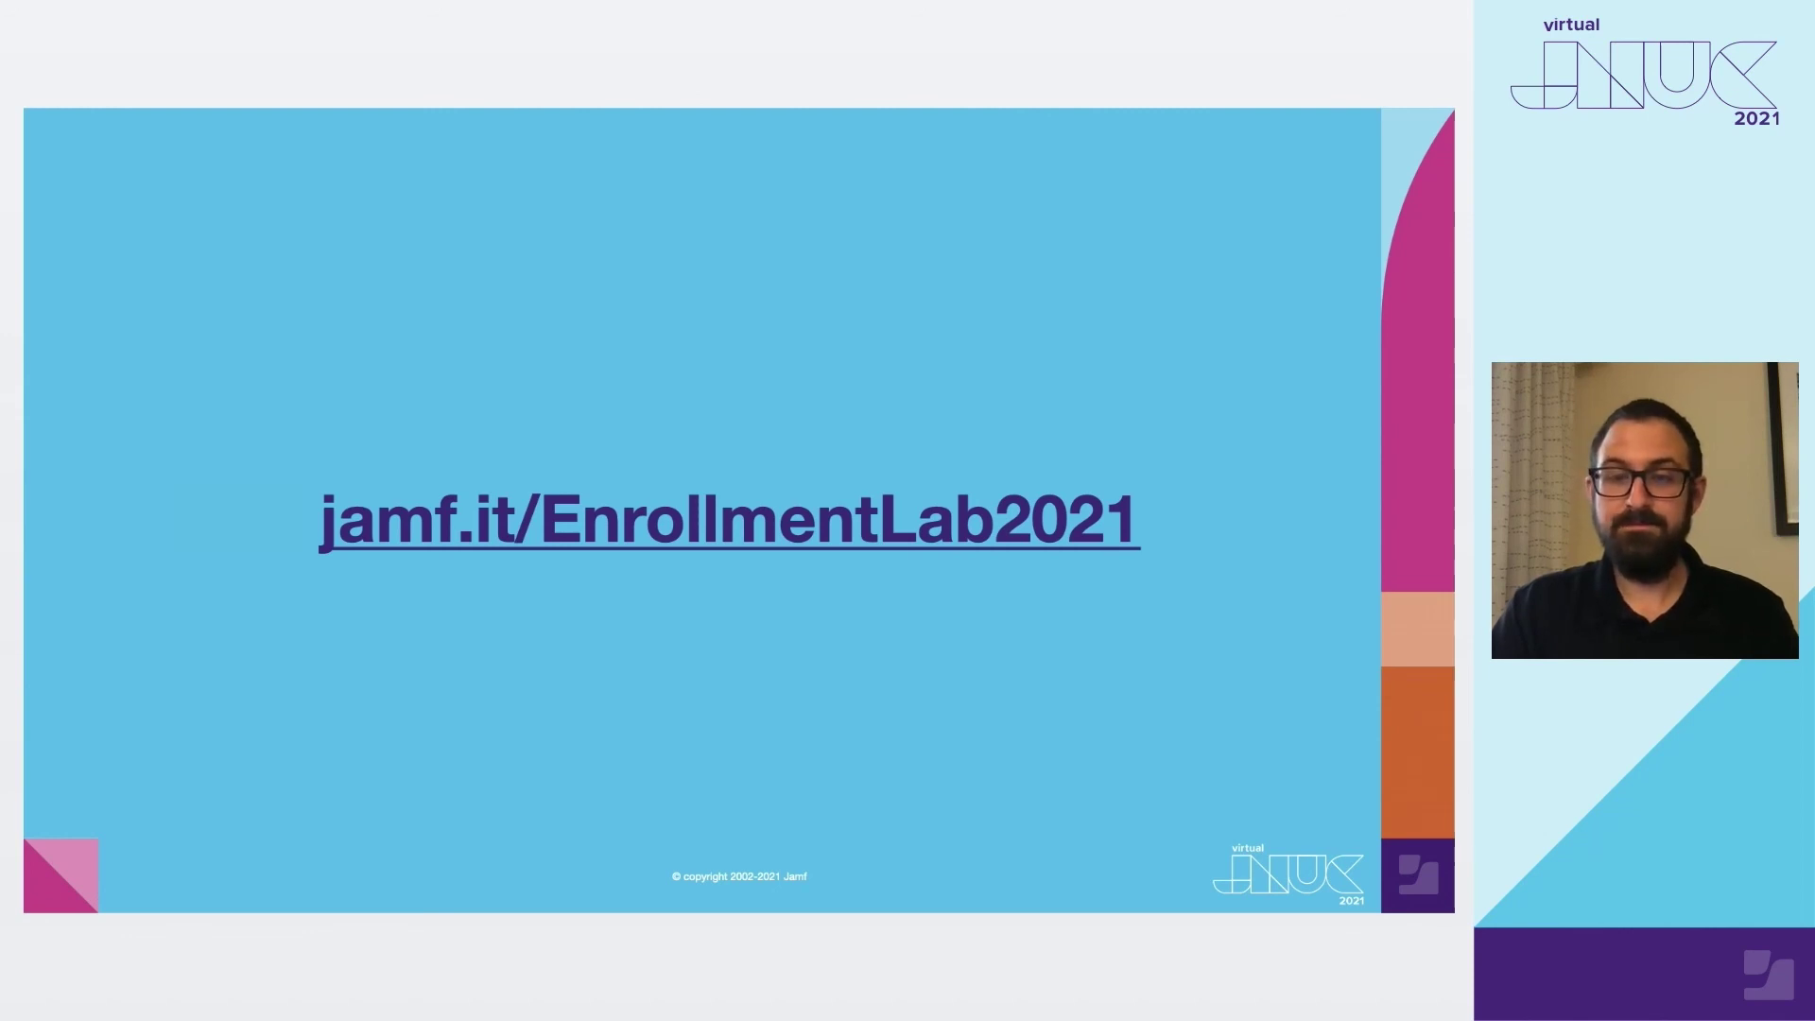
{"action": "key", "text": "Right"}
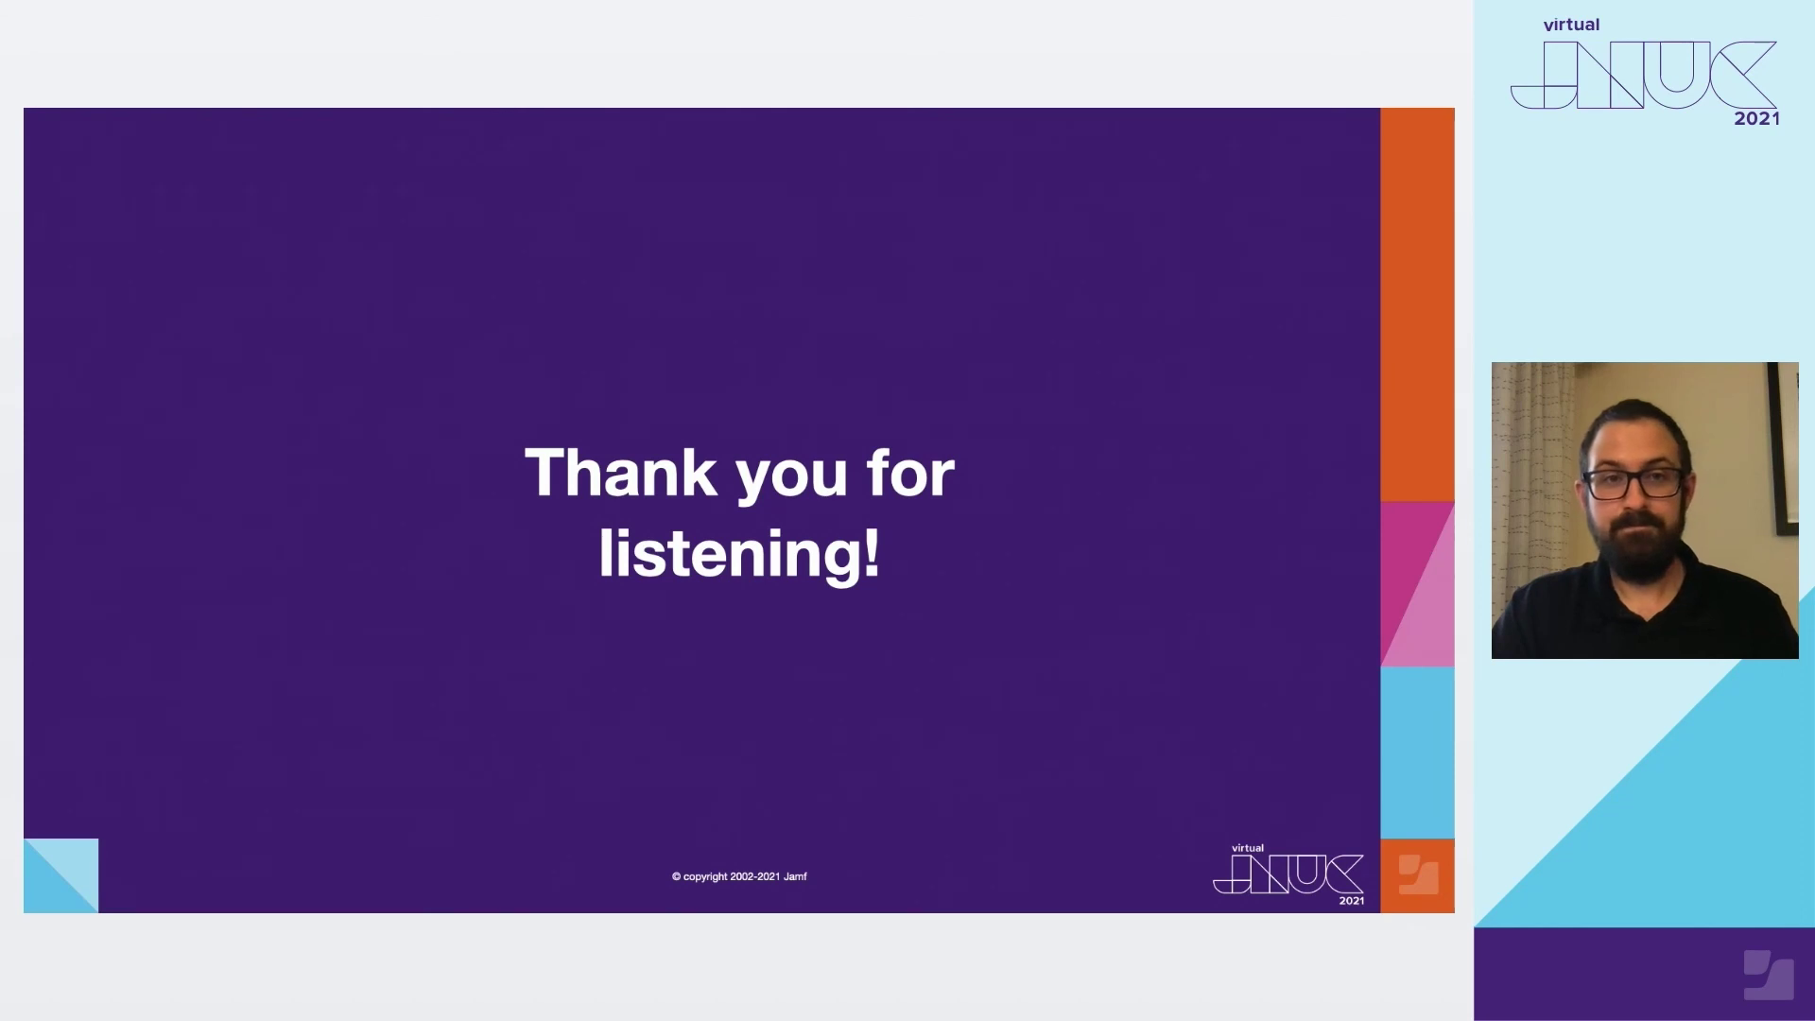